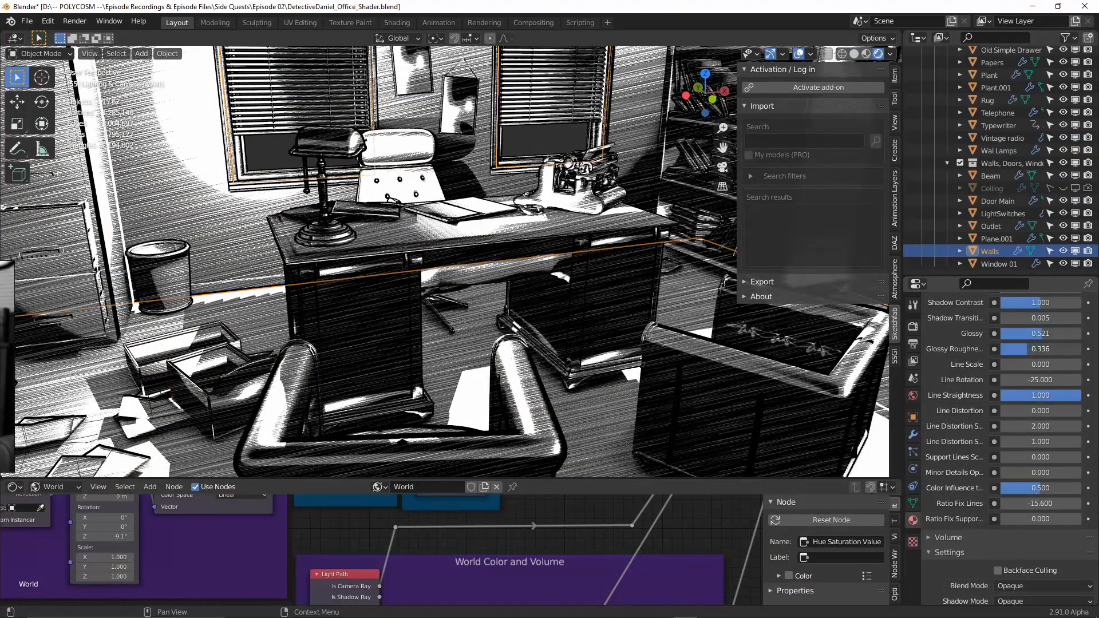
Step: Raise the wall shader's Glossy Roughness to 0.653
left_click_drag(1025, 349, 1054, 349)
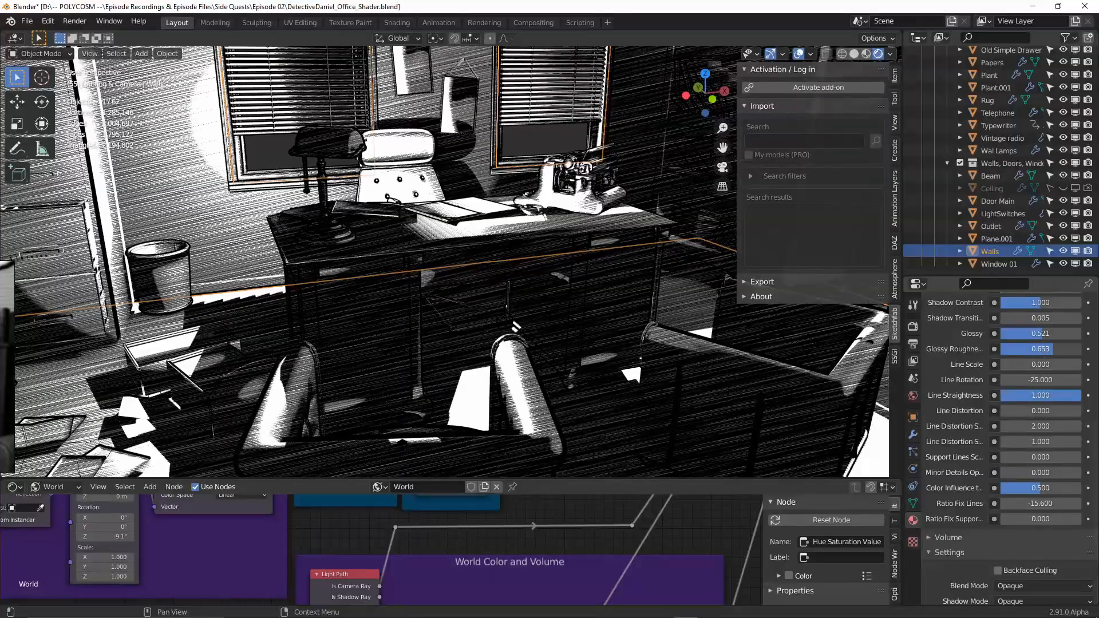
Step: Move the Point light across the office by about 29 m, toward negative X and Y and slightly upward
middle_click_drag(596, 355, 629, 310)
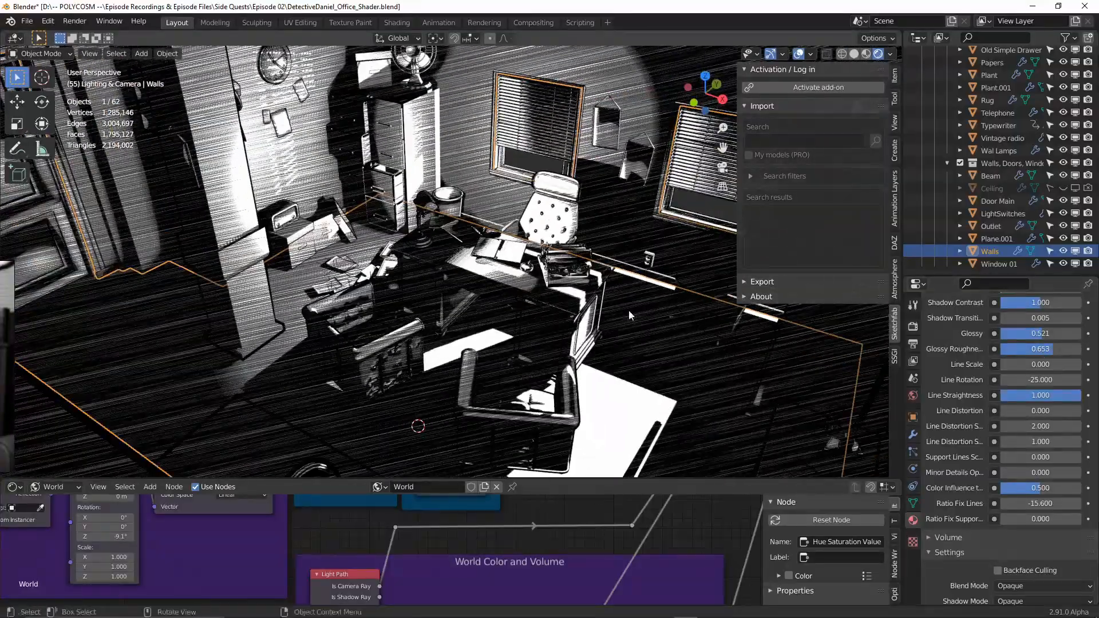
middle_click_drag(634, 266, 596, 301)
scroll(974, 155, "up", 15)
left_click(977, 104)
key("g")
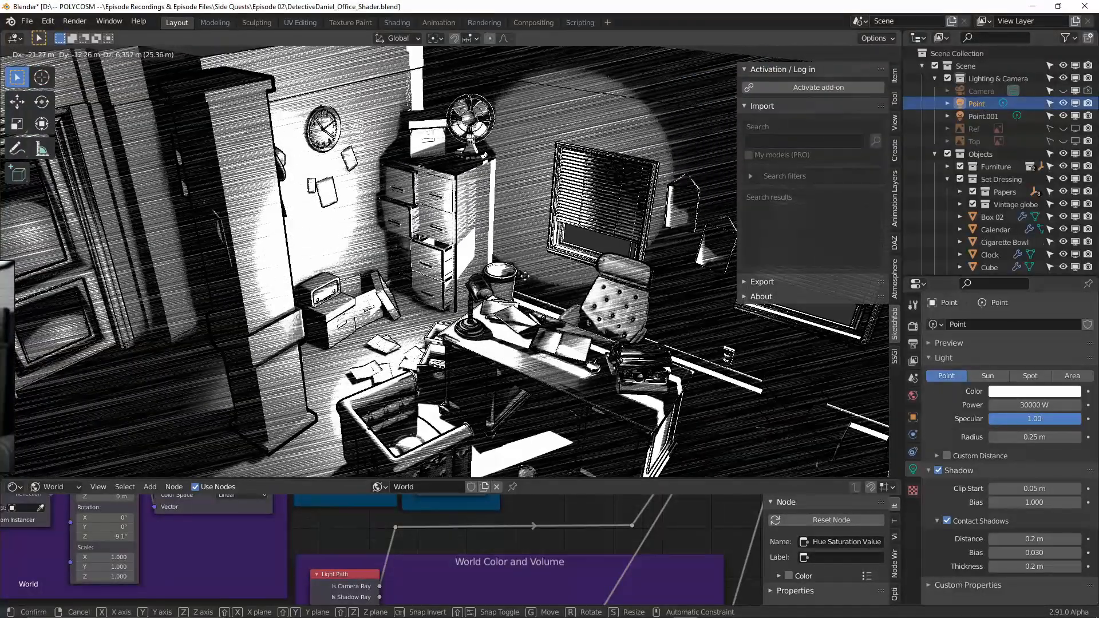
mouse_move(436, 278)
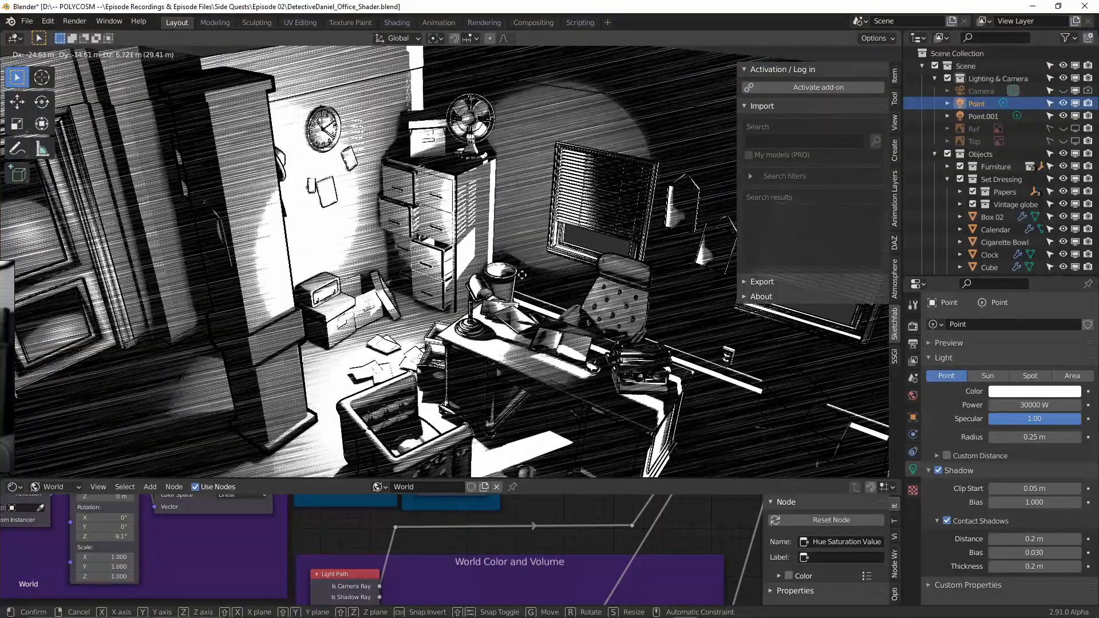
mouse_move(510, 277)
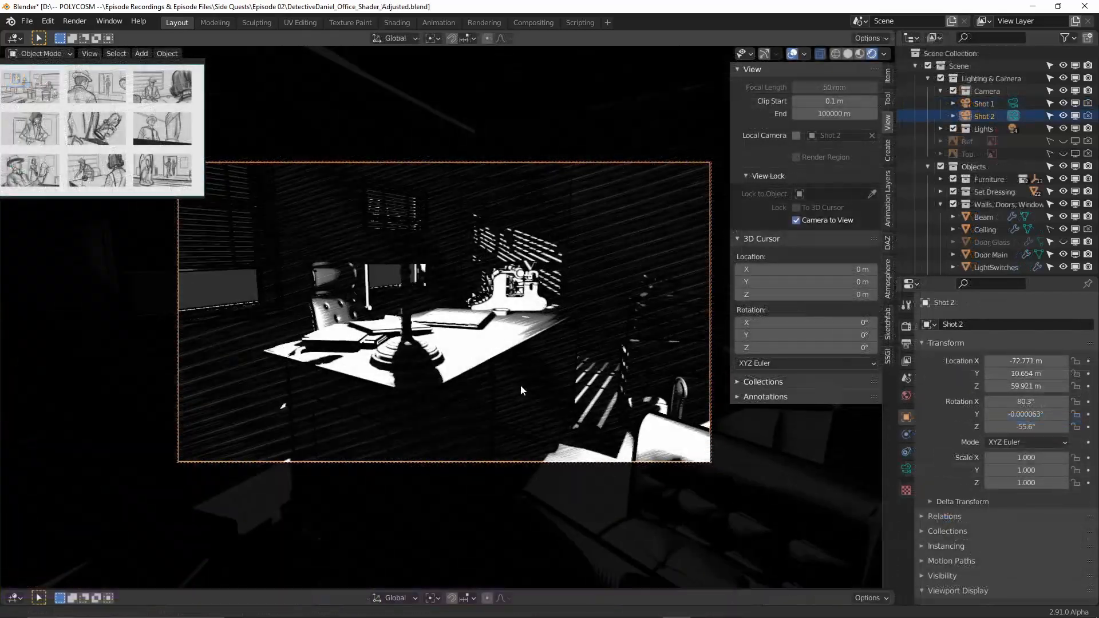
Step: Reframe the Shot 2 camera from the desk's front to a low view across the desk toward the standing silhouette
middle_click_drag(544, 399, 625, 382)
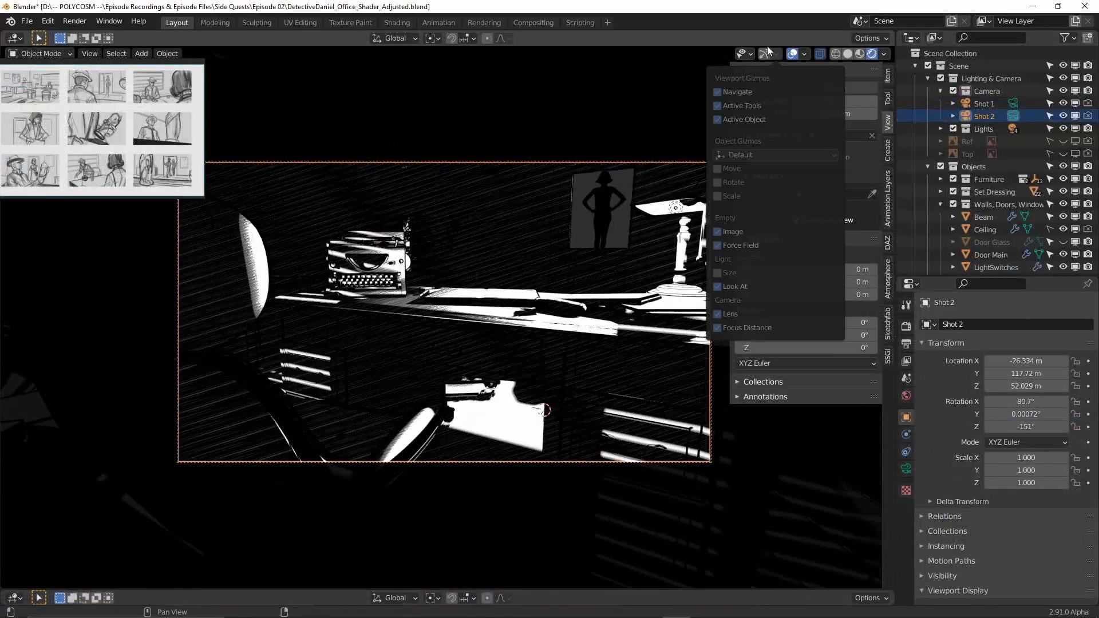
middle_click_drag(675, 220, 637, 254)
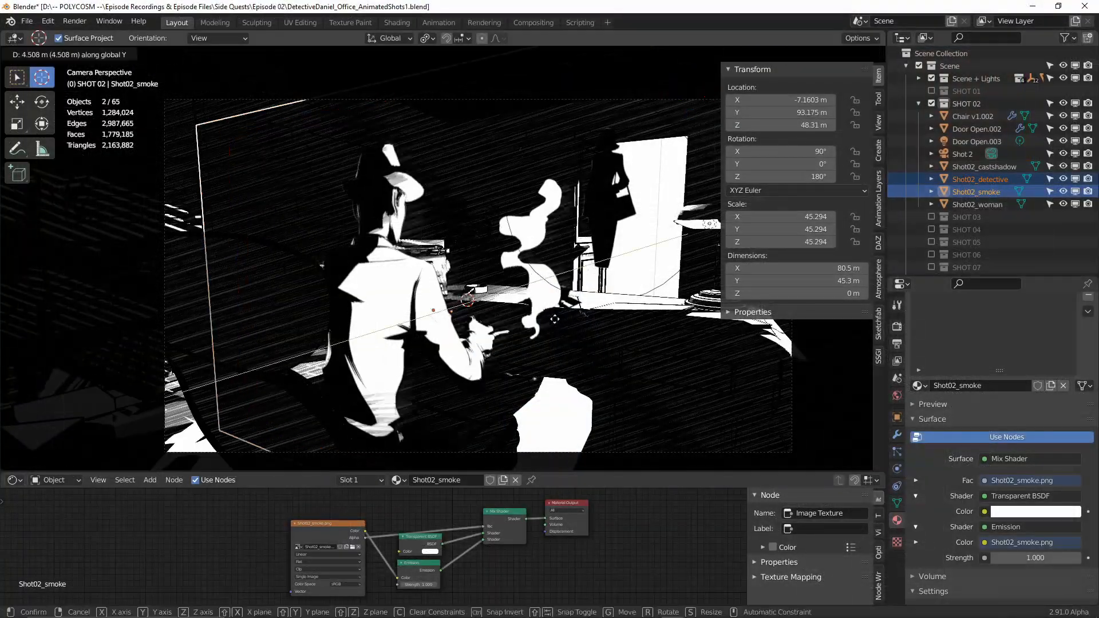
Step: Move the detective and smoke planes along Y and about 1.63 m along X, and enlarge them in the shot
key("g")
key("y")
left_click(561, 385)
key("g")
key("x")
key("Return")
key("s")
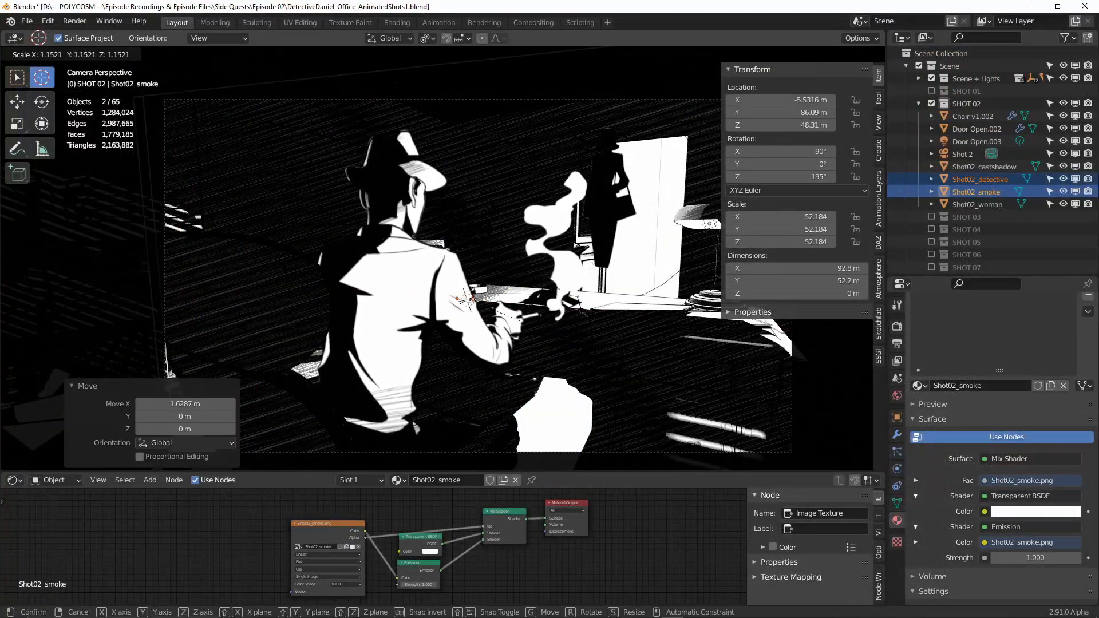
key("Return")
Step: Move the cast-shadow and woman planes about -30 m along Y and enlarge them, giving the woman a scale of about 78.6
left_click(581, 274)
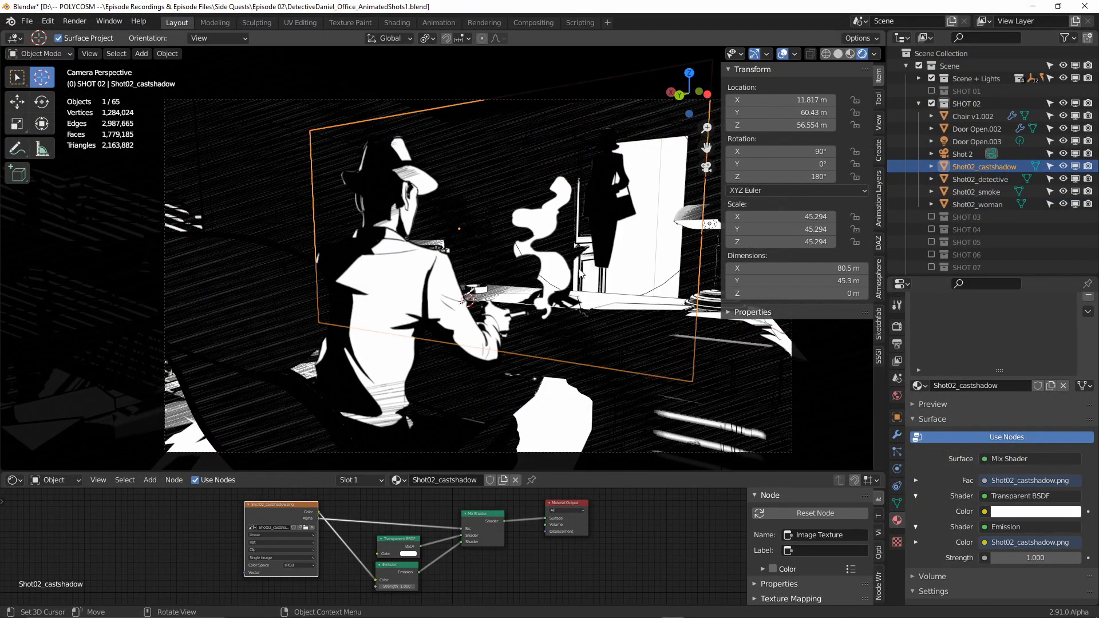
left_click(606, 230, "shift")
key("g")
key("y")
key("Return")
key("s")
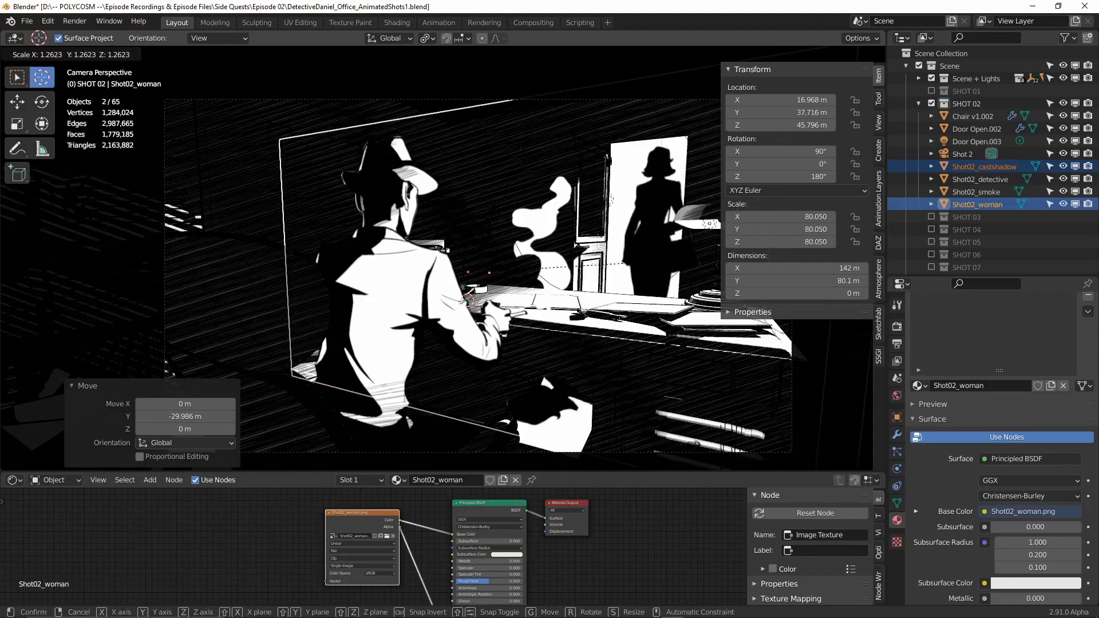
key("Return")
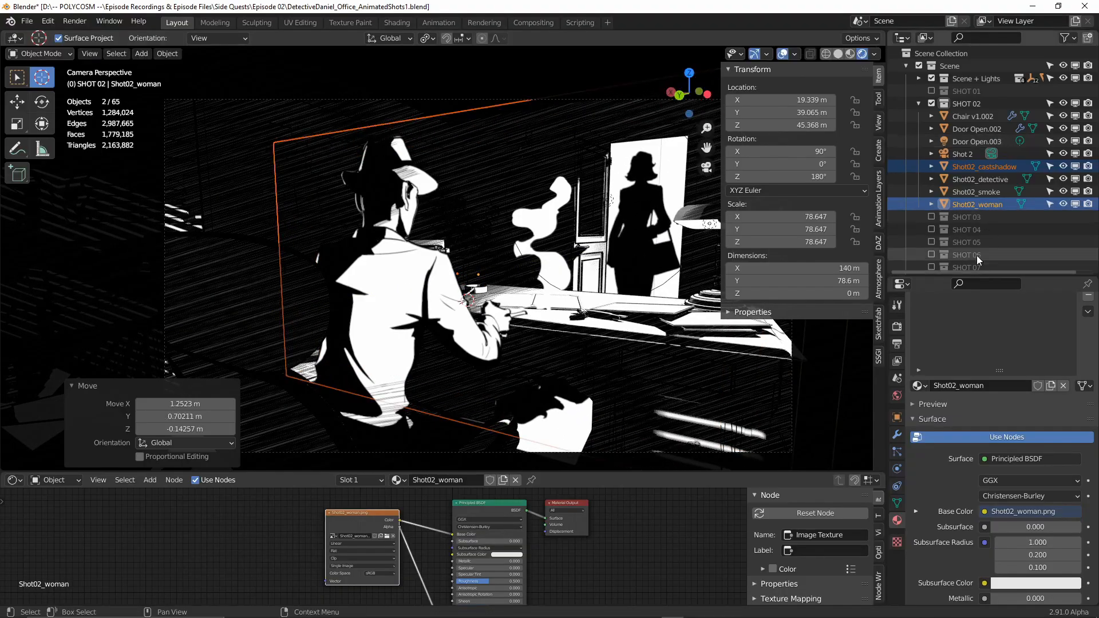
scroll(1010, 428, "down", 15)
left_click(998, 169)
left_click(993, 180)
left_click(991, 192)
left_click(1017, 457)
left_click(1009, 473)
left_click(988, 205)
scroll(1002, 435, "down", 10)
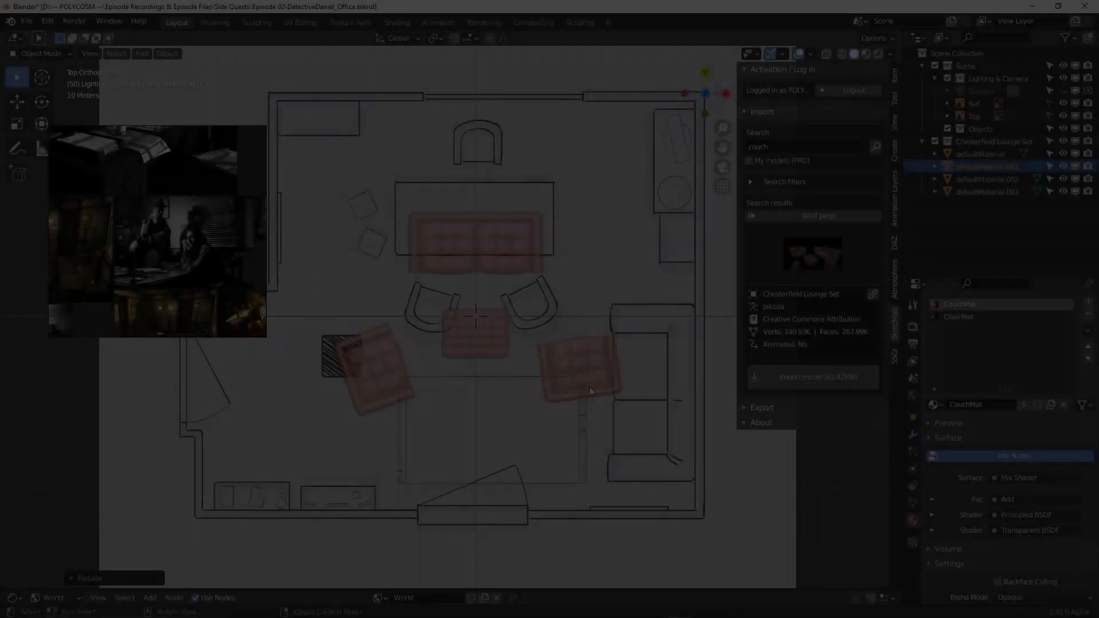
Step: Move the armchair to the chair outline by the desk, and place the couch, rotated 90°, on its floor-plan outline
key("g")
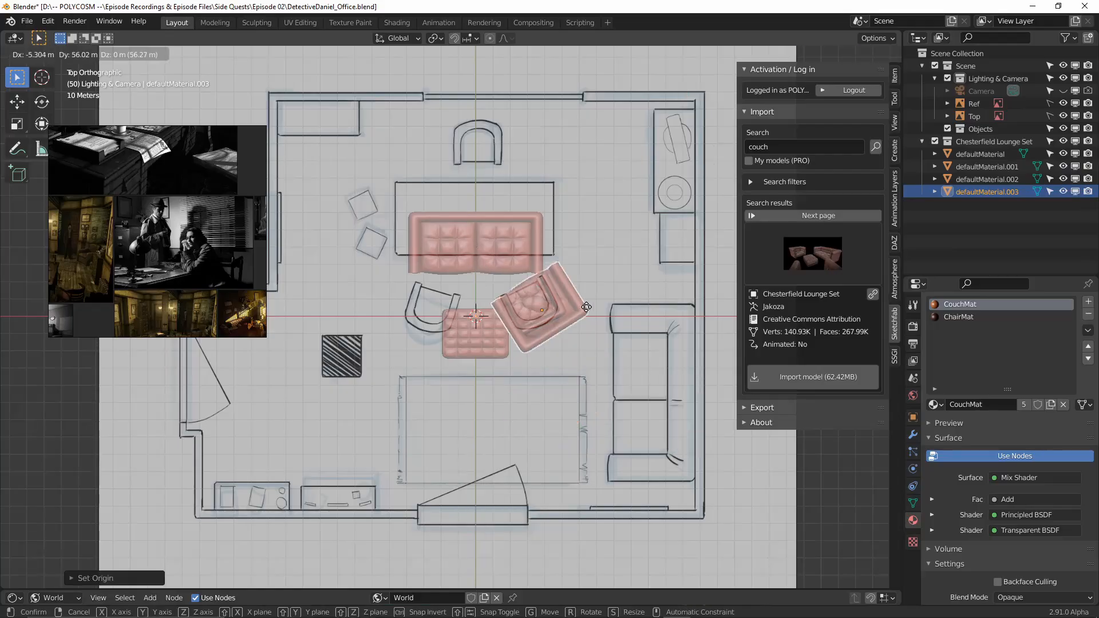
key("g")
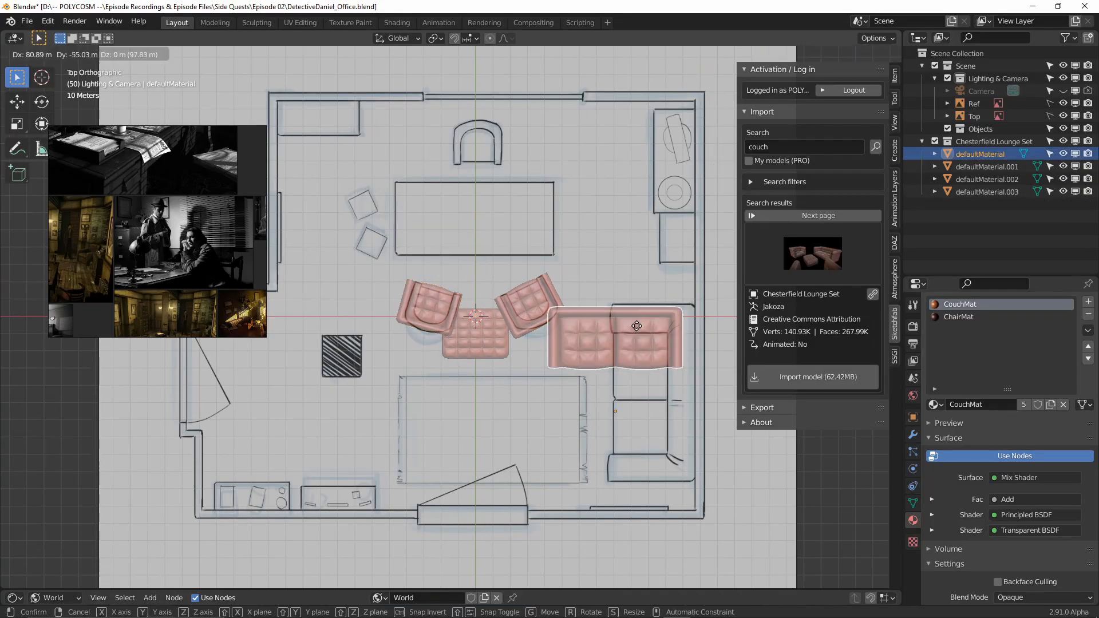
left_click(652, 326)
key("r")
key("9")
key("0")
key("Return")
key("g")
left_click(650, 404)
key("s")
right_click(722, 385)
Step: Rotate the footstool a quarter turn and scale it down to about 0.7
left_click(500, 330)
key("r")
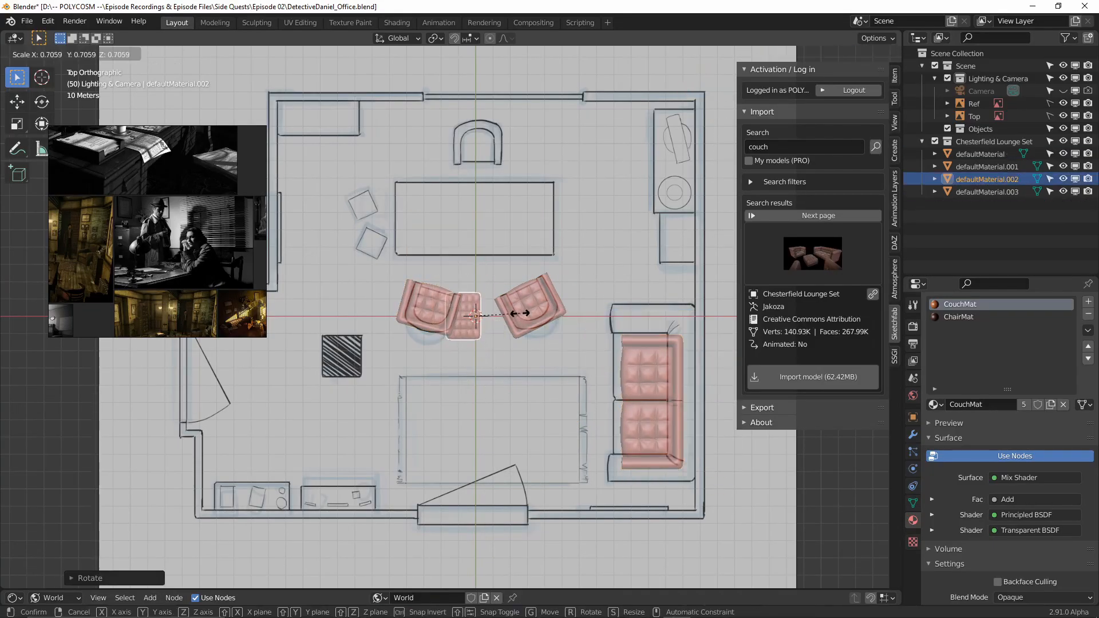
Step: Scale the couch about a recentred origin and raise it until its feet stand on the floor plan
middle_click_drag(616, 377, 629, 315)
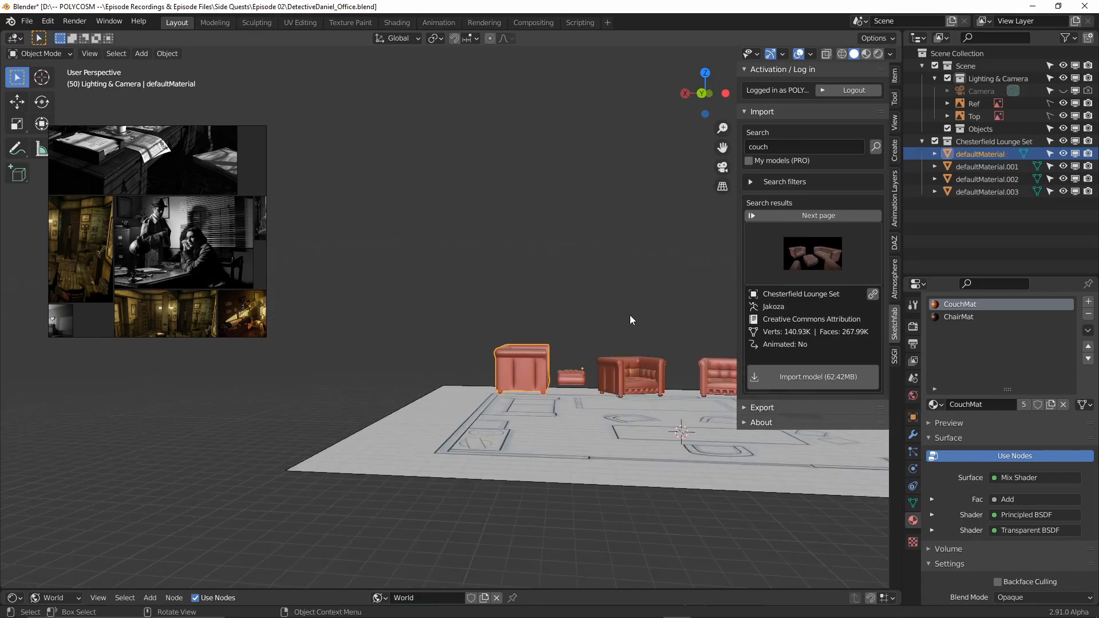
scroll(463, 277, "up", 5)
key("ctrl+alt+shift+c")
key("s")
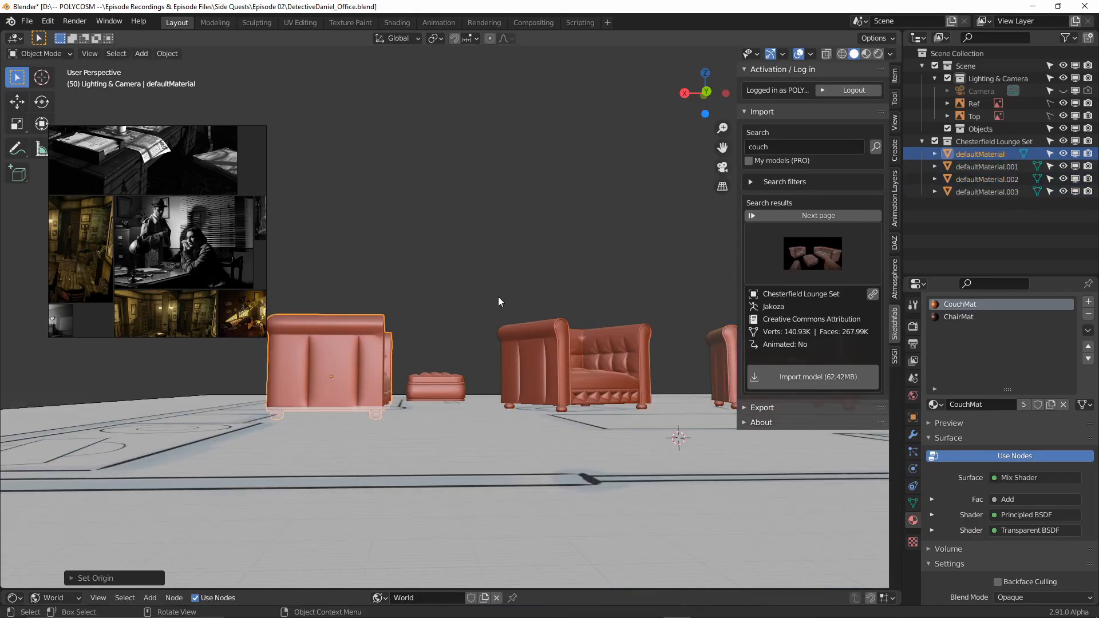
key("g")
key("z")
middle_click_drag(498, 297, 297, 385)
left_click(463, 317)
middle_click_drag(298, 385, 511, 332, "shift")
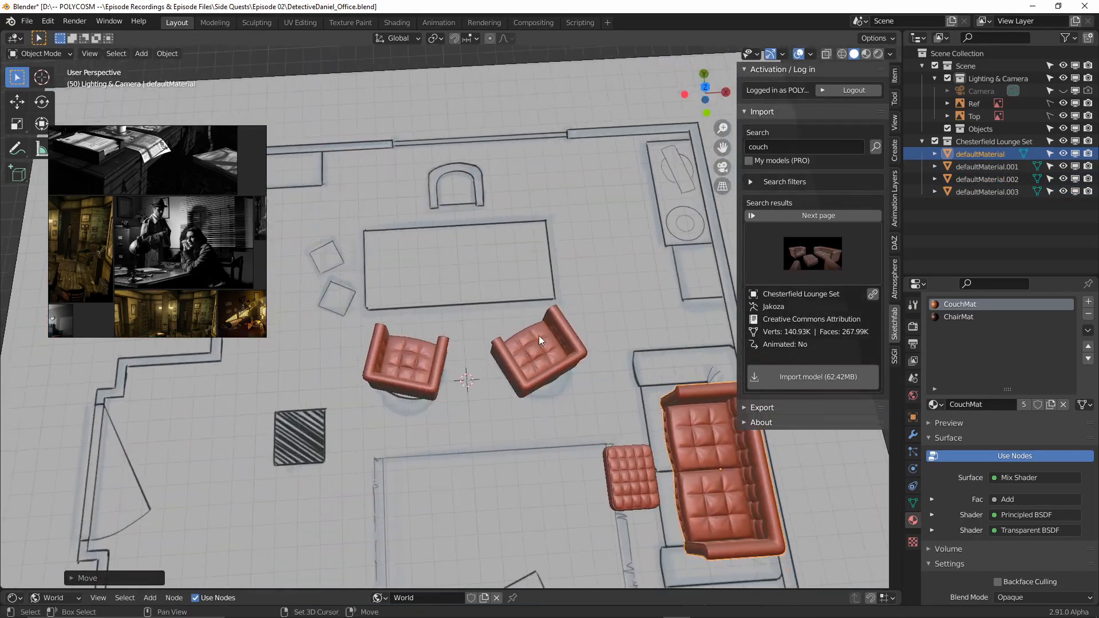
Step: Scale up the imported Old desk Scene and rotate it about Z to match the desk outline
scroll(545, 286, "up", 3)
middle_click_drag(545, 286, 591, 245)
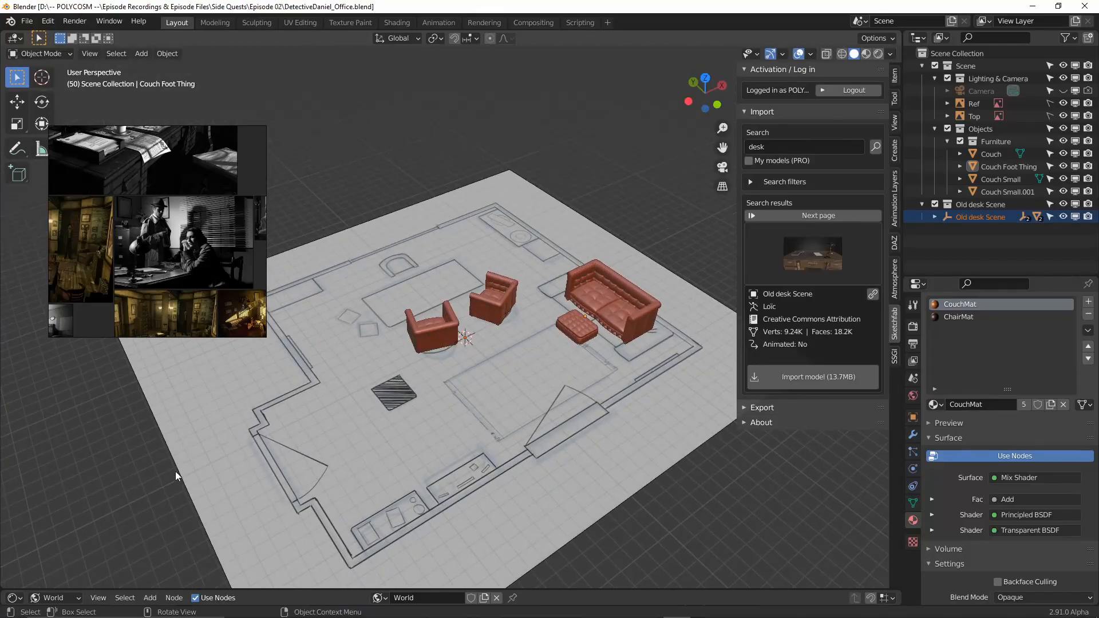
scroll(465, 340, "down", 2)
key("s")
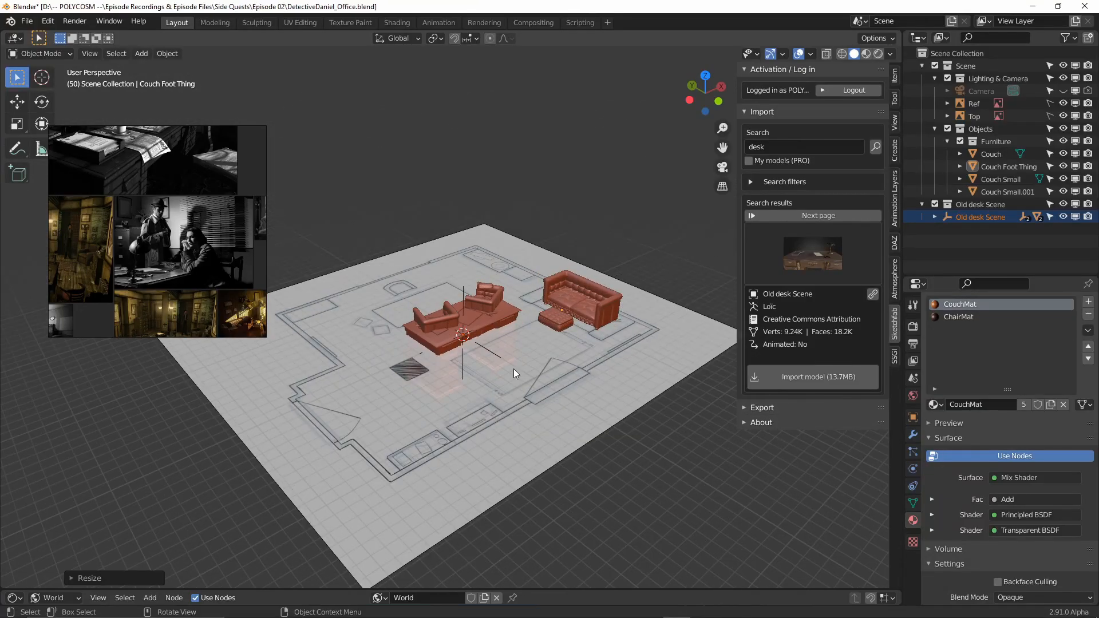
scroll(514, 373, "up", 2)
key("s")
left_click(472, 343)
mouse_move(472, 343)
middle_mouse_down()
mouse_move(472, 310)
mouse_move(490, 294)
mouse_move(476, 343)
middle_mouse_up()
key("r")
key("z")
left_click(355, 235)
Step: Move the desk onto its floor-plan outline and shift it vertically to the floor level
middle_click_drag(401, 277, 479, 358)
key("g")
left_click(360, 348)
middle_click_drag(613, 355, 407, 326)
key("g")
key("z")
left_click(534, 337)
Step: Fine-tune the desk's height above the floor and scale it along Z to about 0.81
key("g")
key("z")
left_click(487, 298)
key("s")
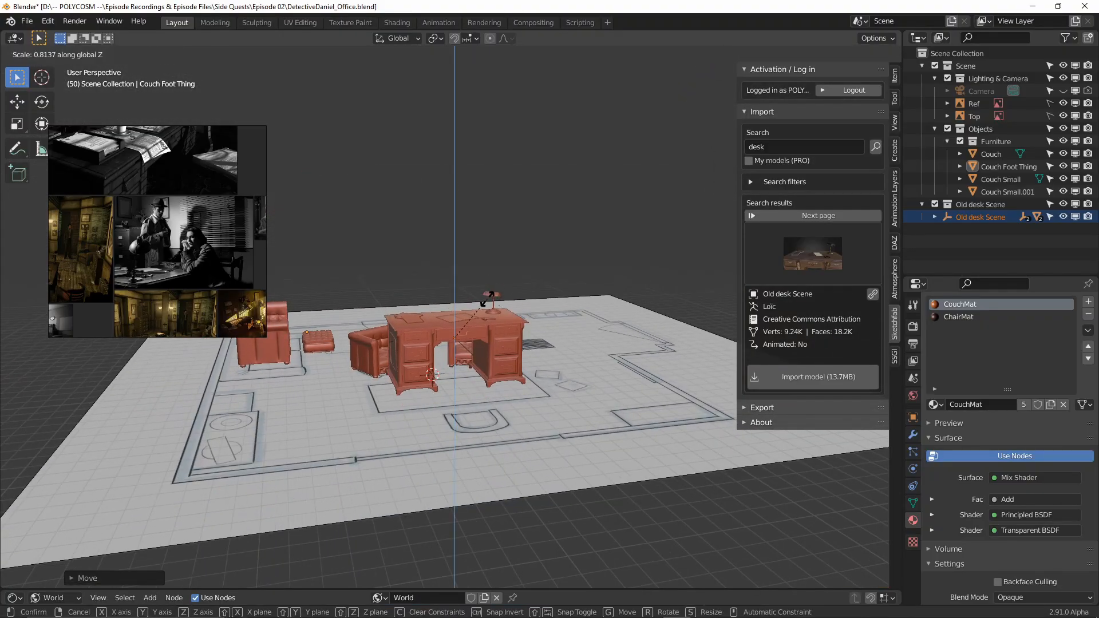
left_click(488, 299)
Step: Enlarge the two armchairs together and raise them about 1.17 m along Z onto the floor
middle_click_drag(488, 299, 475, 407)
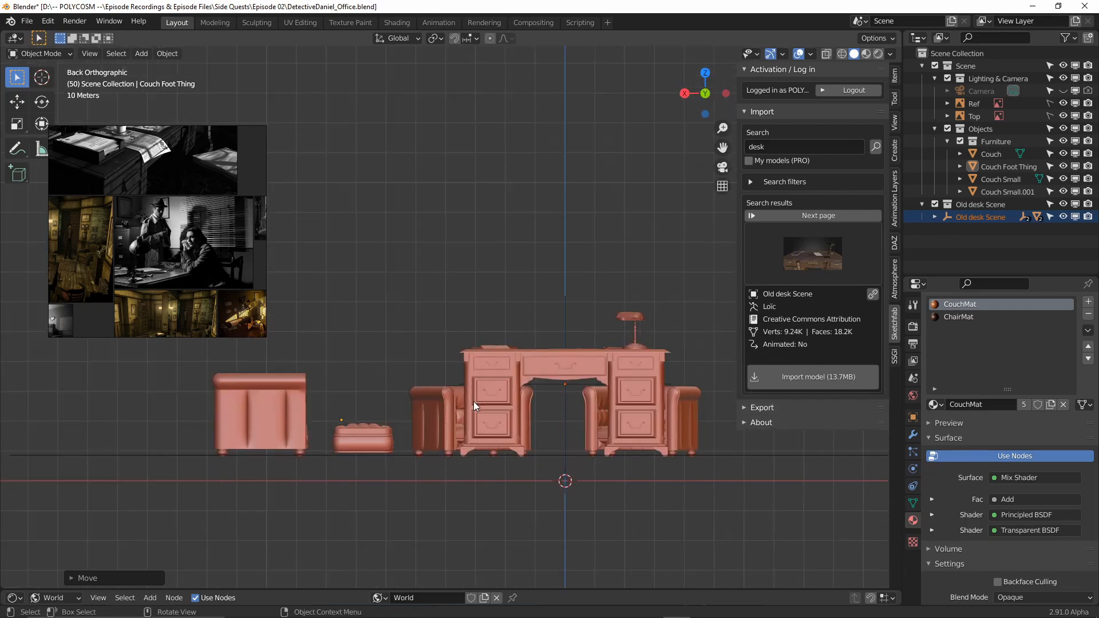
left_click(474, 406)
left_click(701, 392, "shift")
key("s")
key("g")
key("z")
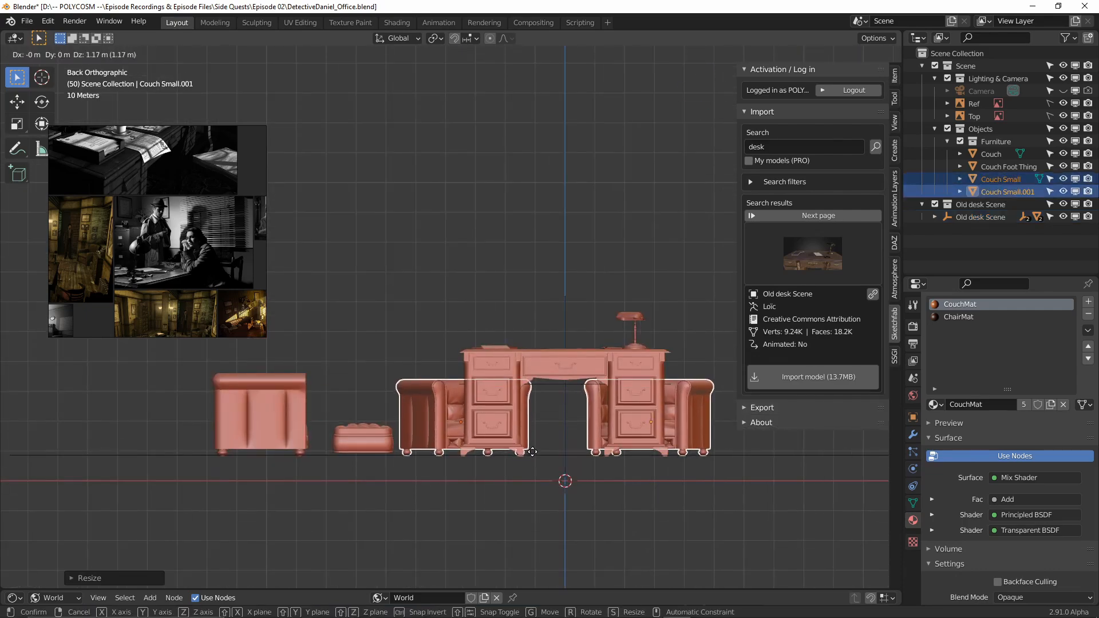
left_click(533, 451)
left_click(363, 445)
left_click(347, 451)
left_click(290, 427)
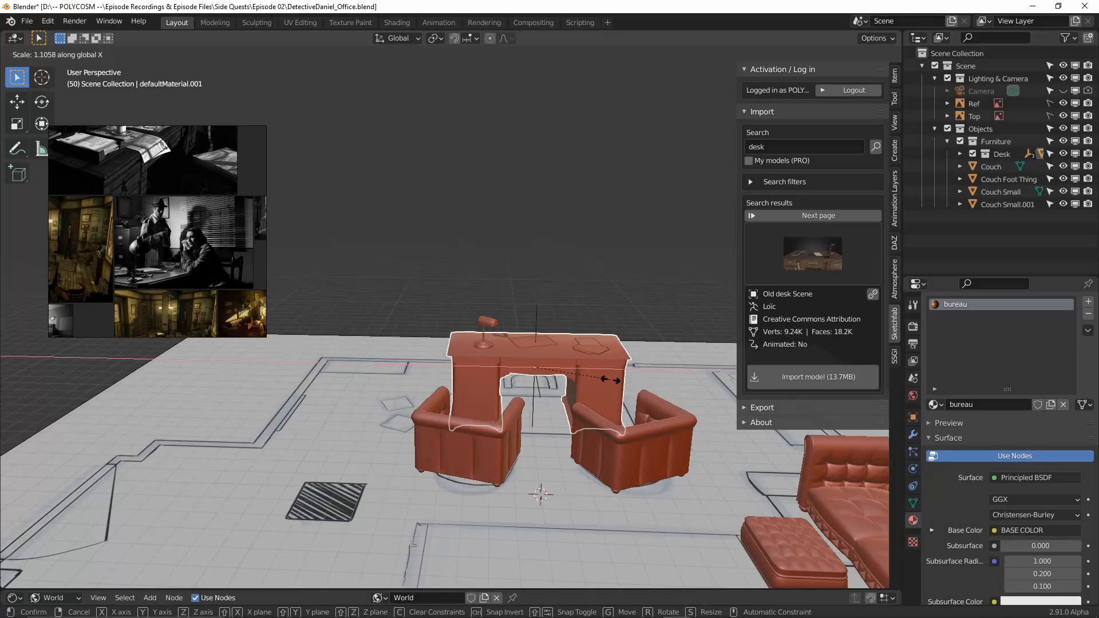
Step: Lower the desk props, including the lamp and papers, about 3.8 m along Z onto the desktop
middle_click_drag(573, 343, 595, 318)
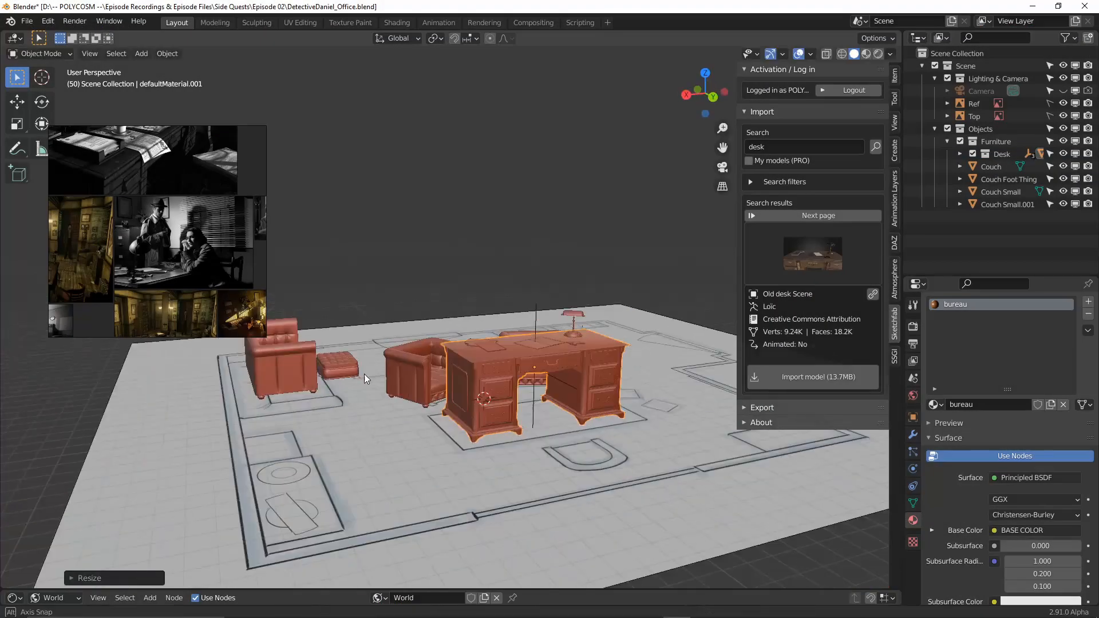
scroll(596, 319, "up", 3)
left_click(635, 266)
key("g")
key("x")
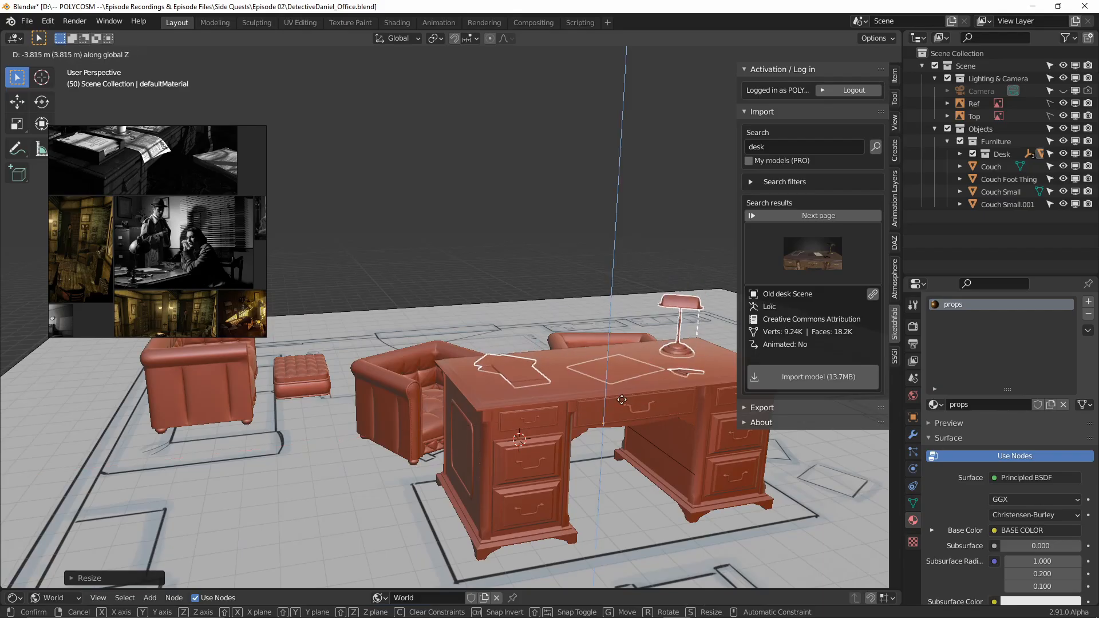
left_click(629, 382)
Step: Undo the last edit and try to move the desk body along Z
middle_click_drag(630, 382, 479, 412)
key("ctrl+z")
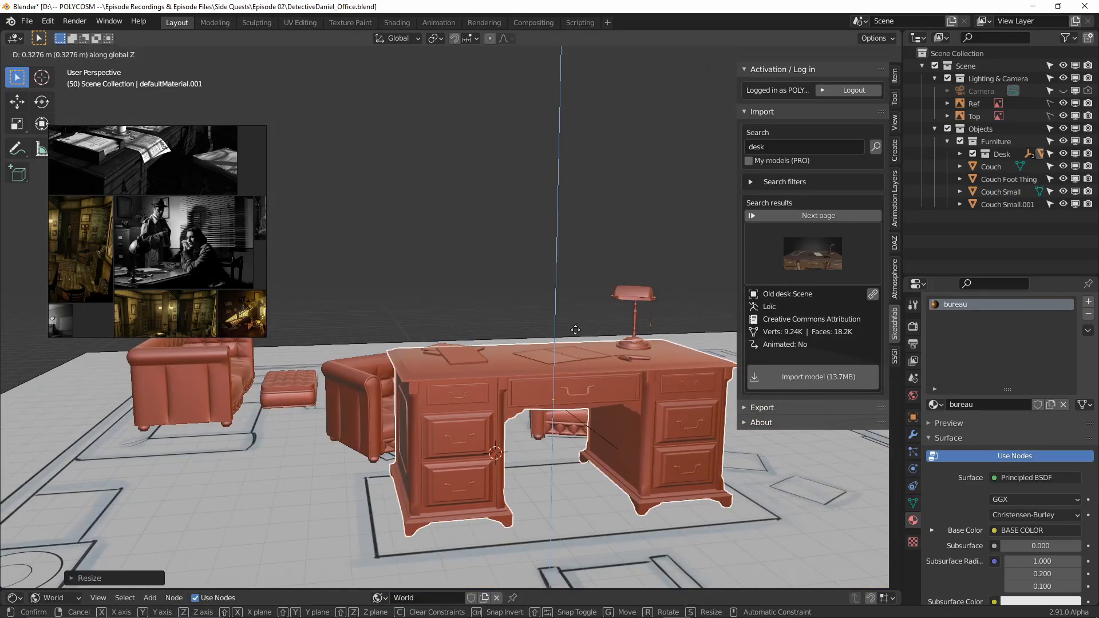
key("Escape")
left_click(555, 328)
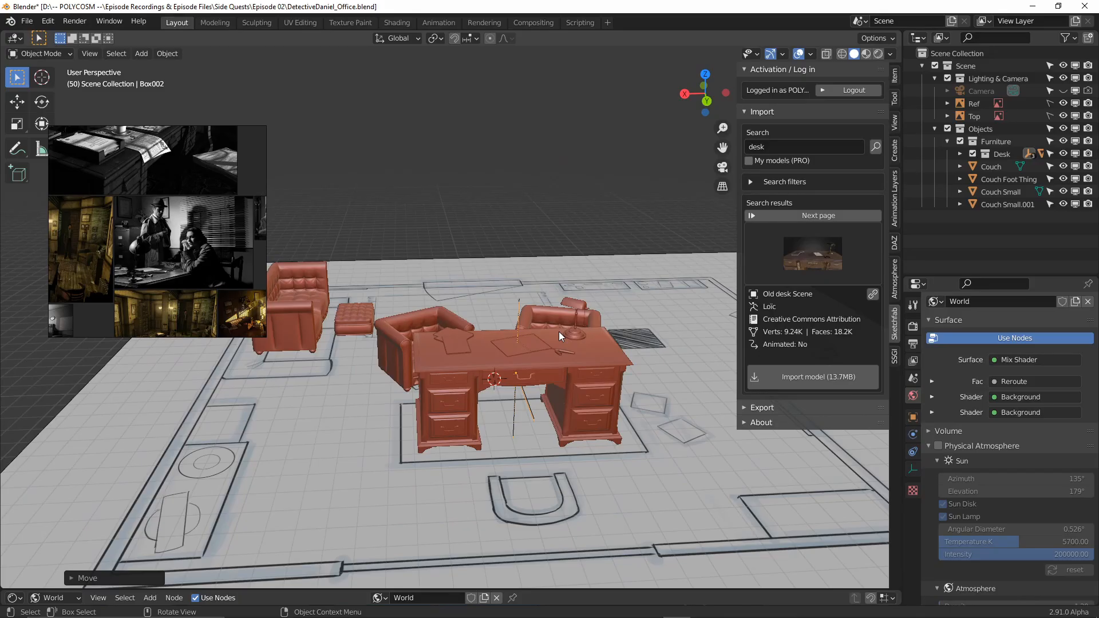
Step: Delete unwanted geometry from the office chair's base mesh and join the chair's pieces into one object
middle_click_drag(559, 332, 596, 456)
left_click(596, 456, "shift")
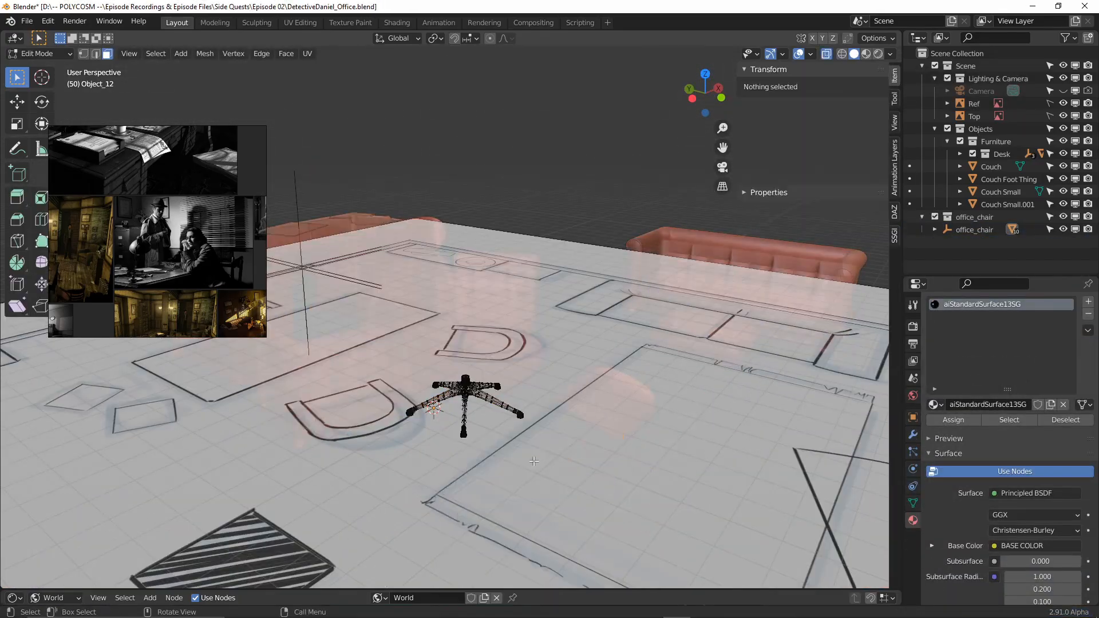
key("Delete")
left_click(473, 378)
middle_click_drag(472, 379, 461, 459)
left_click(472, 306, "shift")
key("ctrl+j")
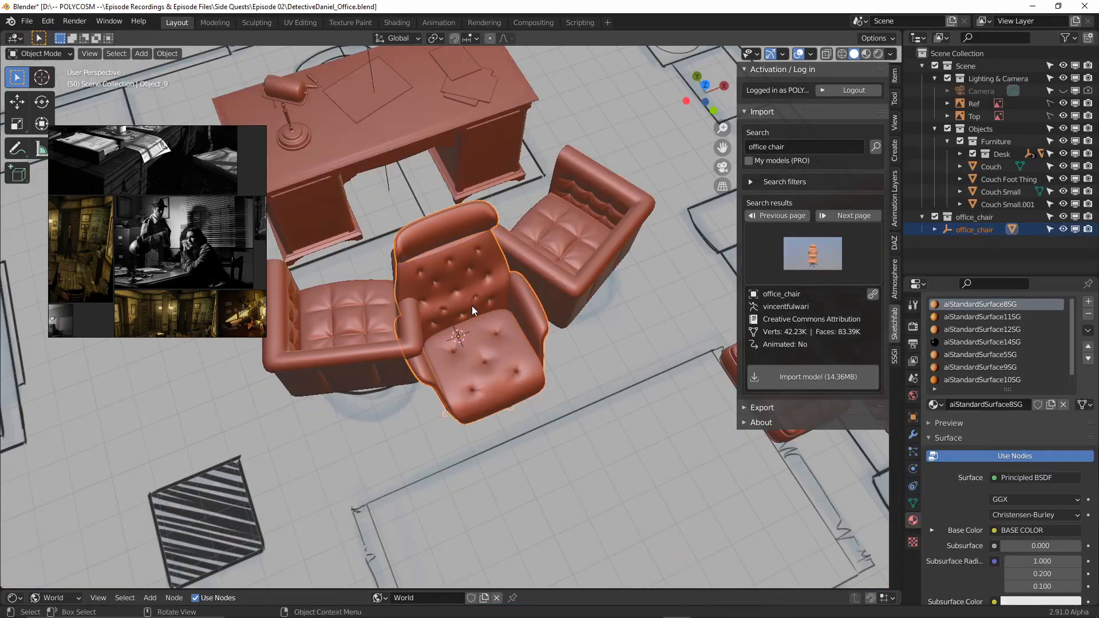
Step: Move the joined office chair along Z and Y to its place behind the desk, and save the file
middle_click_drag(472, 306, 481, 229)
key("g")
key("z")
left_click(504, 320)
middle_click_drag(503, 343, 581, 413)
key("g")
key("y")
left_click(606, 367)
middle_click_drag(607, 367, 535, 317)
key("ctrl+s")
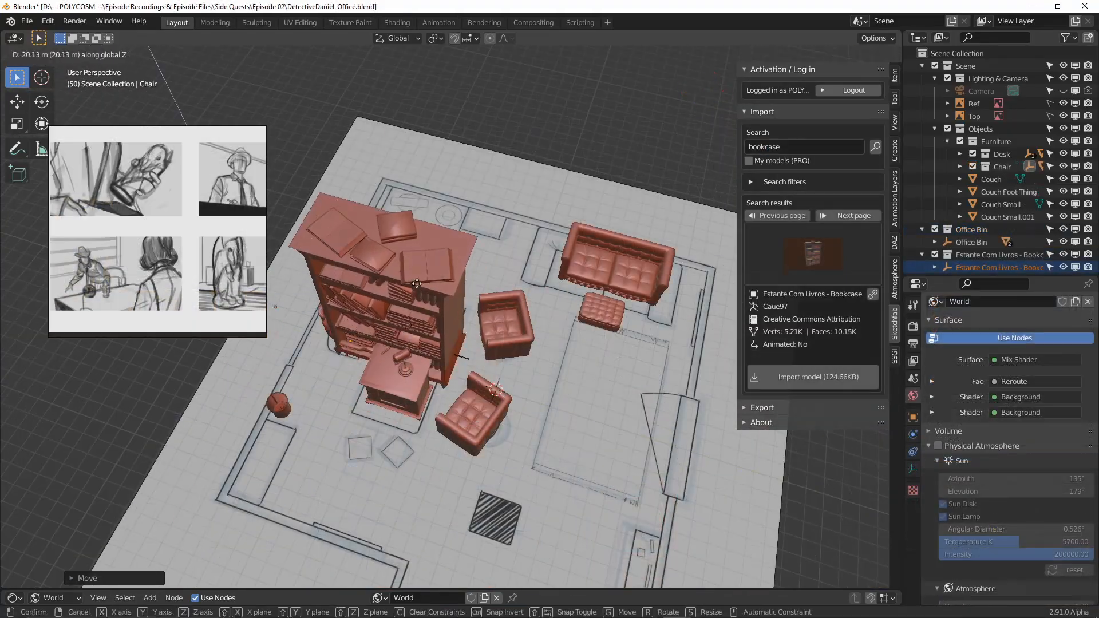
Step: Move the imported bookcase along Y and raise it along Z to stand on the floor plan
key("g")
key("y")
key("y")
left_click(486, 203)
key("g")
key("z")
key("z")
left_click(504, 149)
Step: Scale down the bookcase and position it at the side of the room next to the desk
middle_click_drag(435, 309, 383, 278)
key("s")
left_click(516, 246)
key("g")
left_click(538, 318)
key("s")
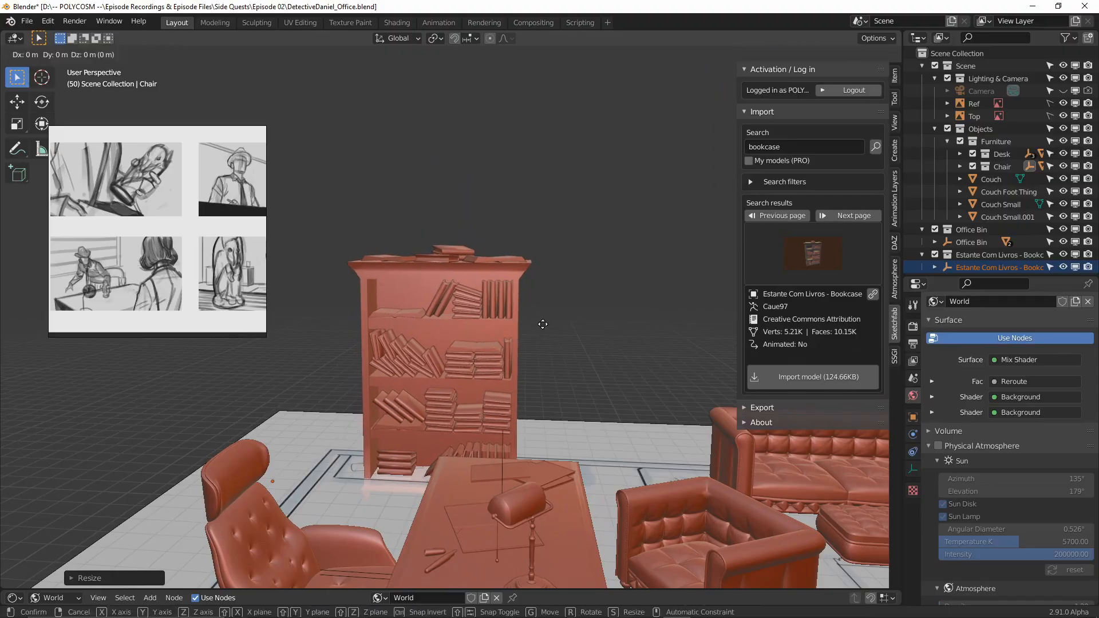
right_click(555, 292)
scroll(555, 462, "down", 4)
middle_click_drag(555, 293, 516, 352)
key("g")
left_click(570, 466)
Step: Resize the imported Office Filing Cabinet to suit the surrounding furniture
scroll(397, 351, "up", 3)
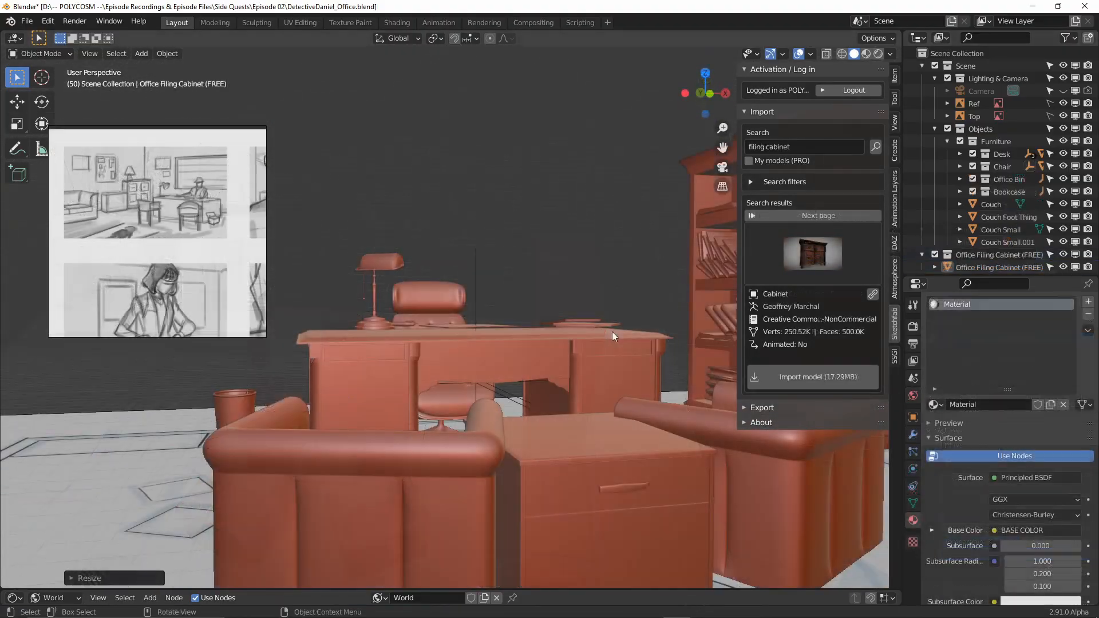
key("s")
left_click(521, 505)
Step: Remove the ornate Cabinet model and import the Rusty Filing Cabinet from the search results instead
right_click(996, 255)
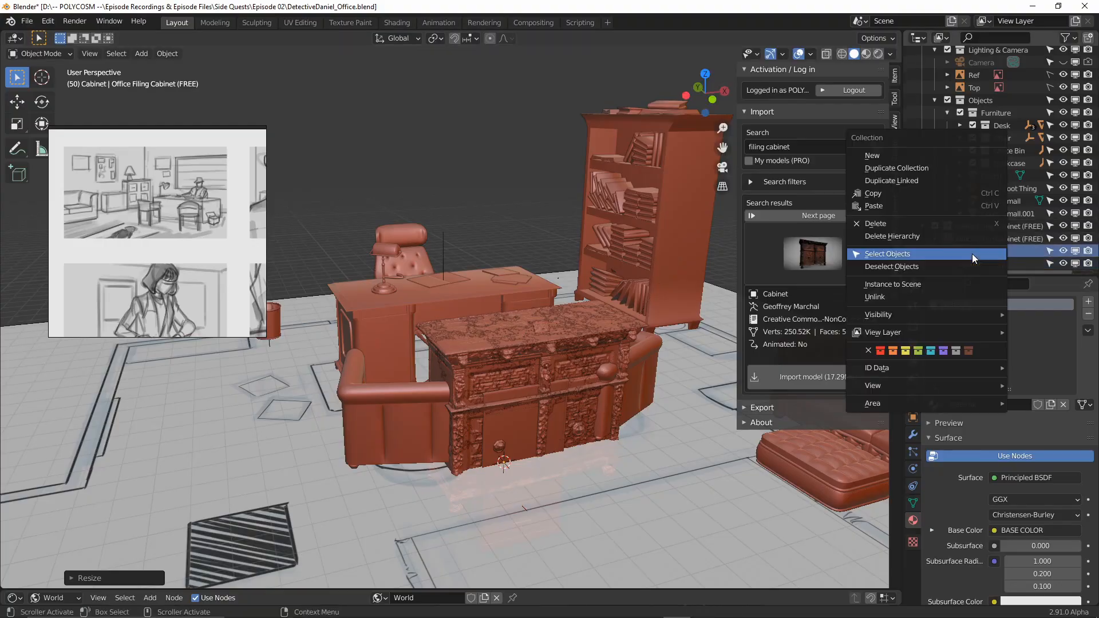
left_click(967, 252)
left_click(814, 252)
left_click(441, 321)
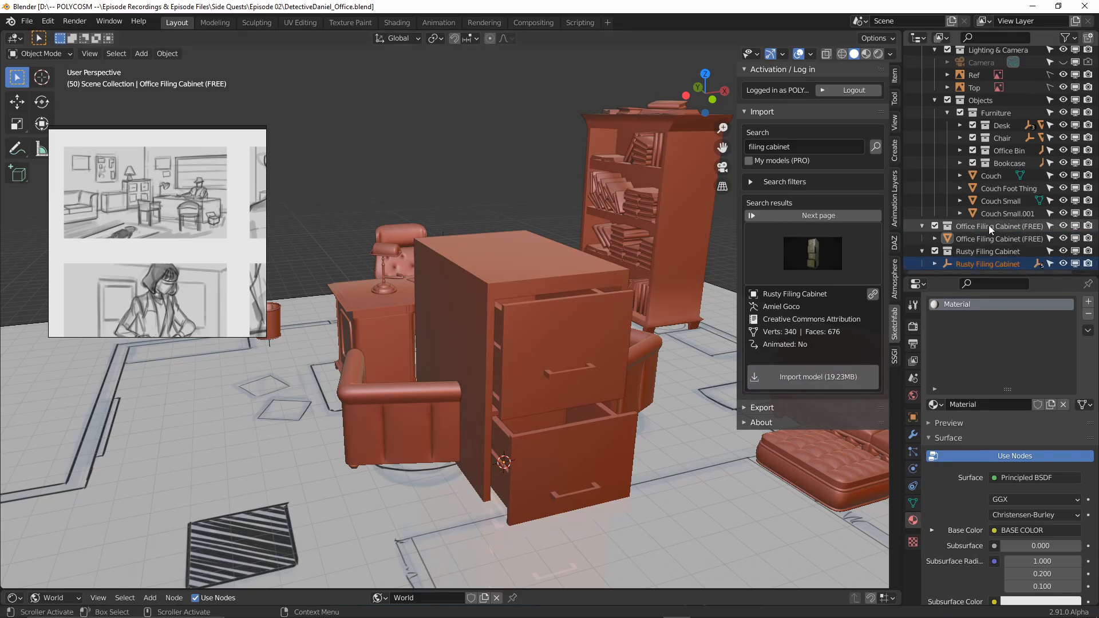
Step: Raise the Rusty Filing Cabinet along Z and scale it down to suit the surrounding furniture
right_click(957, 269)
left_click(955, 265)
key("g")
key("z")
left_click(578, 177)
key("s")
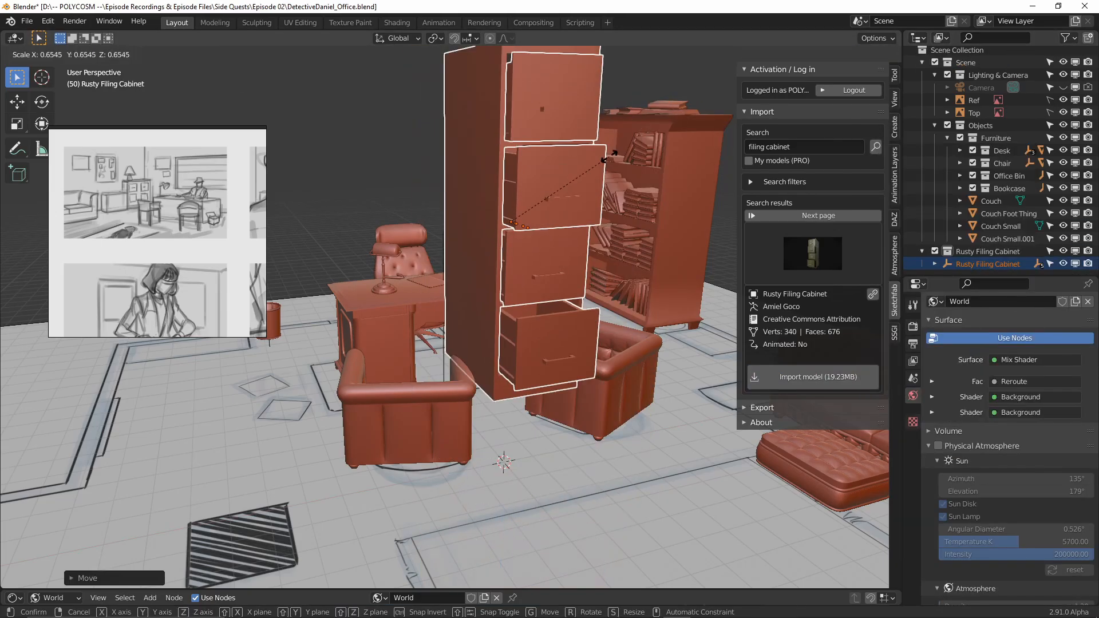
left_click(545, 198)
Step: Move the filing cabinet along Z to stand on the floor plan and rotate it about Z
middle_click_drag(546, 197, 591, 196)
key("g")
key("z")
left_click(588, 287)
middle_click_drag(587, 286, 541, 315)
scroll(541, 315, "down", 3)
key("r")
key("z")
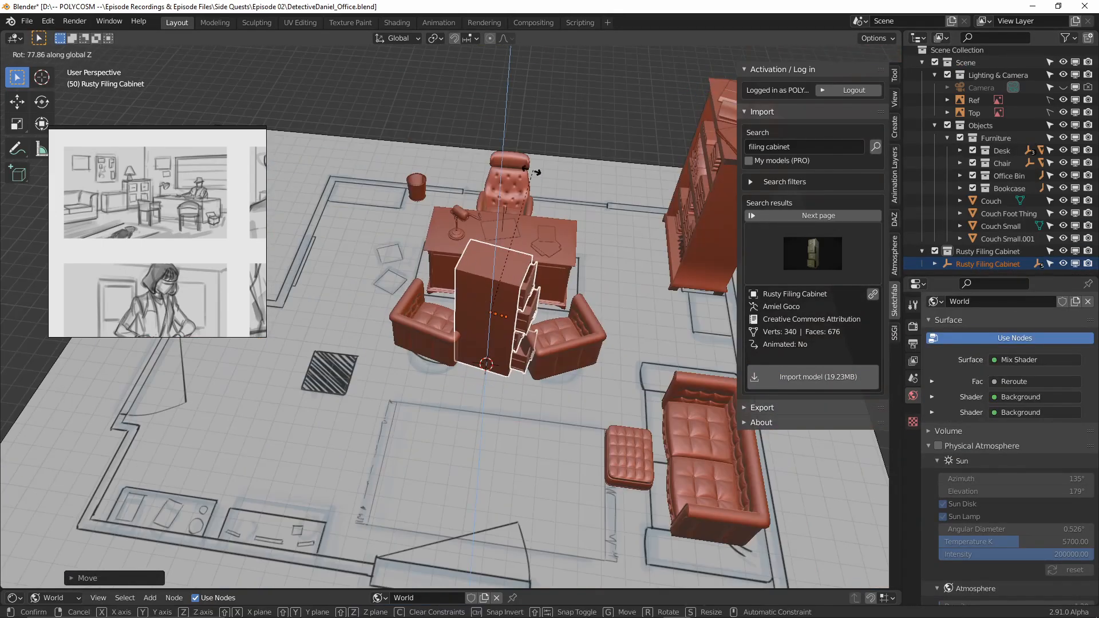
left_click(423, 313)
Step: Place the filing cabinet near the room's corner behind the desk and add a linked duplicate beside it
middle_click_drag(423, 313, 524, 339)
scroll(538, 360, "up", 5)
middle_click_drag(548, 379, 447, 384)
scroll(460, 354, "down", 4)
left_click(498, 357)
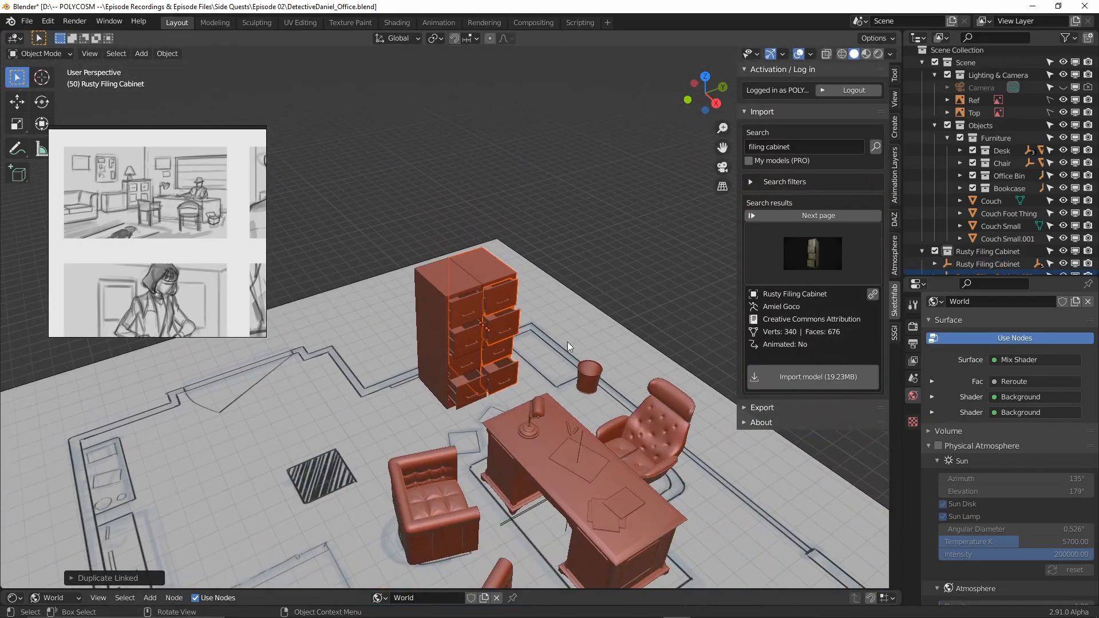
Step: Select both filing cabinets and move them along X into their corner of the floor plan
scroll(960, 229, "down", 1)
right_click(959, 241)
left_click(959, 242)
key("g")
key("x")
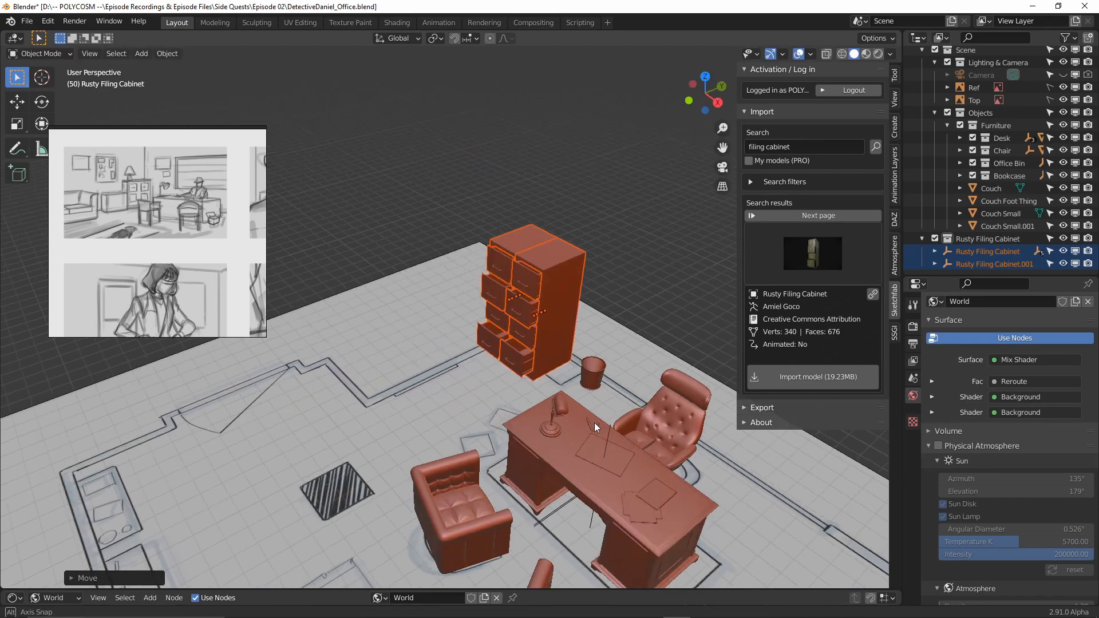
key("KP_7")
left_click(633, 466)
Step: Slide the second drawer of the outer filing cabinet along Y to change how far it is open
scroll(516, 361, "up", 3)
middle_click_drag(634, 466, 426, 367)
scroll(427, 355, "up", 3)
left_click(425, 341)
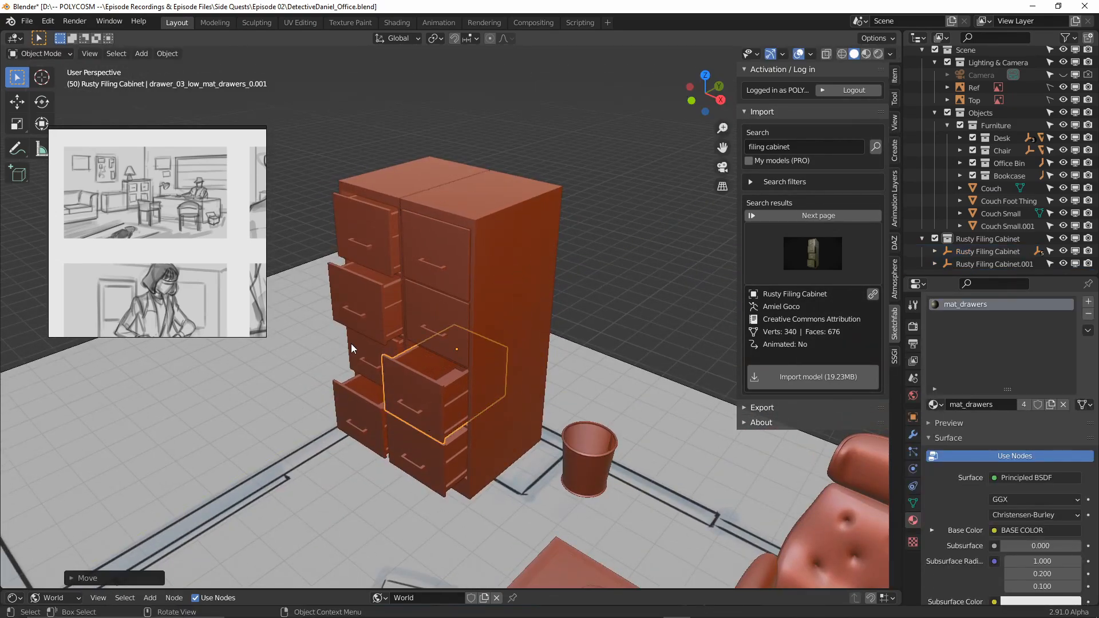
left_click(370, 398)
middle_click_drag(369, 398, 493, 316)
left_click(418, 303)
key("g")
key("y")
left_click(395, 306)
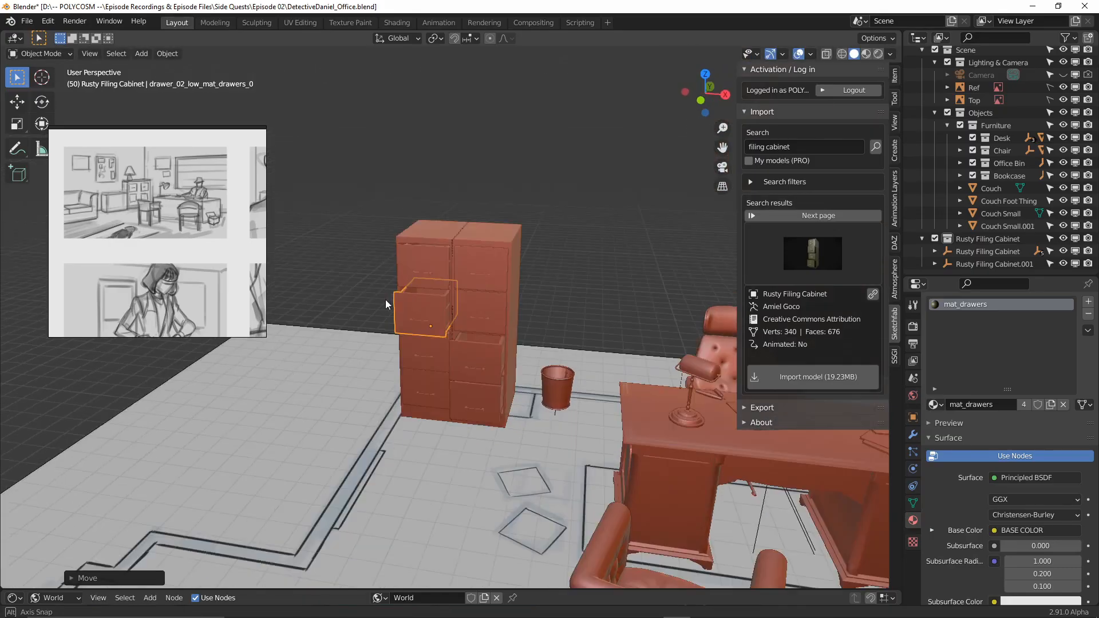
Step: Slide the top drawer of the same filing cabinet along Y to vary its opening
left_click(429, 274)
key("g")
key("y")
left_click(429, 274)
scroll(620, 320, "down", 4)
middle_click_drag(620, 321, 566, 312)
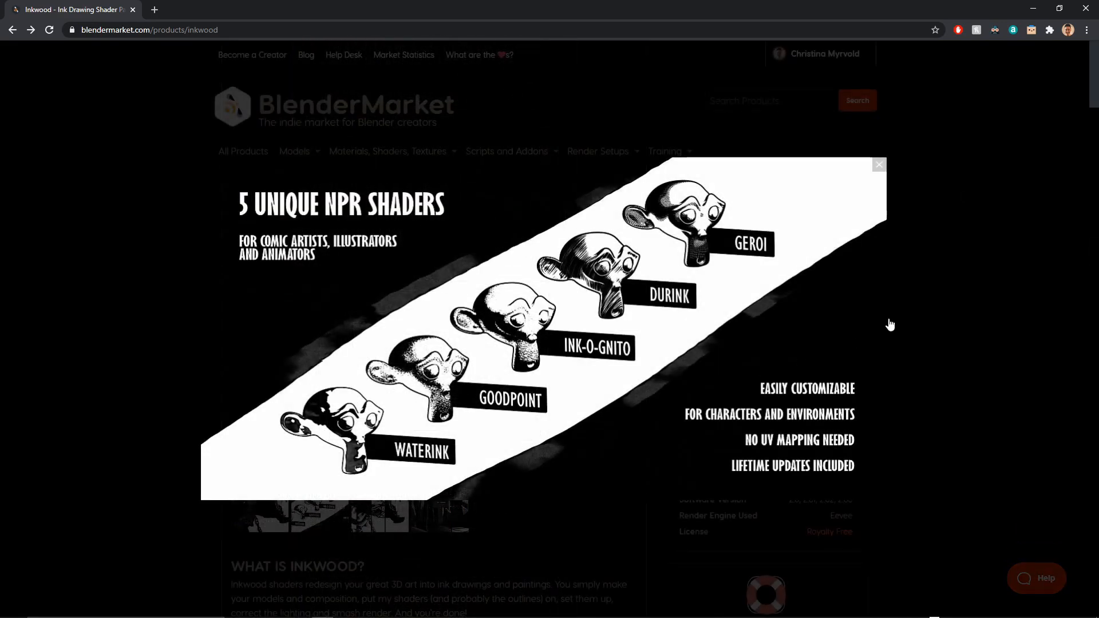
Step: Switch to the browser and examine the enlarged preview images of the Inkwood shader pack on BlenderMarket
left_click(891, 324)
left_click(396, 513)
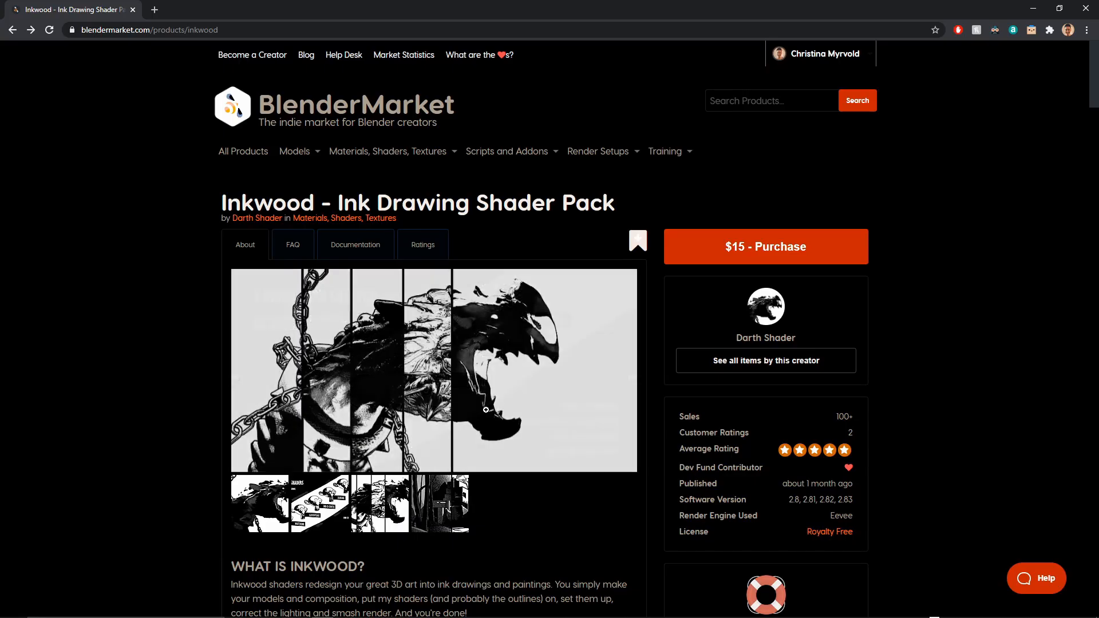
left_click(602, 458)
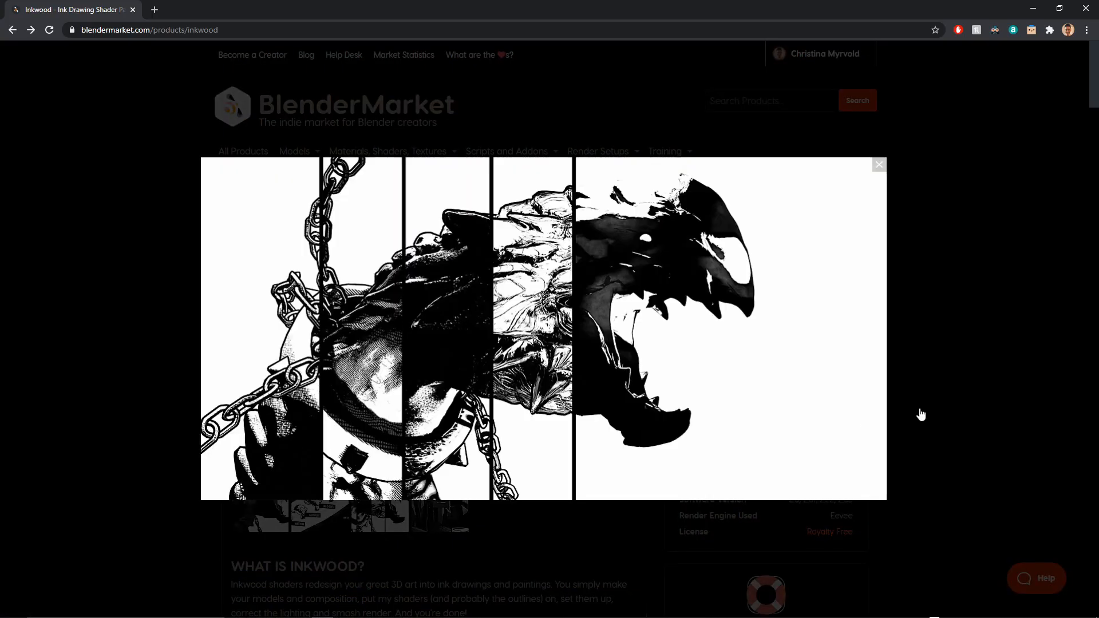
left_click(747, 537)
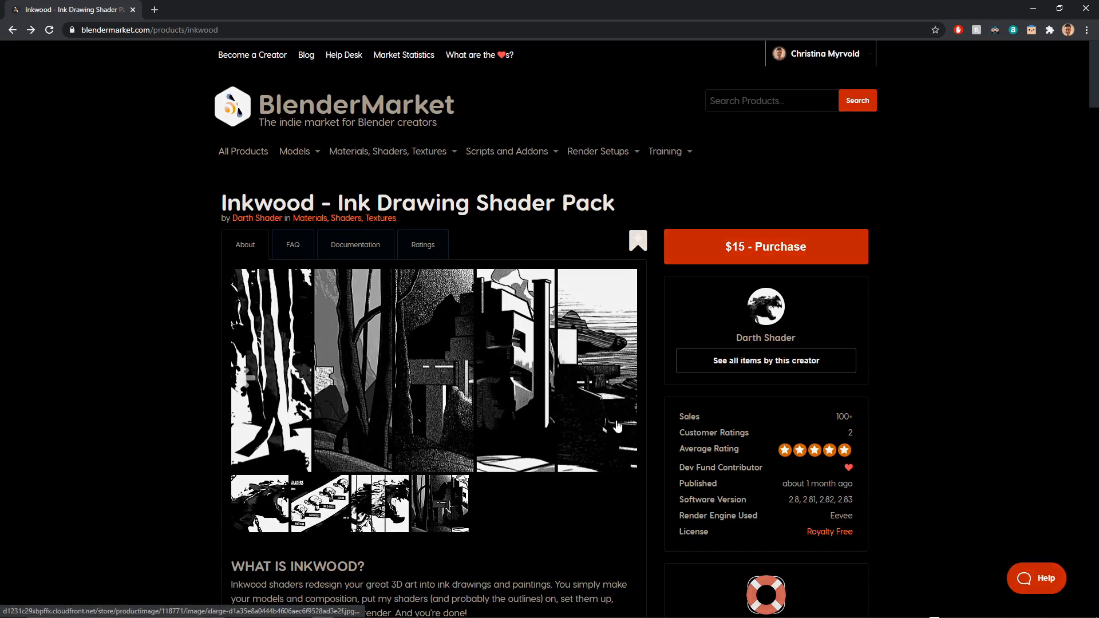
left_click(637, 433)
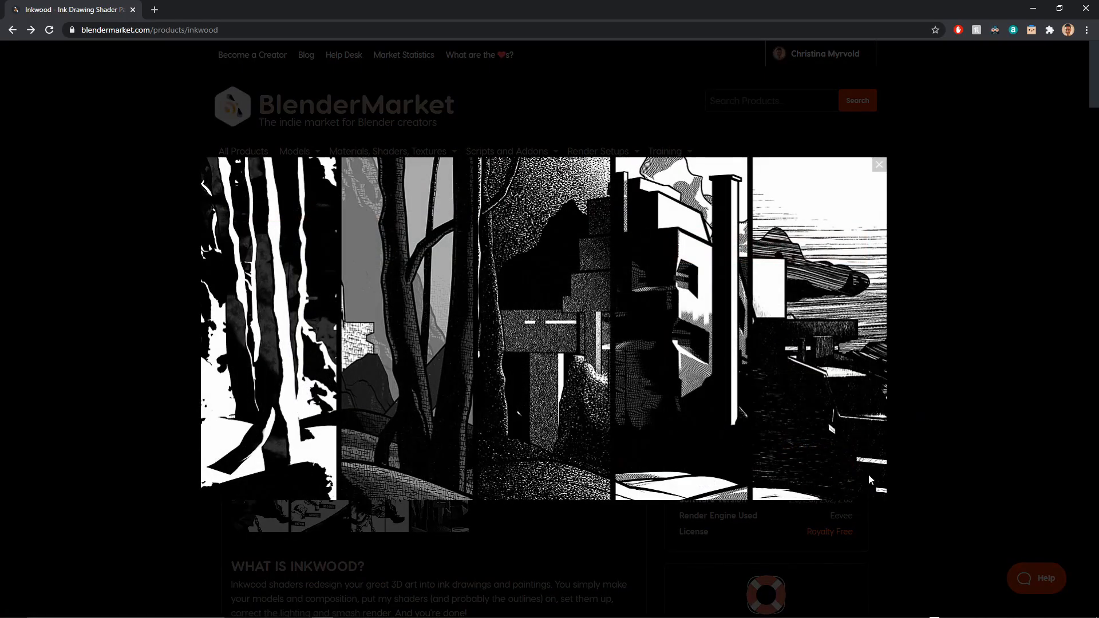
left_click(876, 544)
Step: In Blender, choose a chest of drawers from the model search and move it along Y below the wall frames
middle_click(691, 382)
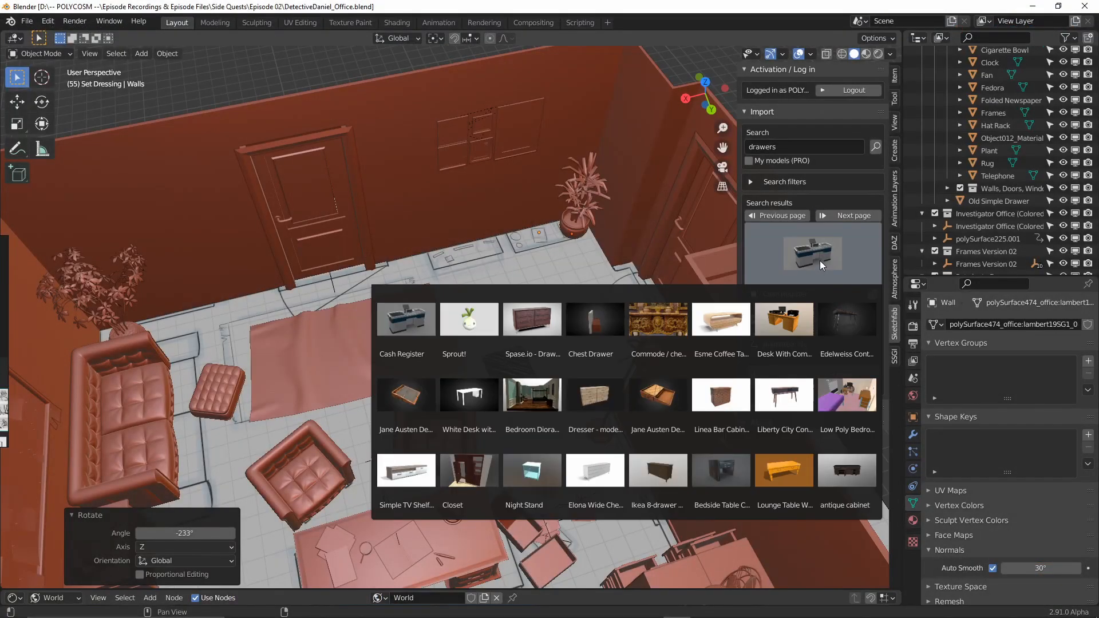
left_click(406, 319)
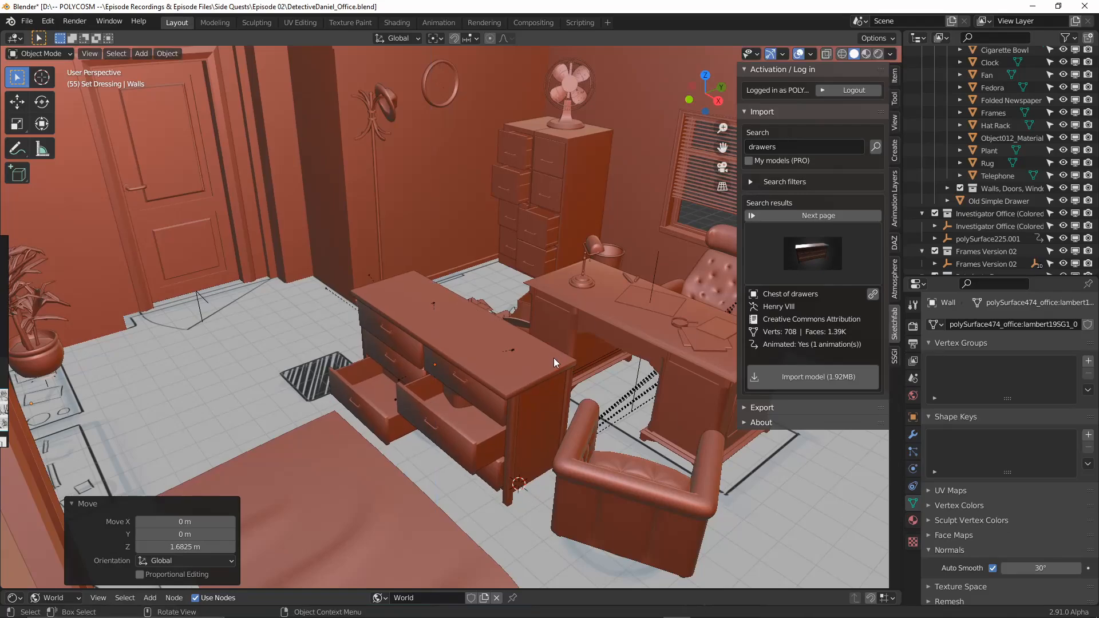
key("g")
key("y")
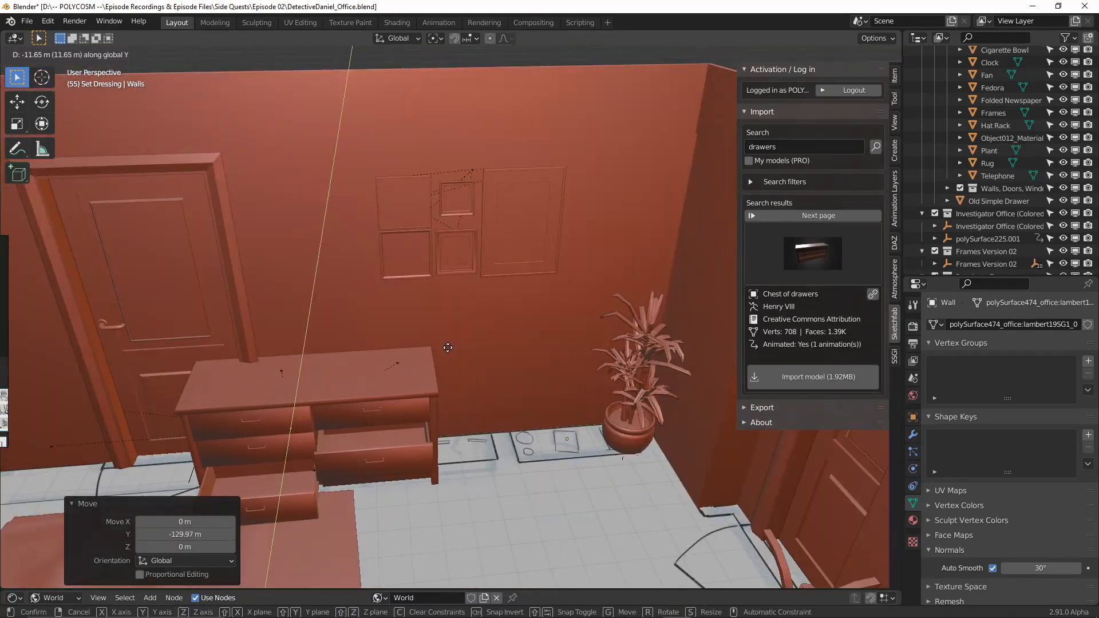
left_click(593, 345)
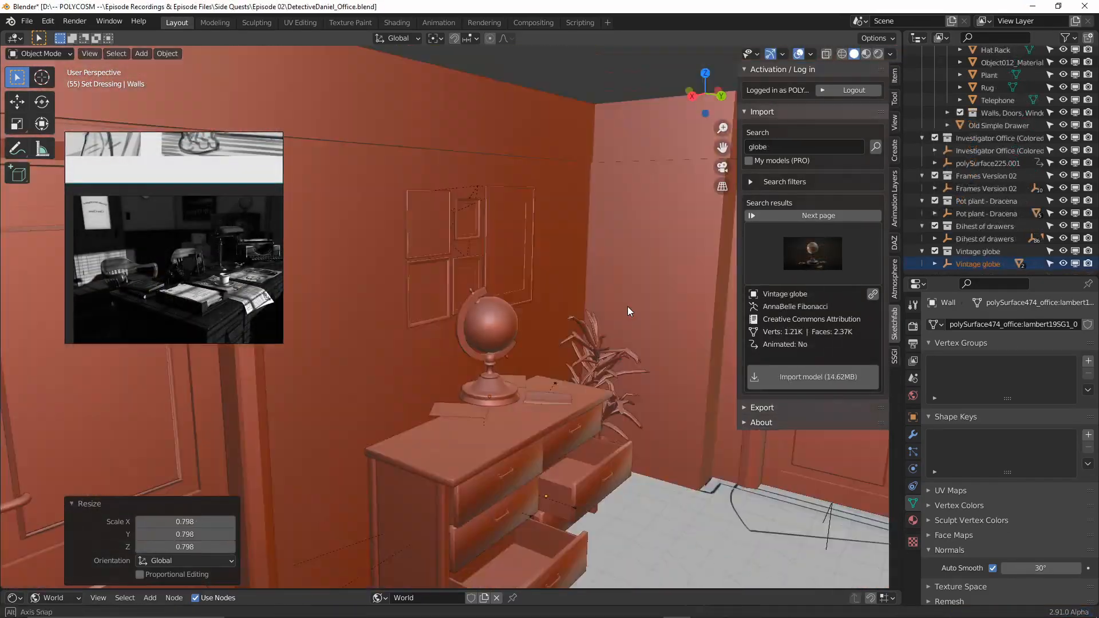
Step: Move the Vintage globe along Y on the chest of drawers and rotate the papers around it about Z
key("g")
key("y")
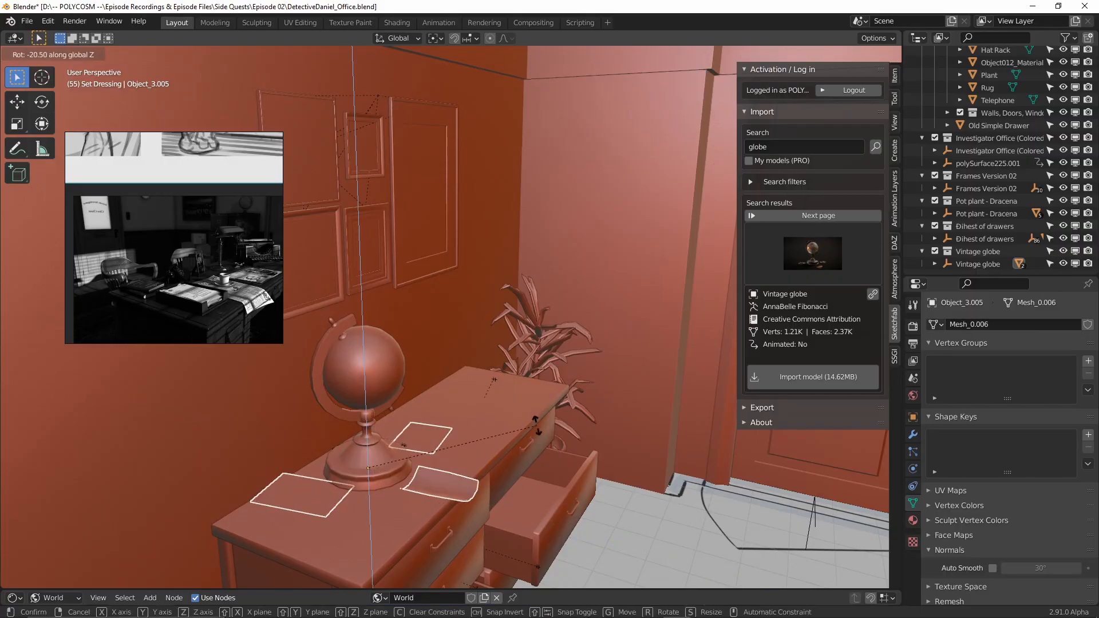
left_click(537, 427)
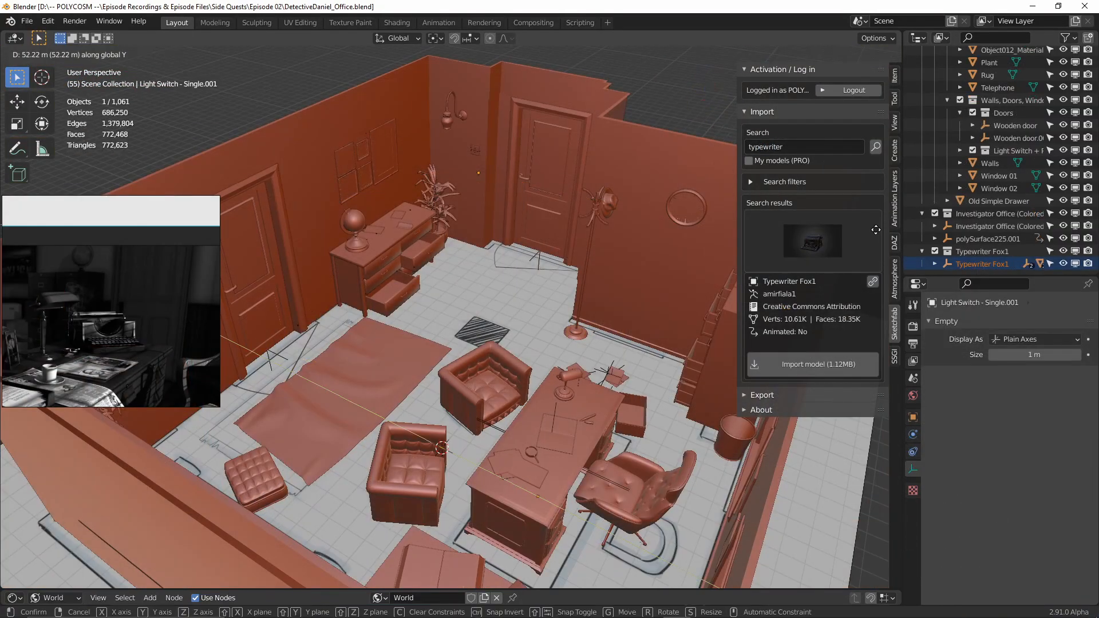
Step: Scale the typewriter up by about 3.47, rotate it about 36° around Z and adjust its height on the desk
key("s")
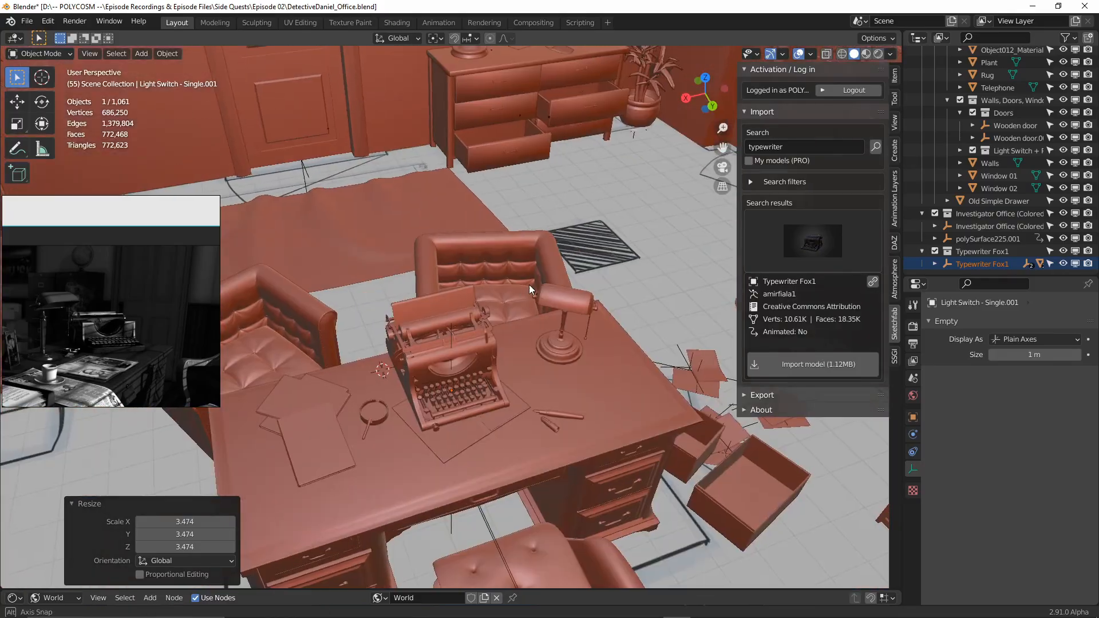
key("r")
key("z")
left_click(520, 252)
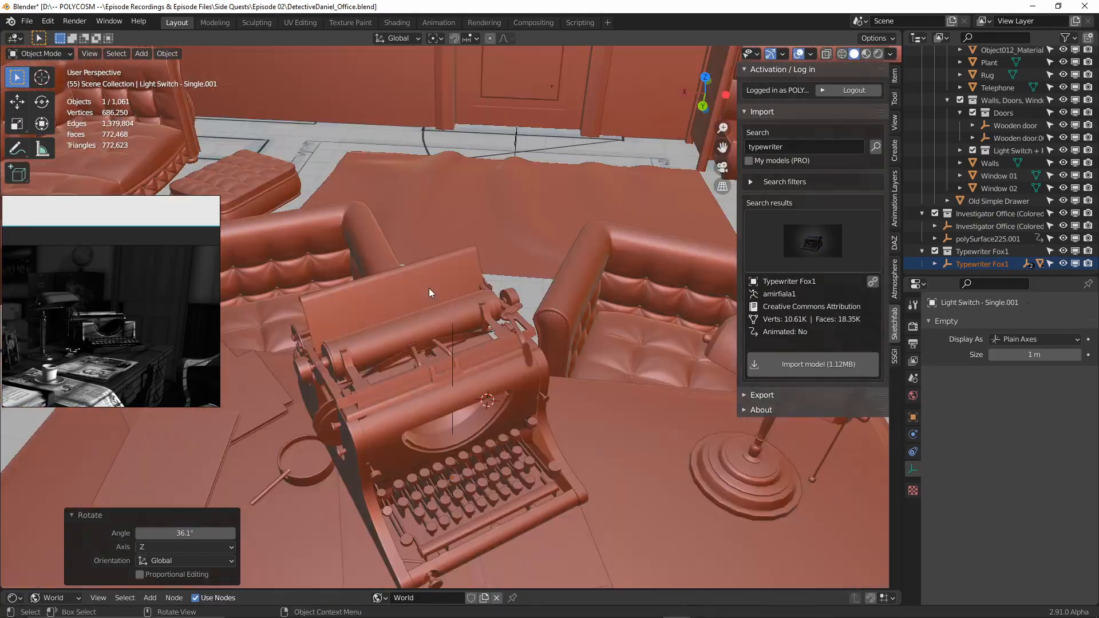
key("g")
key("z")
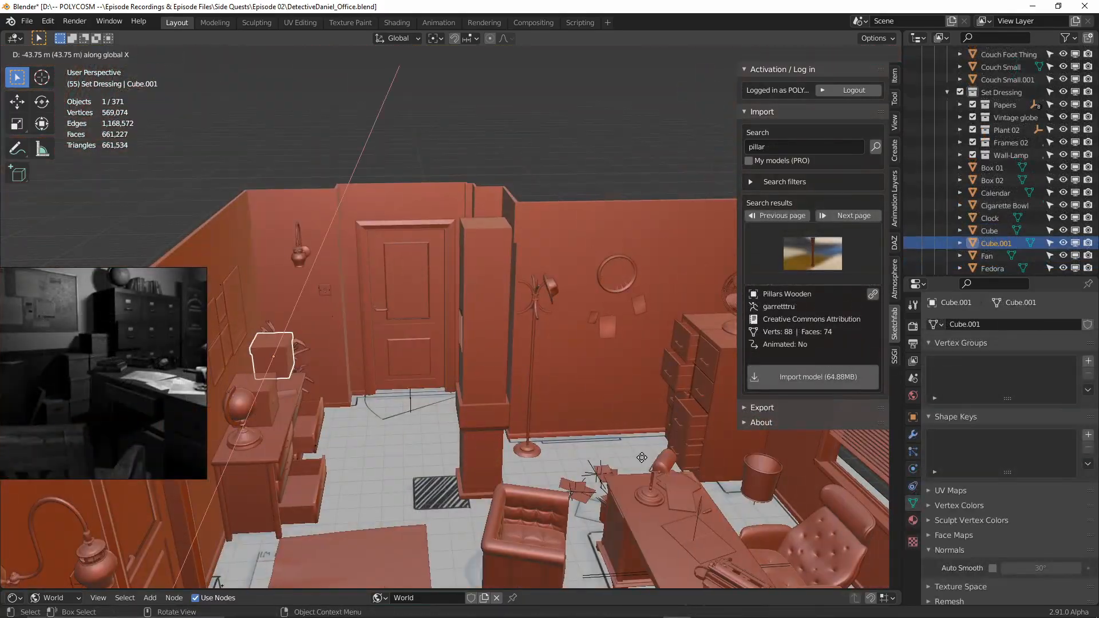
Step: Move the storage box along Y onto the filing cabinets and shift the fan along Y beside it
key("g")
key("y")
left_click(710, 534)
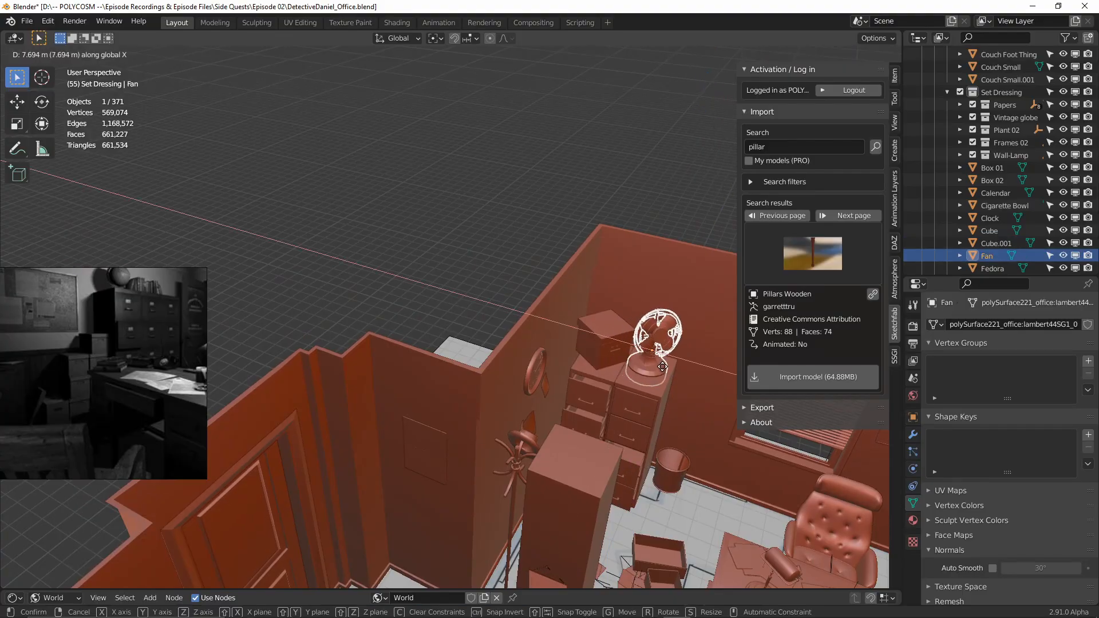
key("g")
key("y")
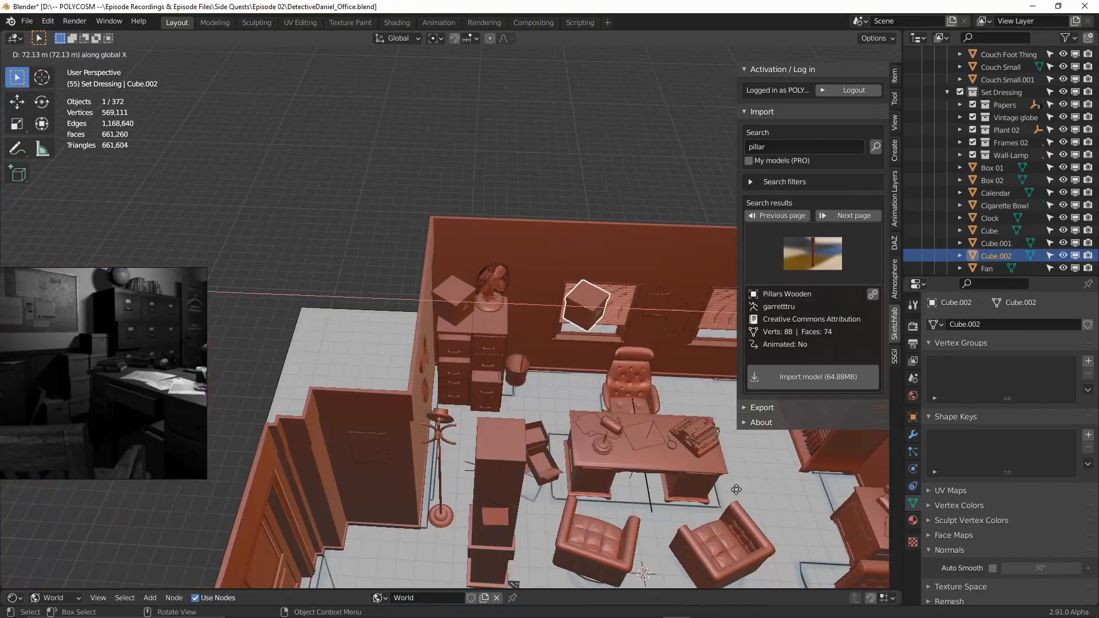
Step: Rotate the copied storage box about Z on the floor beside the desk and duplicate it along Y
key("r")
key("z")
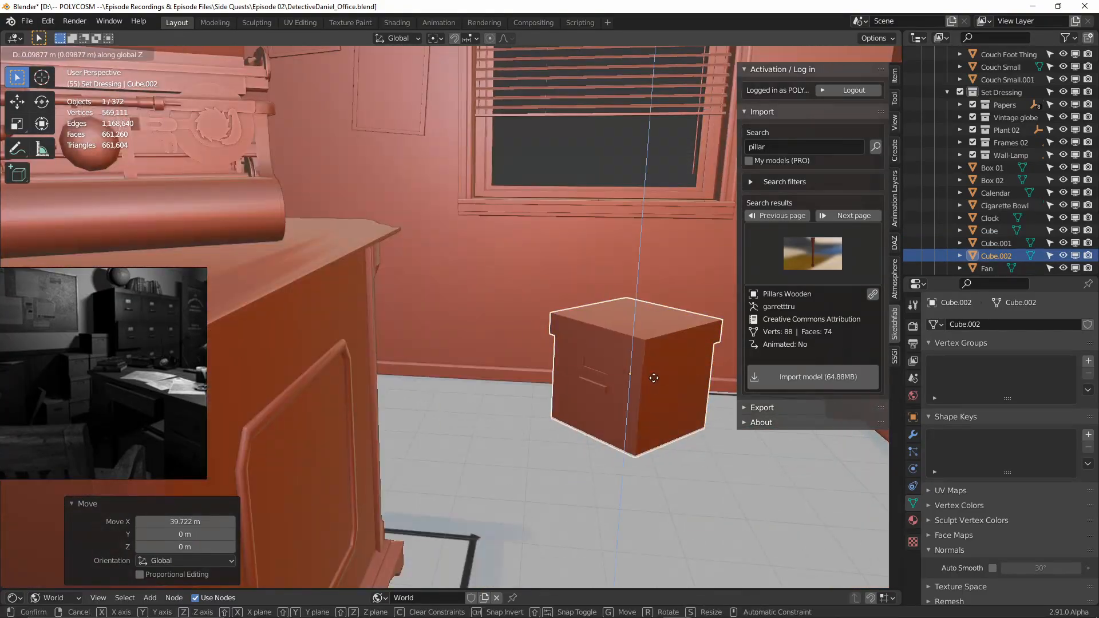
key("shift+d")
key("g")
key("y")
Step: Resize one of the two storage boxes on the floor near the window so they differ in size
key("s")
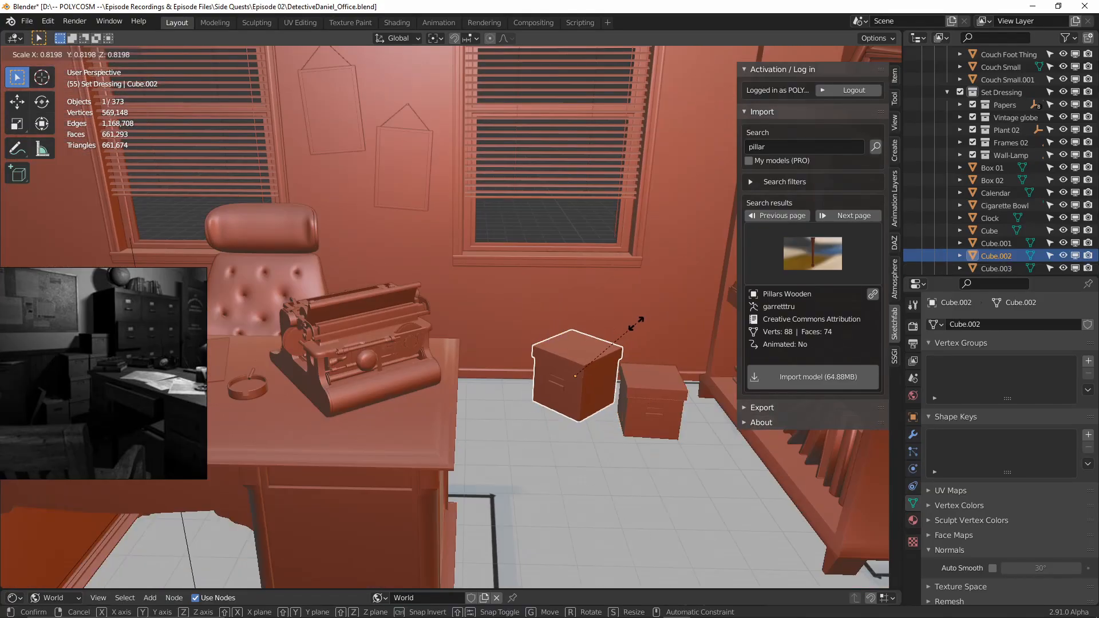
left_click(635, 323)
left_click(663, 383)
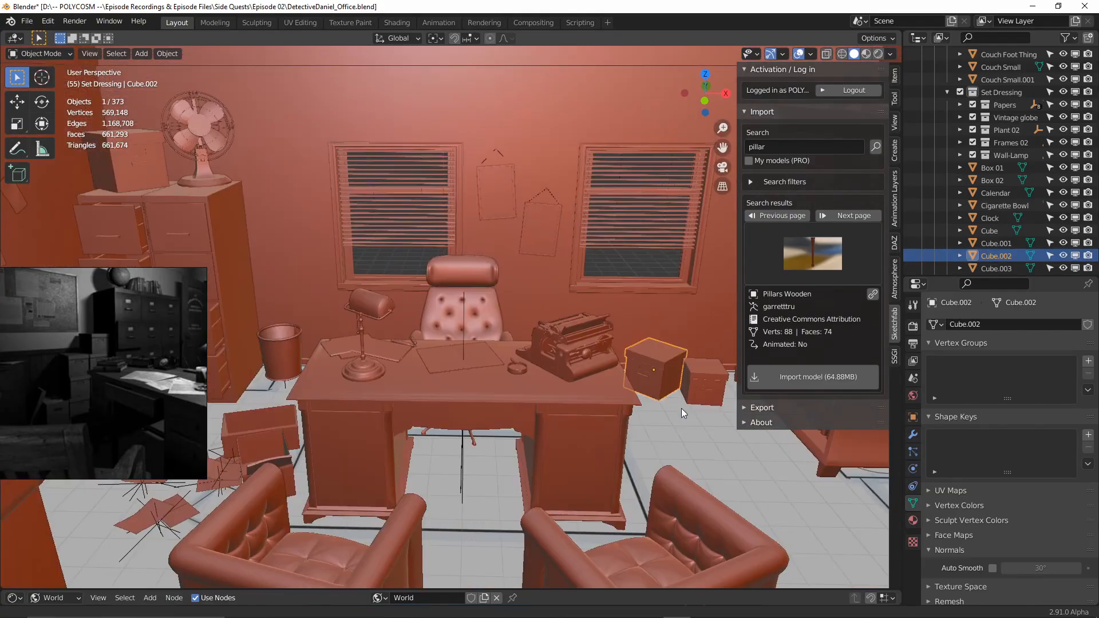
Step: Make linked copies of the fallen papers by the open drawer, offset them along X and rotate them about Z
left_click(292, 476)
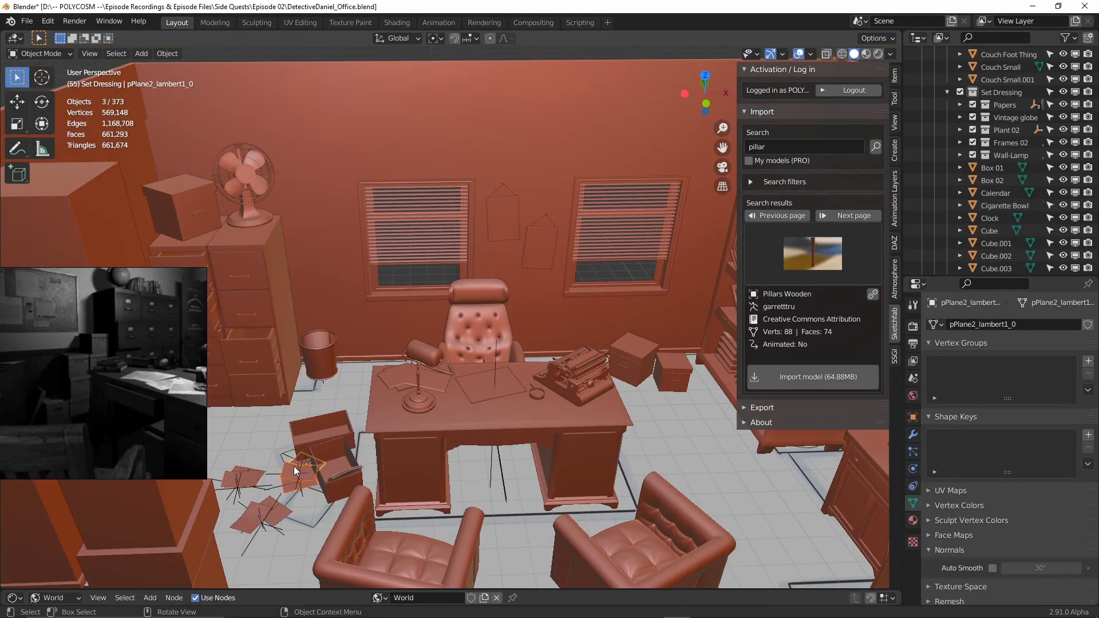
key("alt+d")
key("x")
left_click(648, 504)
key("r")
key("z")
left_click(666, 427)
scroll(673, 441, "up", 4)
left_click(679, 454)
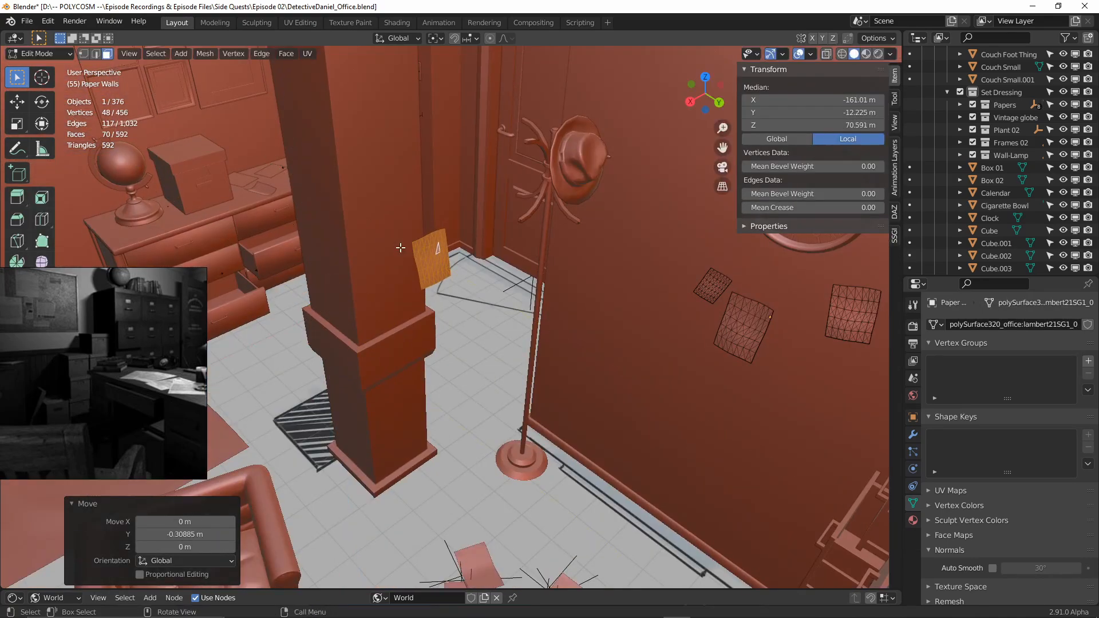
Step: Move the selected paper sheet of the wall papers along X and Z onto the face of the pillar
key("g")
key("x")
left_click(359, 266)
key("g")
key("z")
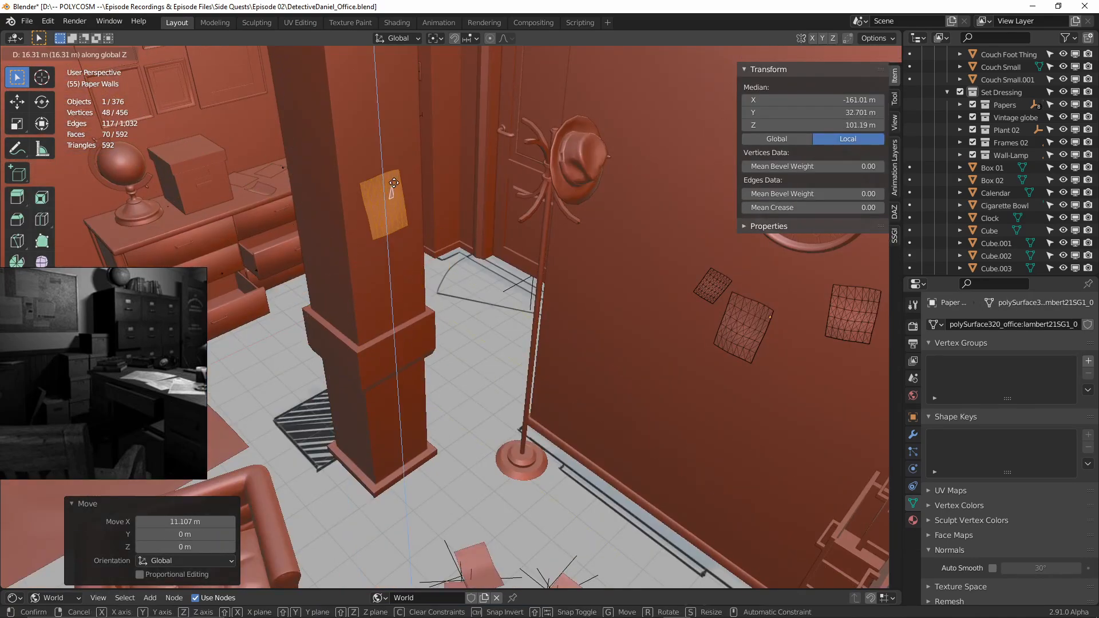
left_click(369, 208)
Step: Scale the pillar's paper sheet along X and Y and rotate it about its local Z axis
middle_click_drag(378, 209, 427, 245)
key("s")
key("x")
left_click(435, 229)
key("s")
key("y")
key("r")
key("z")
key("z")
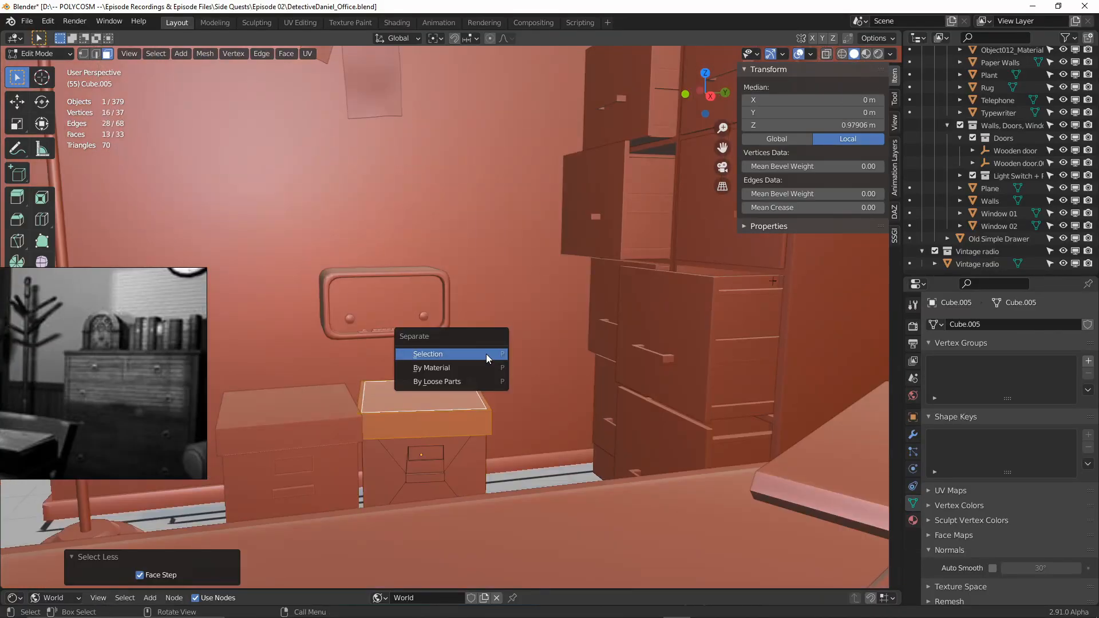
Step: Separate the storage box's lid into its own object and set its origin to the center of mass
left_click(487, 354)
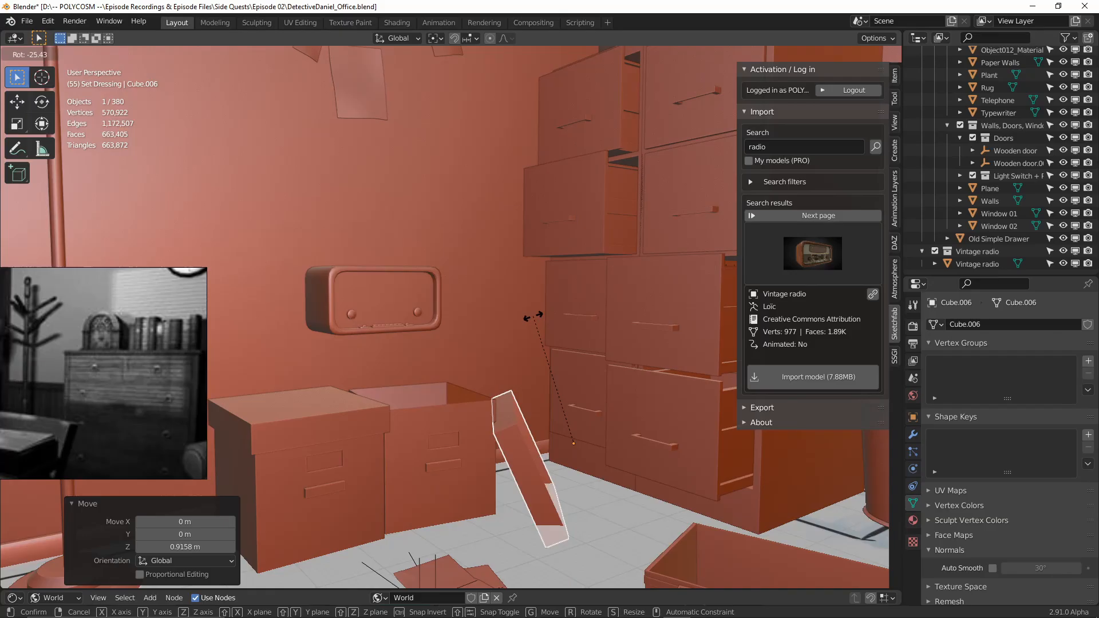
right_click(533, 317)
right_click(514, 414)
left_click(589, 452)
Step: Tilt the separated lid by about 26° and move it along Y and Z to lean against the open box
key("r")
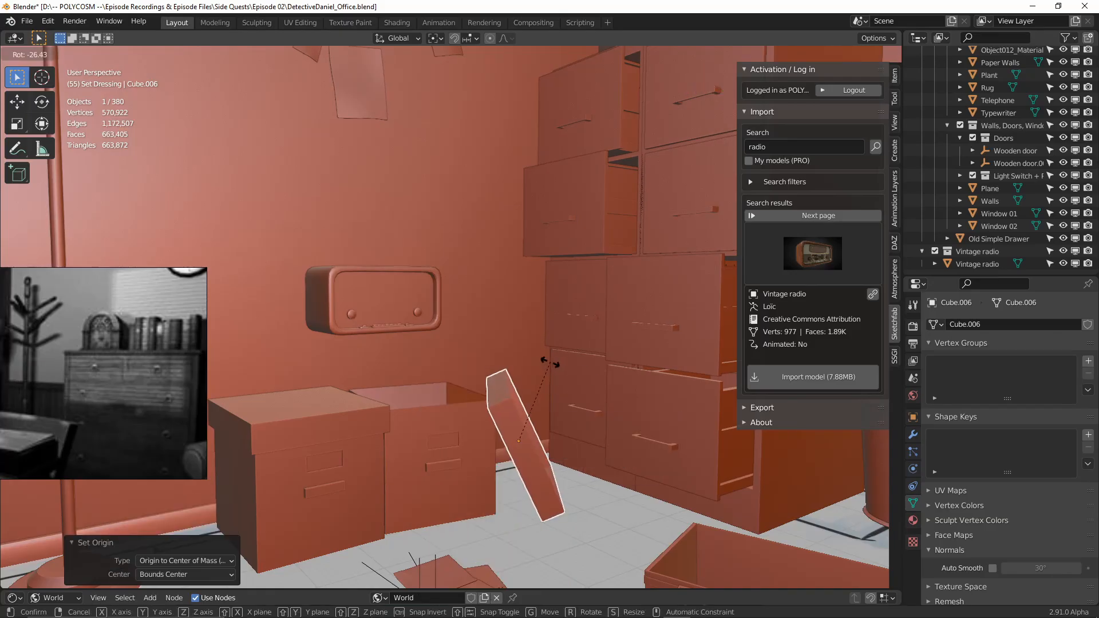
left_click(548, 358)
key("g")
left_click(550, 366)
key("g")
key("y")
left_click(540, 374)
key("g")
key("z")
key("z")
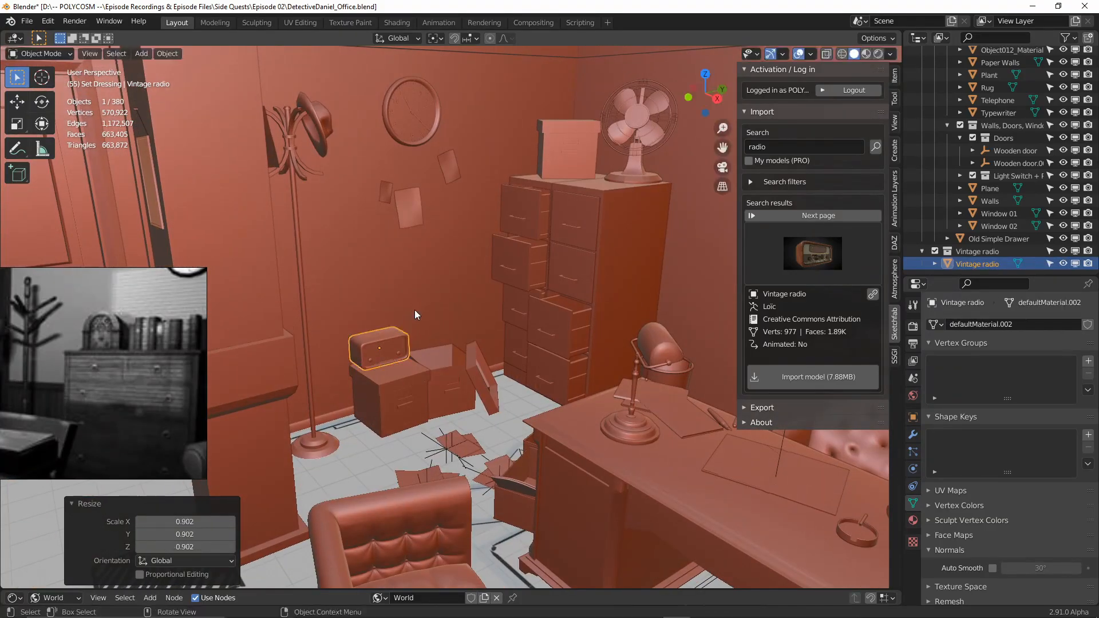
Step: Lower the Vintage radio about 0.41 m along Z to rest on the closed storage box
key("g")
key("z")
left_click(407, 320)
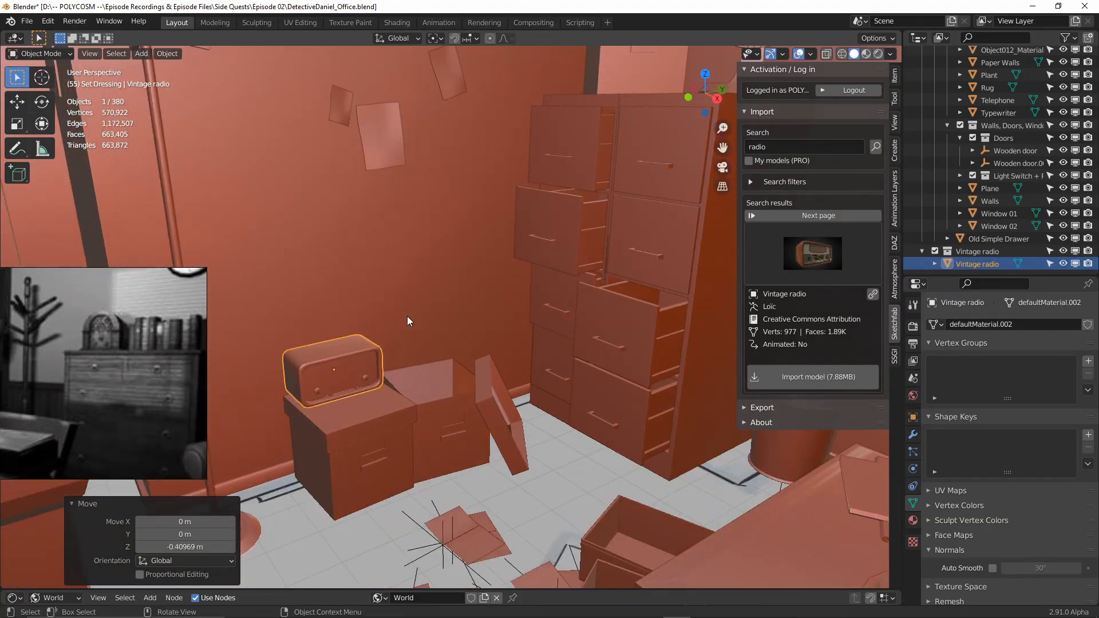
Step: Select the open storage box and add a modifier to it
left_click(435, 372)
left_click(913, 435)
left_click(1008, 324)
left_click(846, 519)
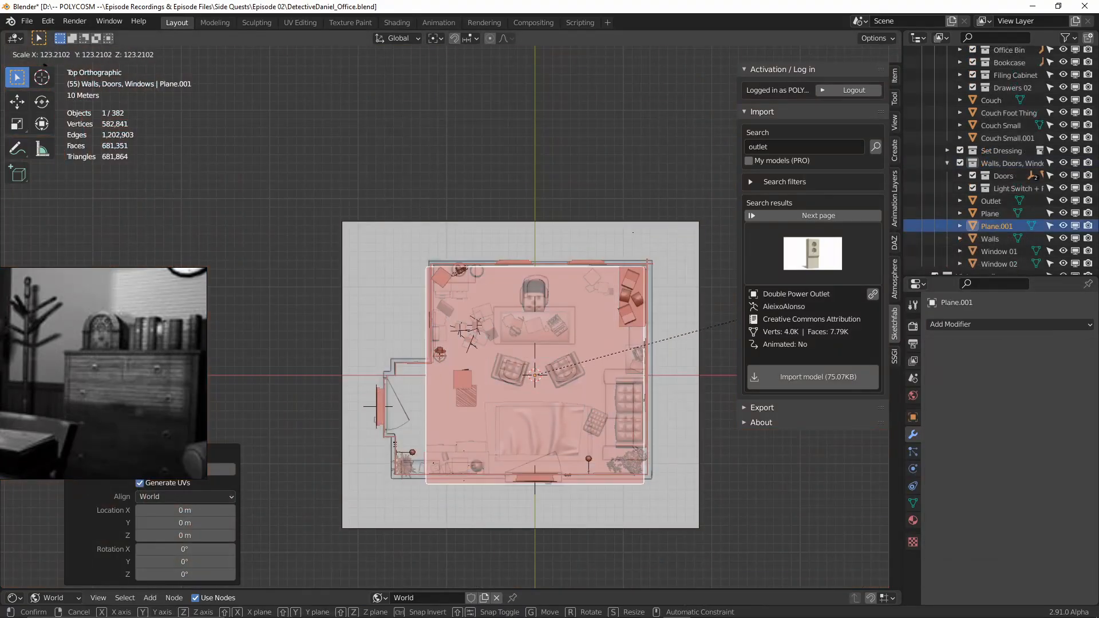
Step: Scale the new plane by about 121.43 to span the main room in the floor plan
key("Return")
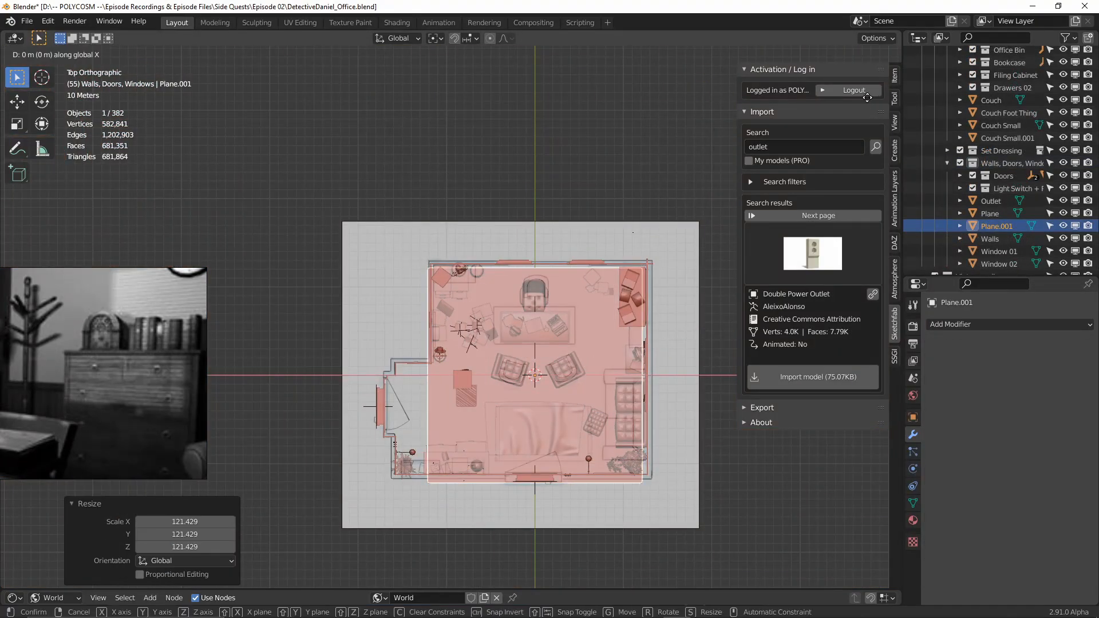
Step: Move the floor plane along Y and X and scale it by about 1.005 along X and slightly along Y to fit the main room's walls
key("g")
key("y")
left_click(871, 84)
key("g")
key("x")
left_click(874, 85)
key("s")
key("x")
left_click(632, 284)
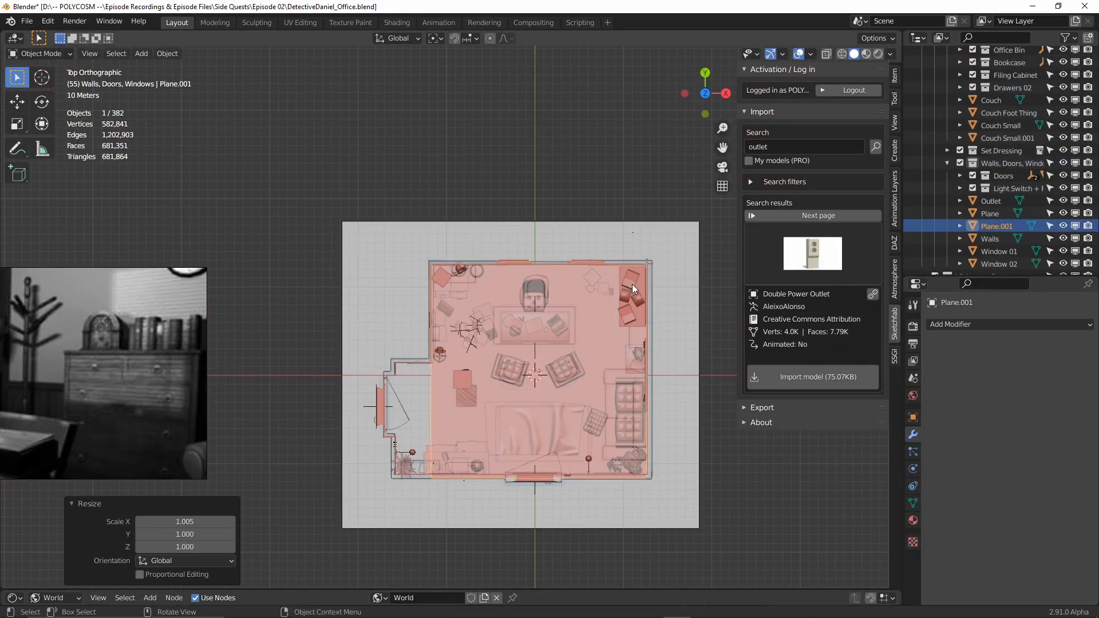
key("s")
key("y")
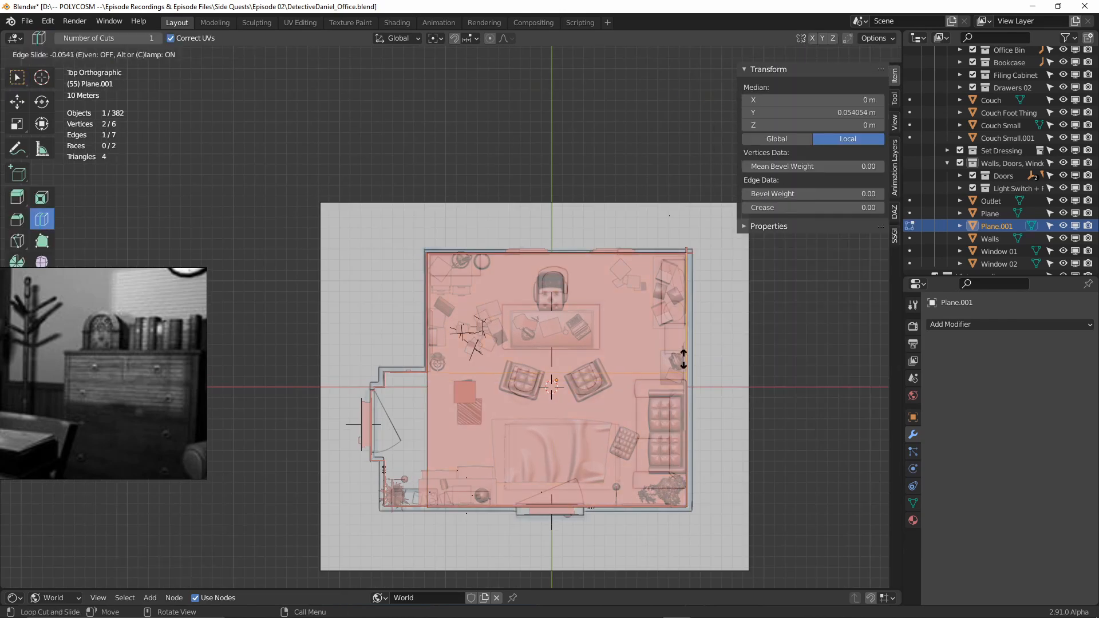
Step: Extrude the floor's entrance-side edge by about 41 m along negative X to cover the entry area
key("e")
key("x")
left_click(41, 204)
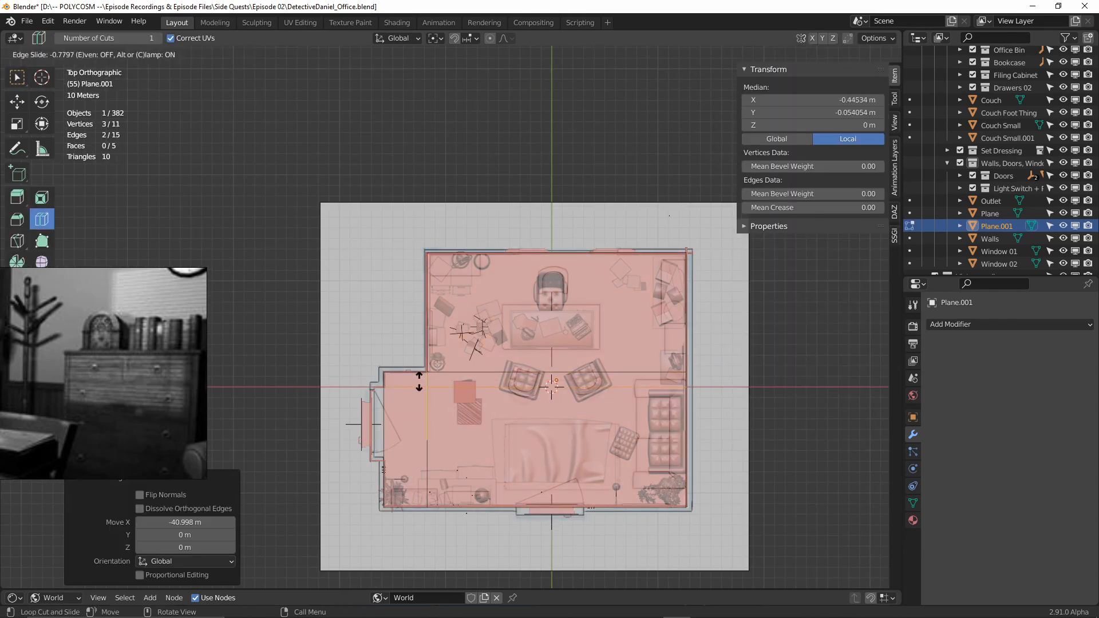
Step: Add loop cuts across the floor at the doorway's two edges and extrude the edge between them about 9.17 m along negative X
left_click_drag(419, 382, 420, 383)
left_click_drag(421, 447, 421, 462)
left_click(17, 77)
left_click(384, 425)
key("e")
key("x")
left_click(374, 425)
scroll(367, 425, "up", 3)
scroll(103, 142, "down", 1)
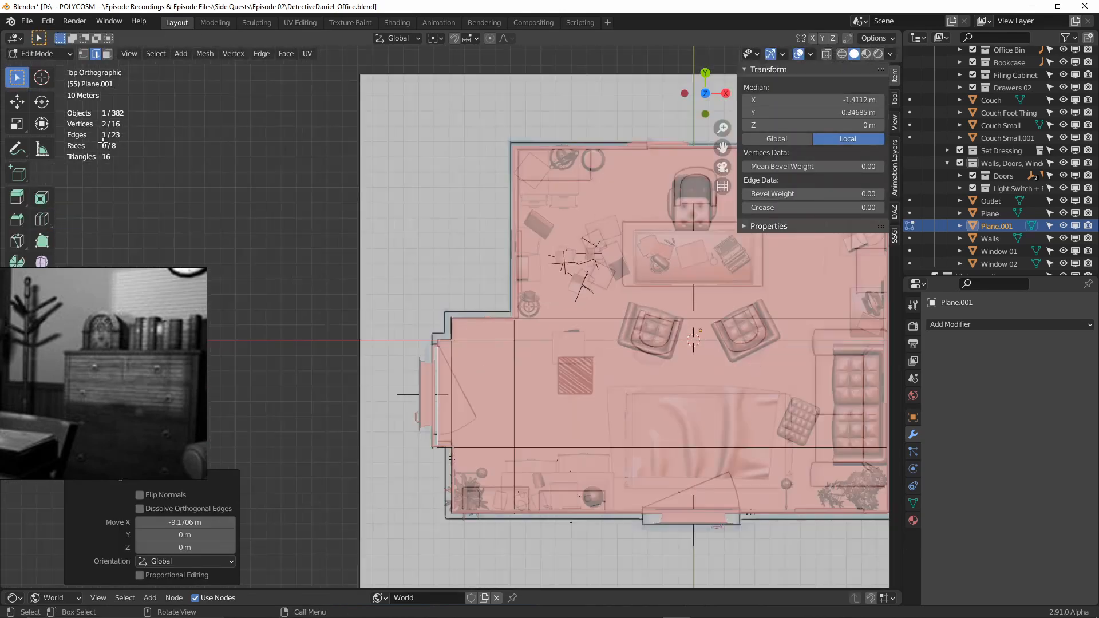
left_click(41, 219)
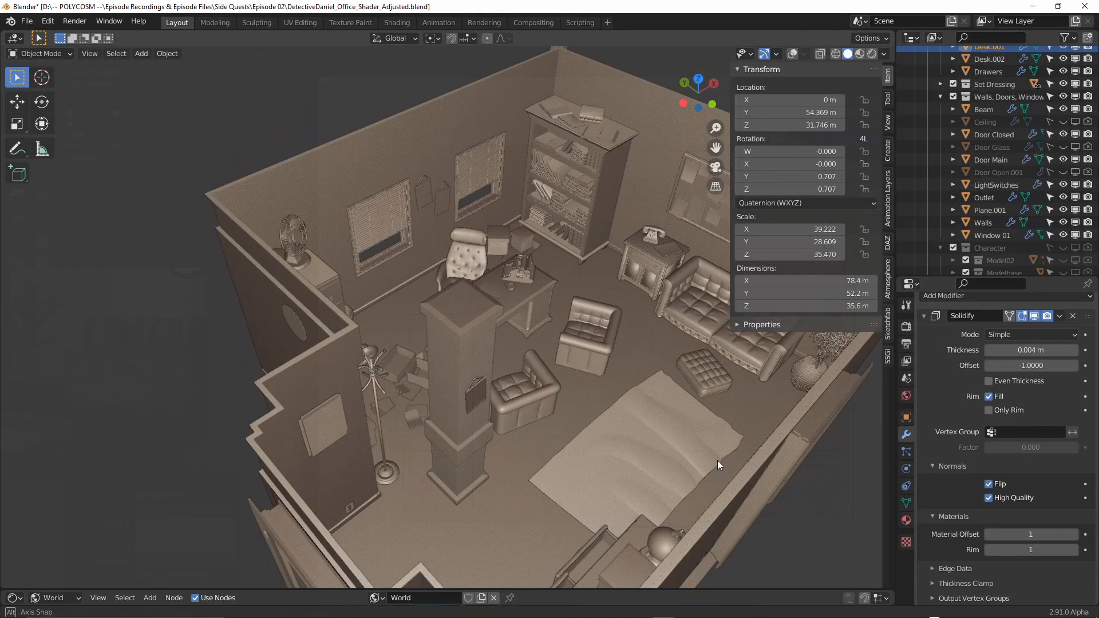
Step: Look over the assembled office and examine the Durink, Geroi and Ink-o-gnito sample heads in the Inkwood shader pack file
mouse_move(717, 461)
middle_mouse_down()
mouse_move(479, 469)
mouse_move(497, 358)
mouse_move(513, 467)
mouse_move(522, 417)
mouse_move(517, 452)
mouse_move(759, 397)
mouse_move(717, 394)
middle_mouse_up()
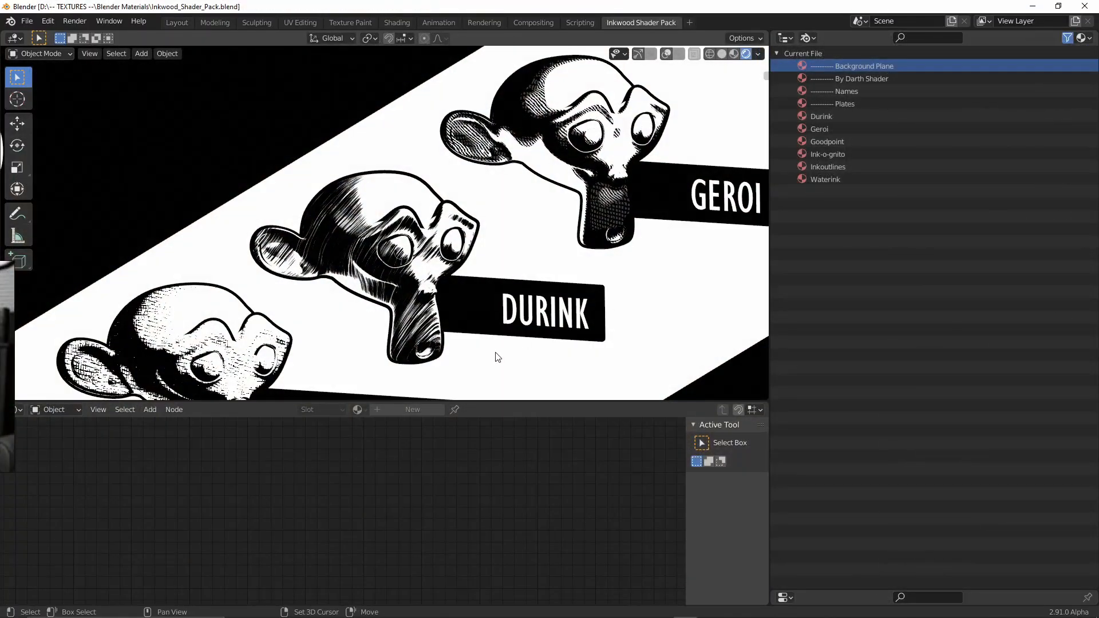
mouse_move(498, 357)
middle_mouse_down("shift")
mouse_move(540, 307)
mouse_move(561, 255)
middle_mouse_up("shift")
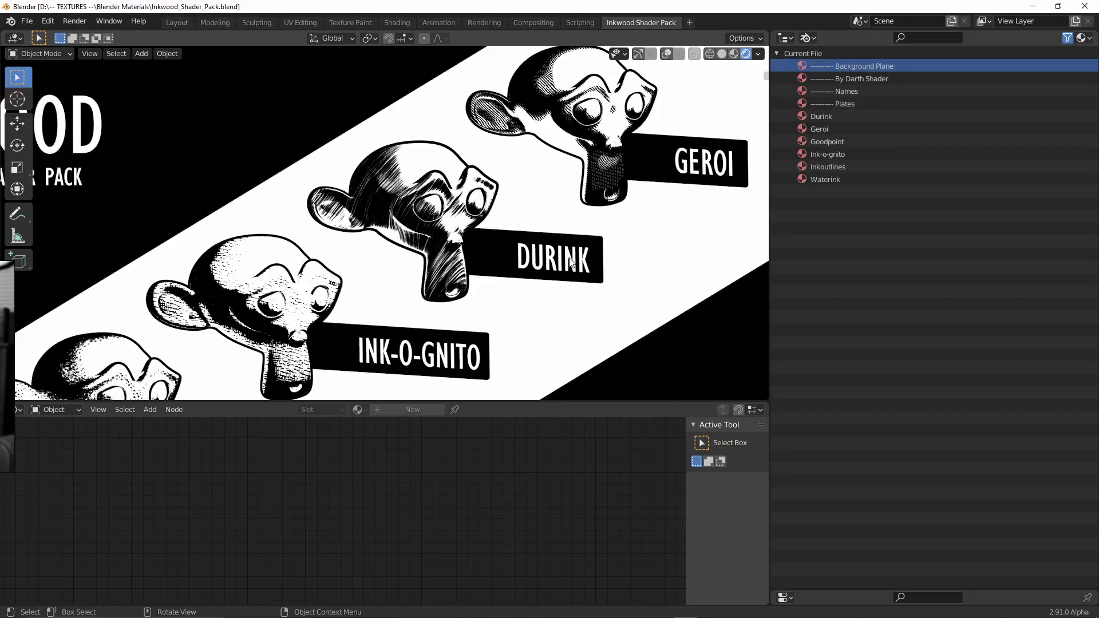
mouse_move(455, 343)
middle_mouse_down("shift")
mouse_move(483, 307)
mouse_move(630, 204)
mouse_move(505, 238)
mouse_move(453, 281)
middle_mouse_up("shift")
middle_click_drag(647, 117, 507, 247, "shift")
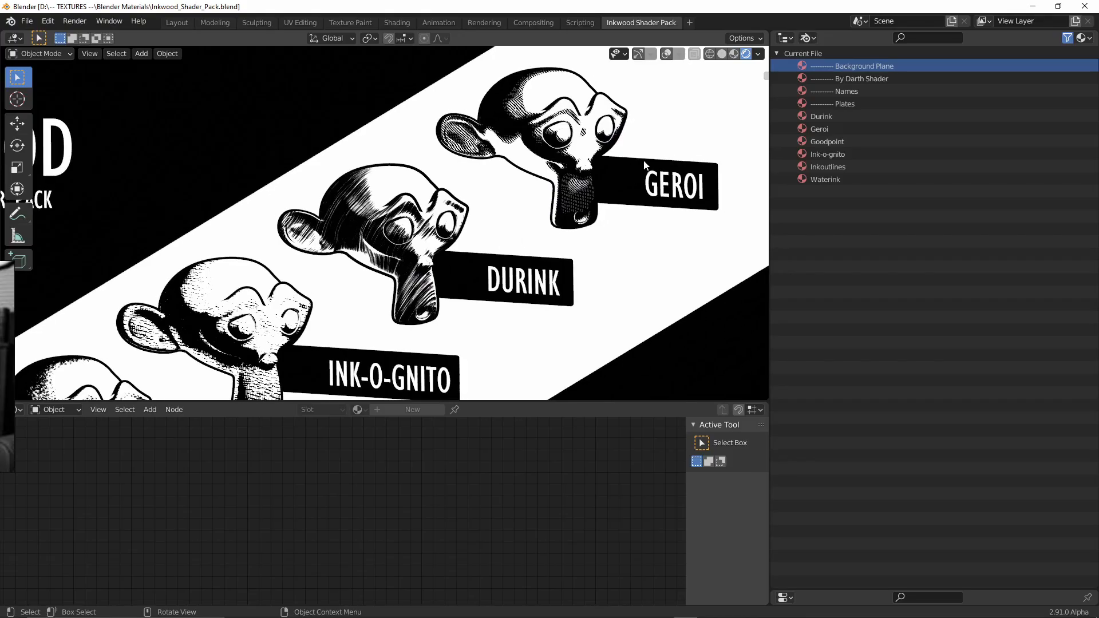
scroll(662, 152, "up", 4)
middle_click_drag(662, 152, 475, 201, "shift")
scroll(483, 275, "up", 3)
scroll(441, 300, "down", 2)
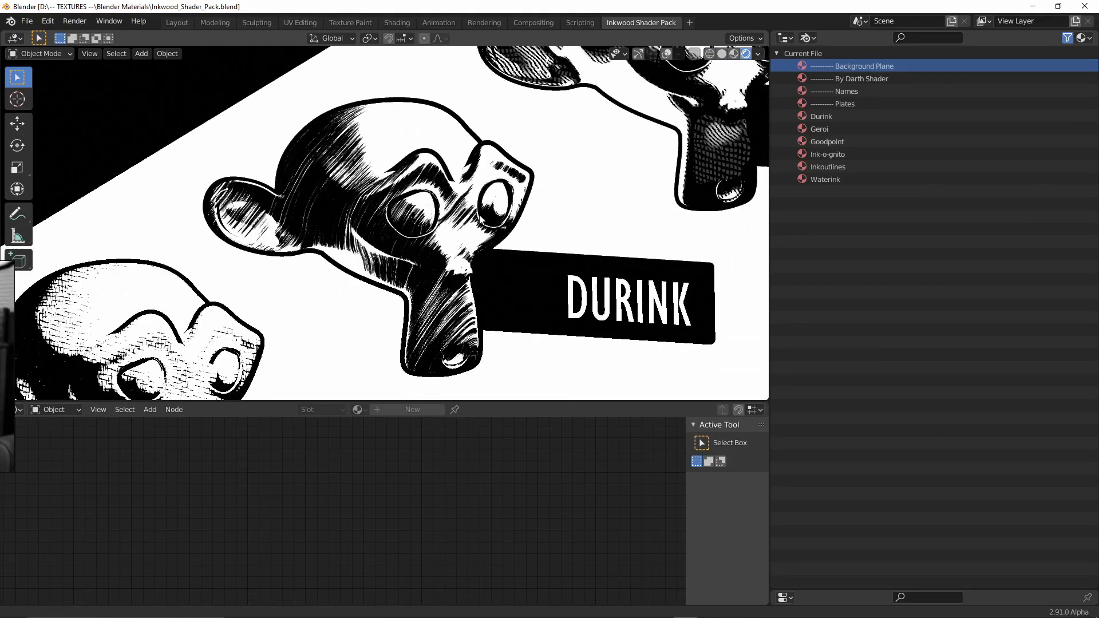
scroll(475, 202, "up", 1)
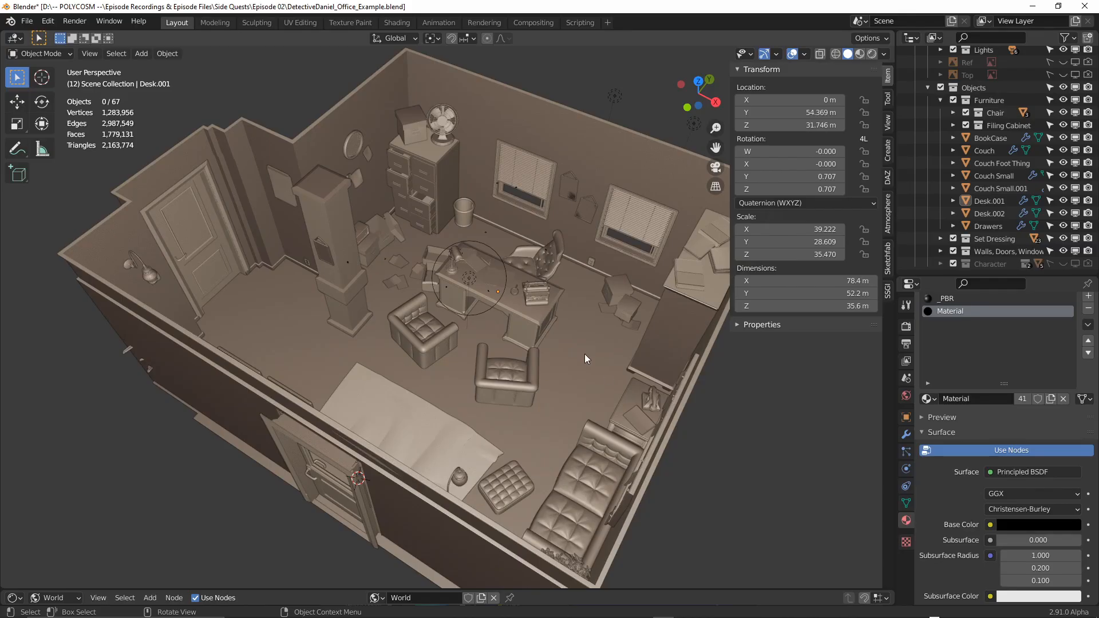
Step: Clear the materials from every object by emptying the active desk's slots and copying that to the selection, and check several objects
key("a")
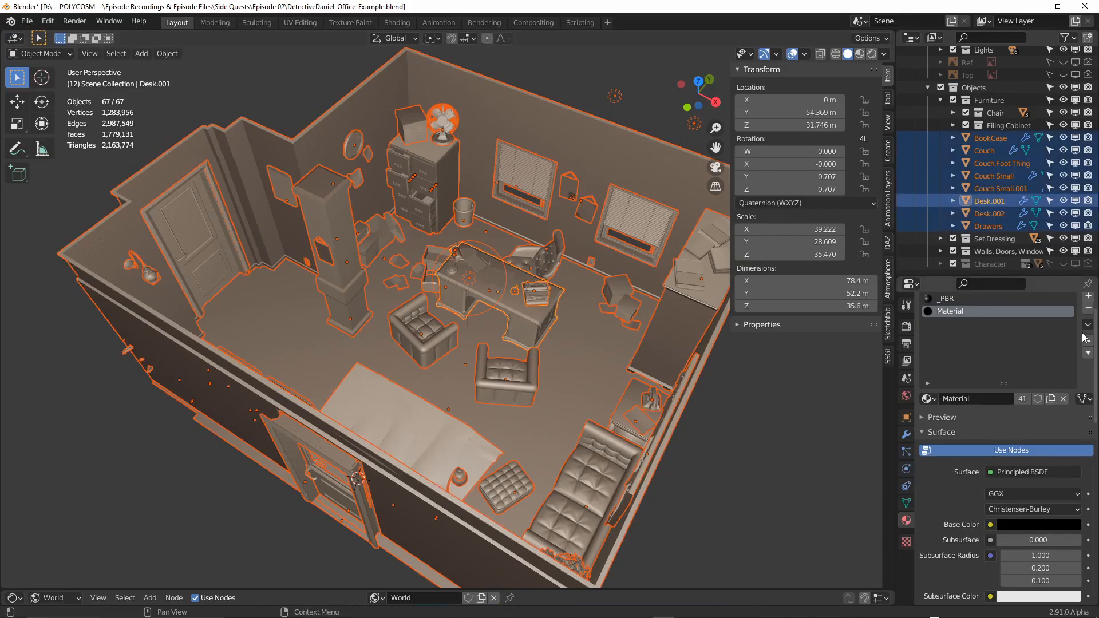
left_click(1088, 309)
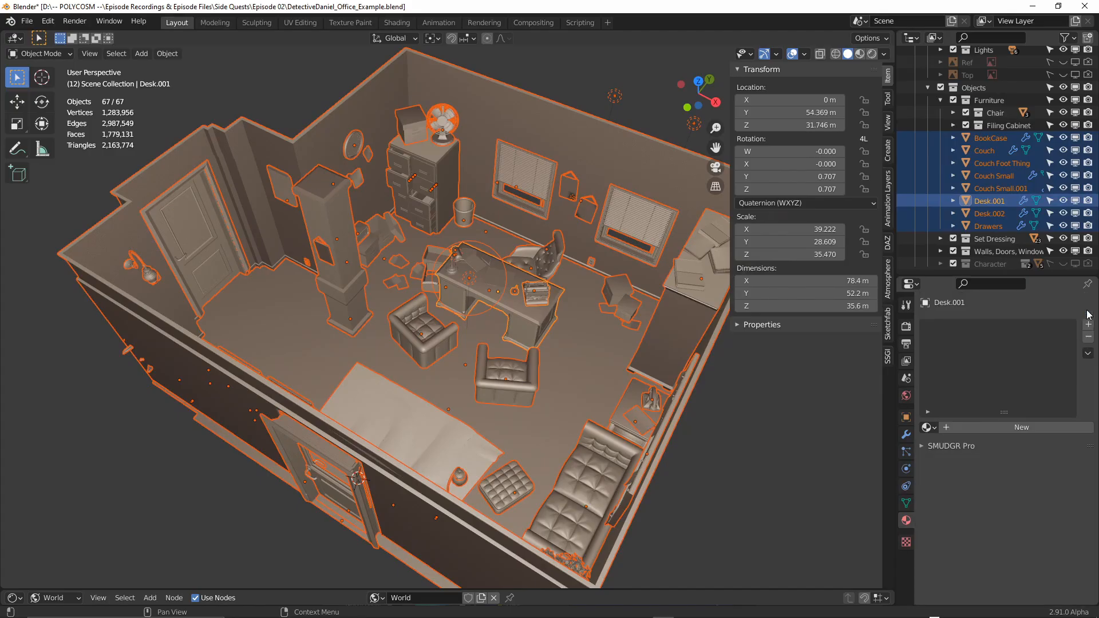
left_click(1088, 354)
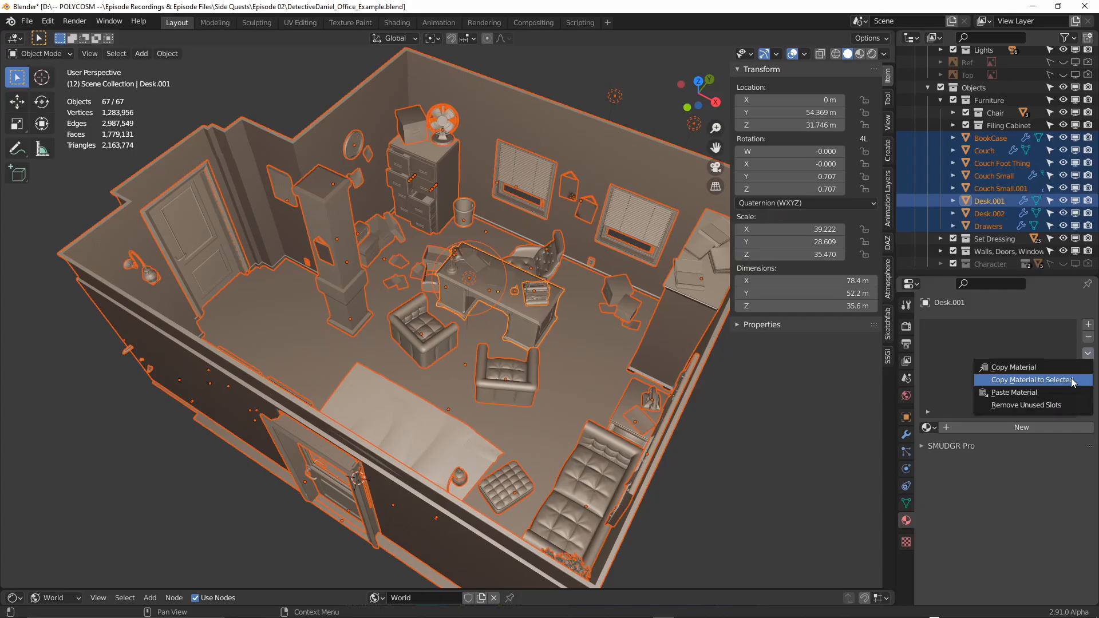
left_click(585, 341)
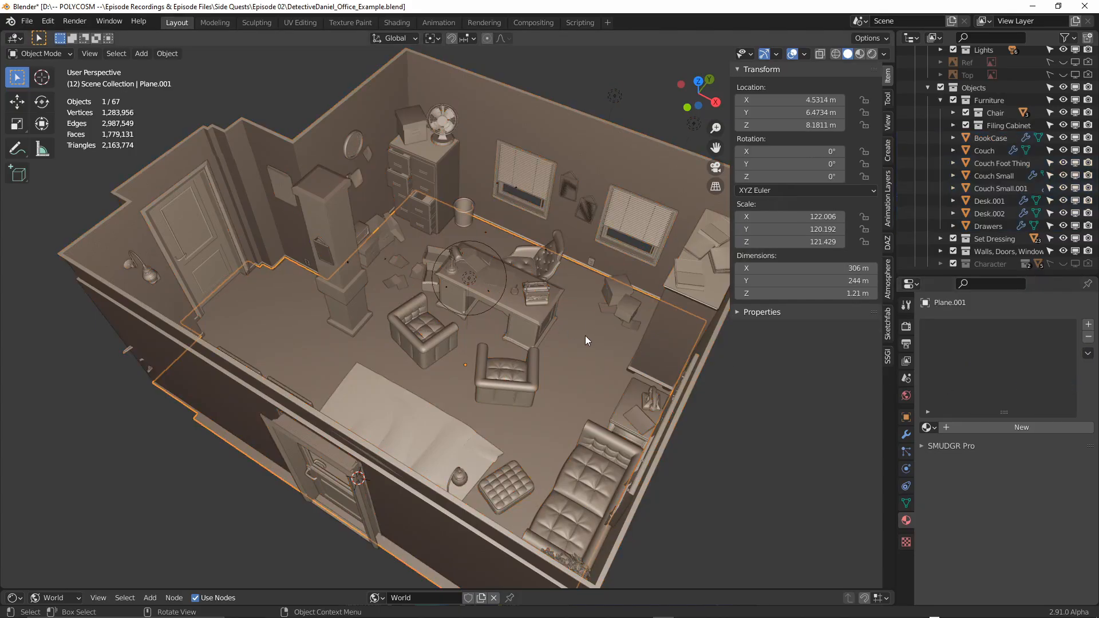
left_click(515, 375)
left_click(431, 339)
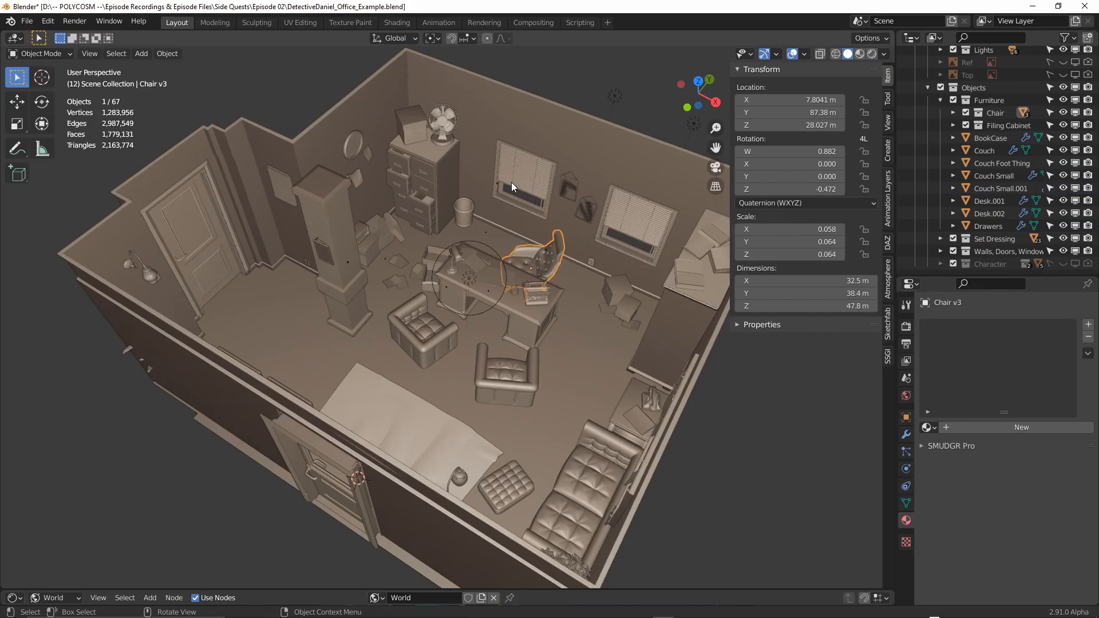
left_click(464, 209)
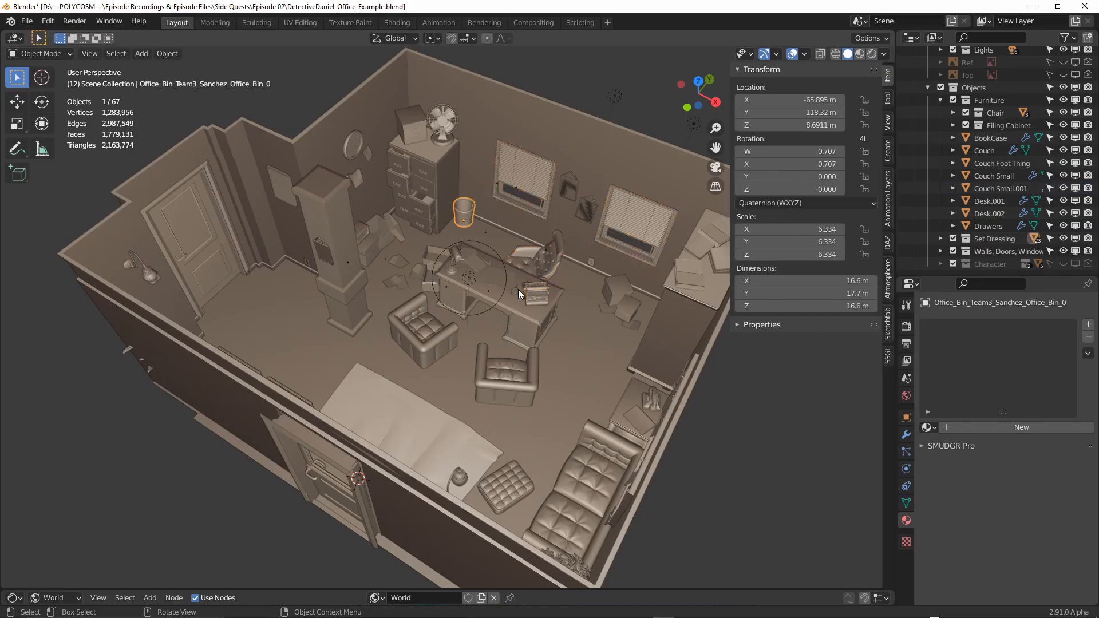
Step: Append the Durink and Inkoutlines materials from Inkwood_Shader_Pack02.blend
left_click(27, 21)
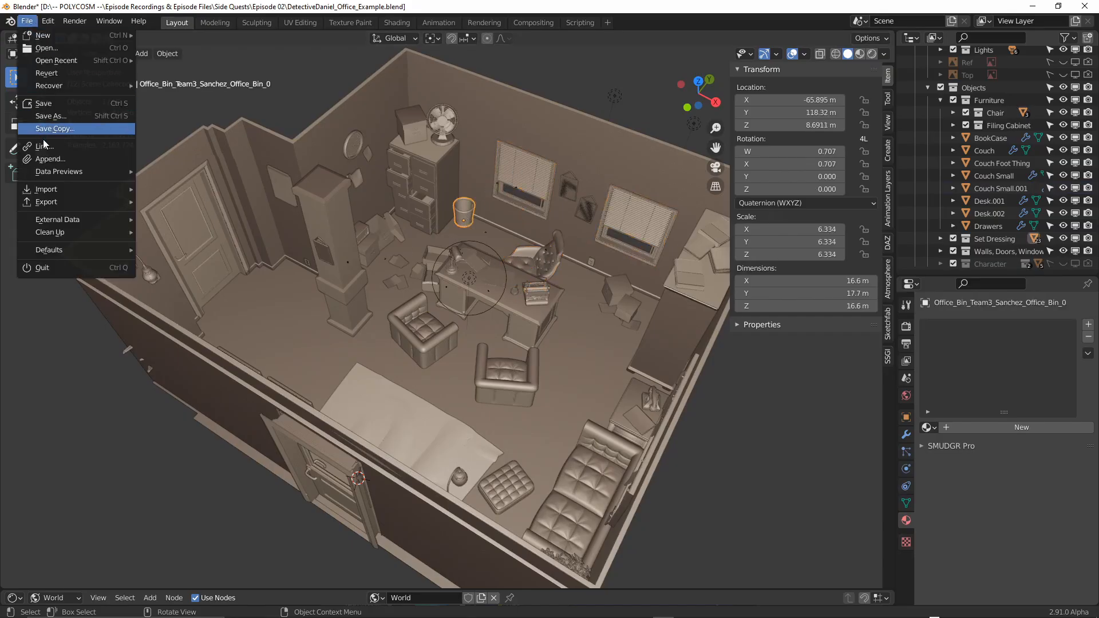
left_click(50, 159)
double_click(453, 342)
left_click(635, 349)
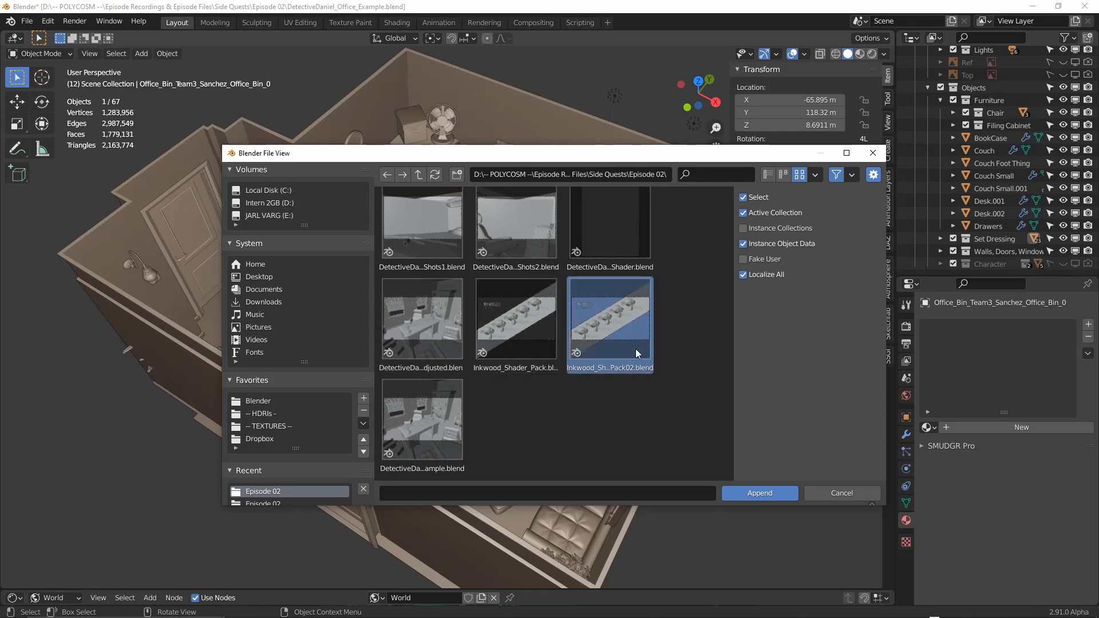
left_click(752, 493)
scroll(458, 332, "down", 2)
double_click(411, 358)
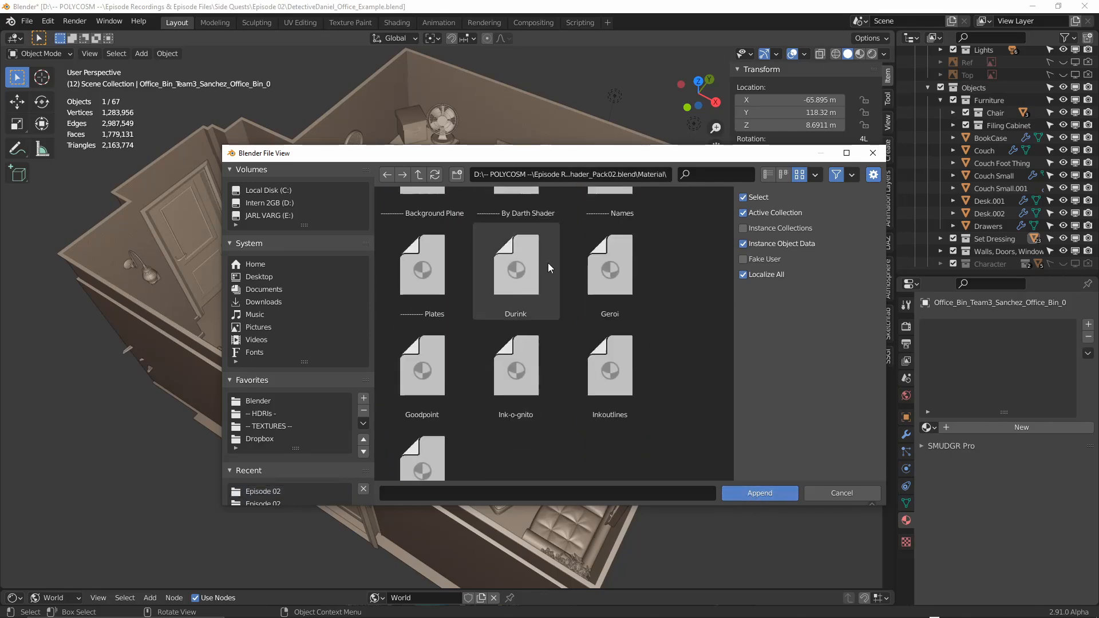
scroll(446, 408, "up", 2)
left_click(526, 335)
scroll(527, 335, "down", 2)
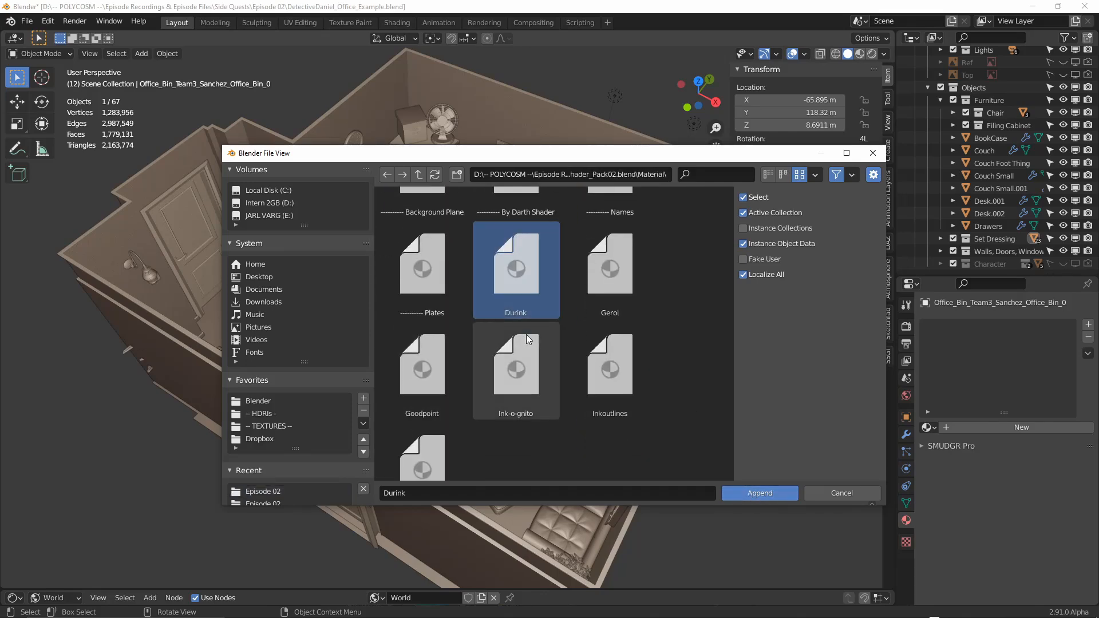
left_click(624, 380, "ctrl")
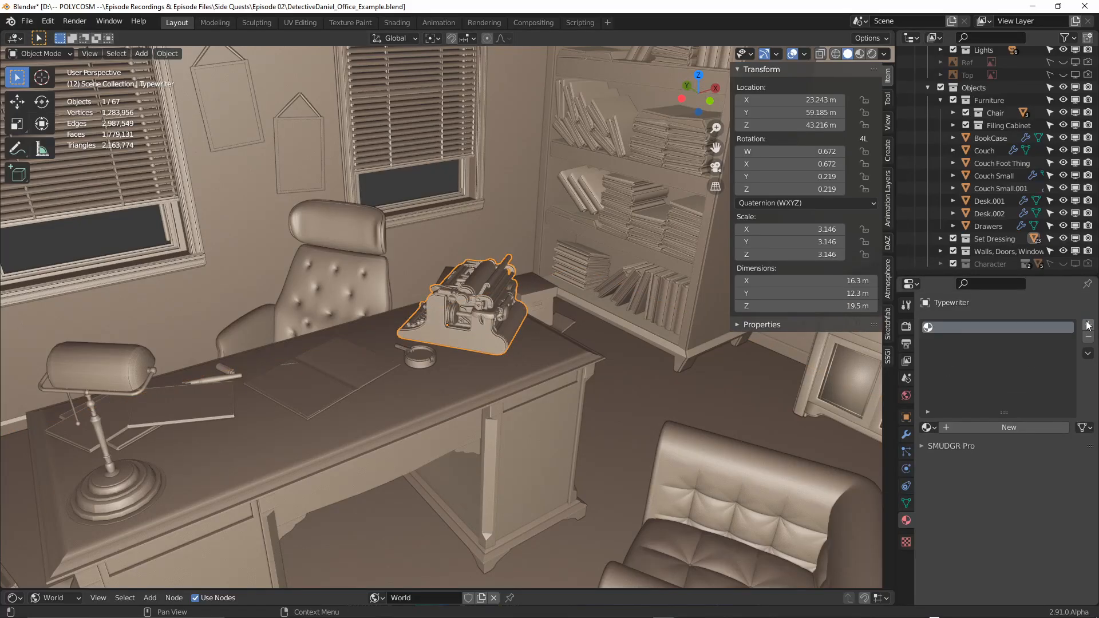
Step: Assign the Durink material to the typewriter and add a second slot with the Inkoutlines material
left_click(929, 428)
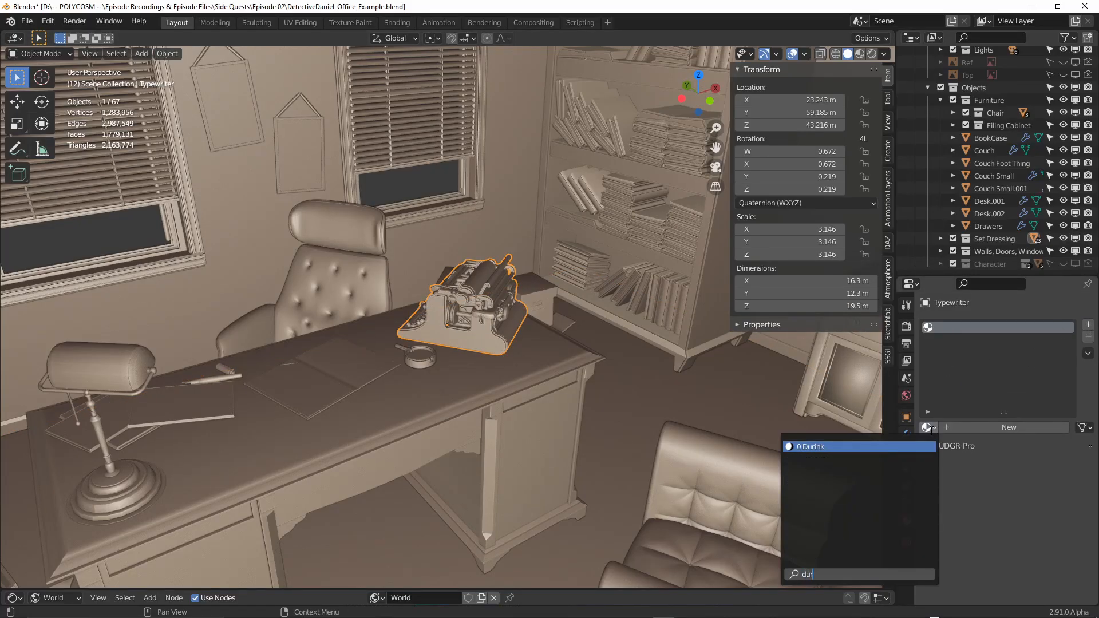
type("dur")
key("Return")
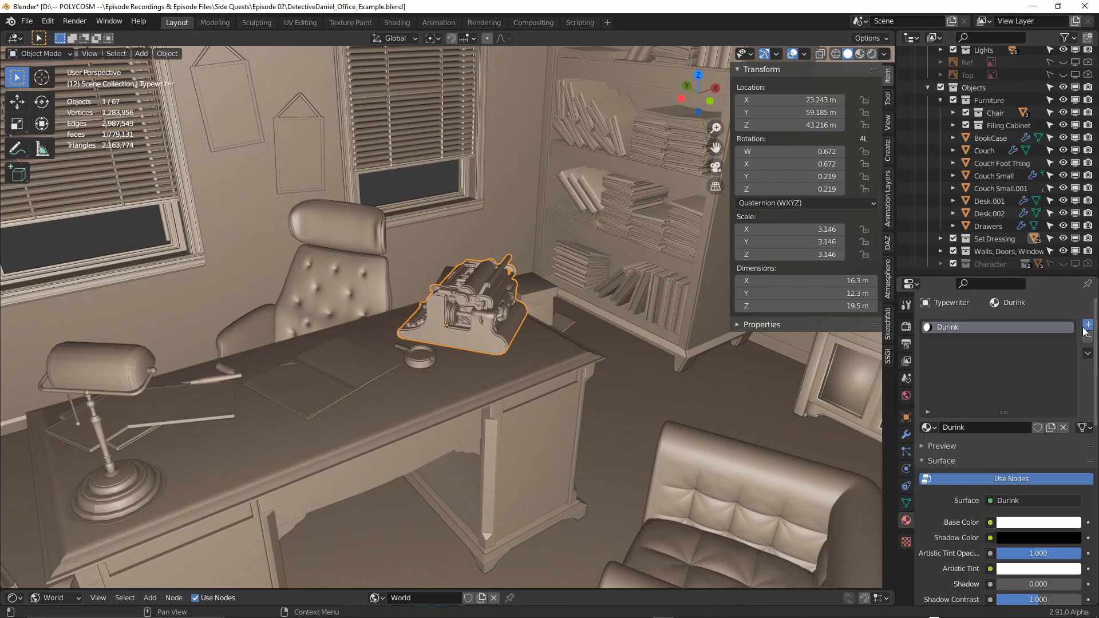
left_click(1087, 326)
left_click(933, 429)
type("ou")
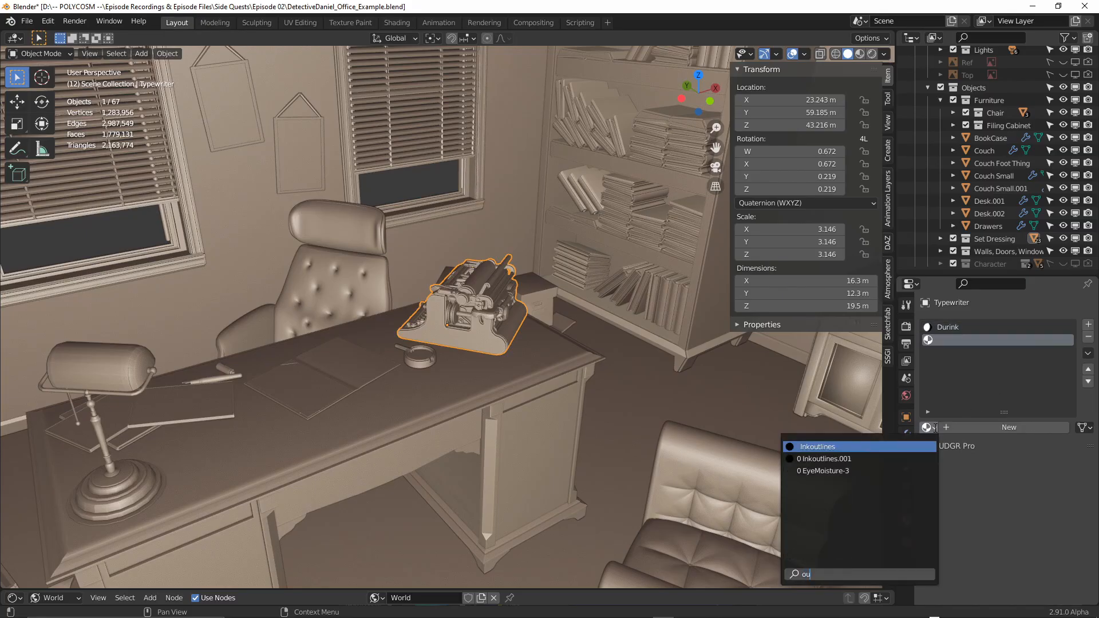
key("Return")
Step: Copy the typewriter's two materials to all objects in the scene and display the office in rendered shading
key("a")
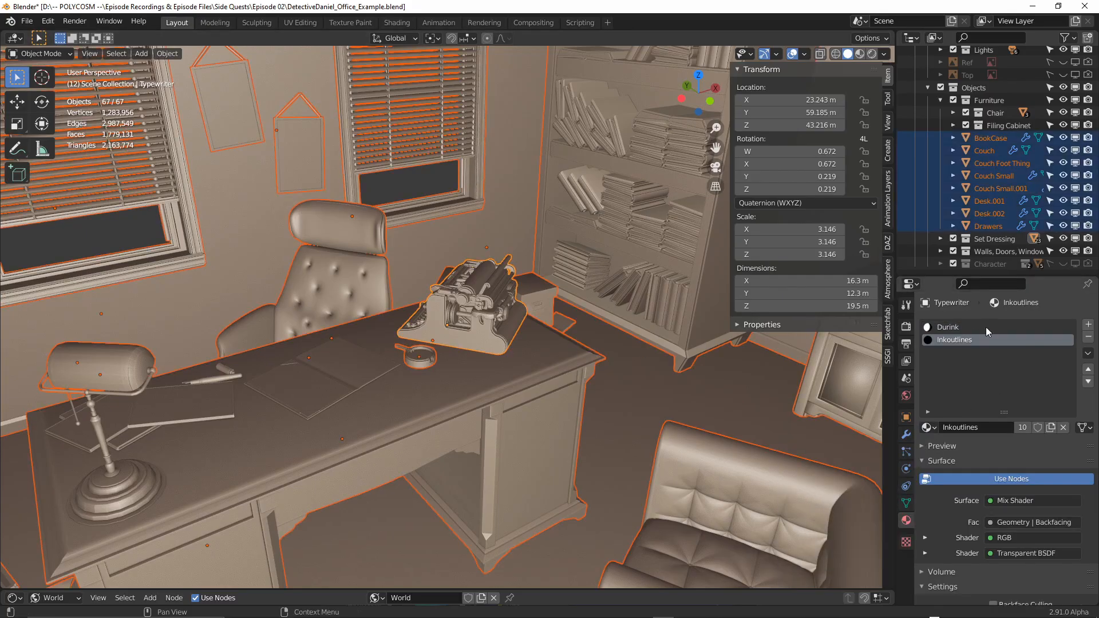
left_click(1089, 355)
left_click(1036, 380)
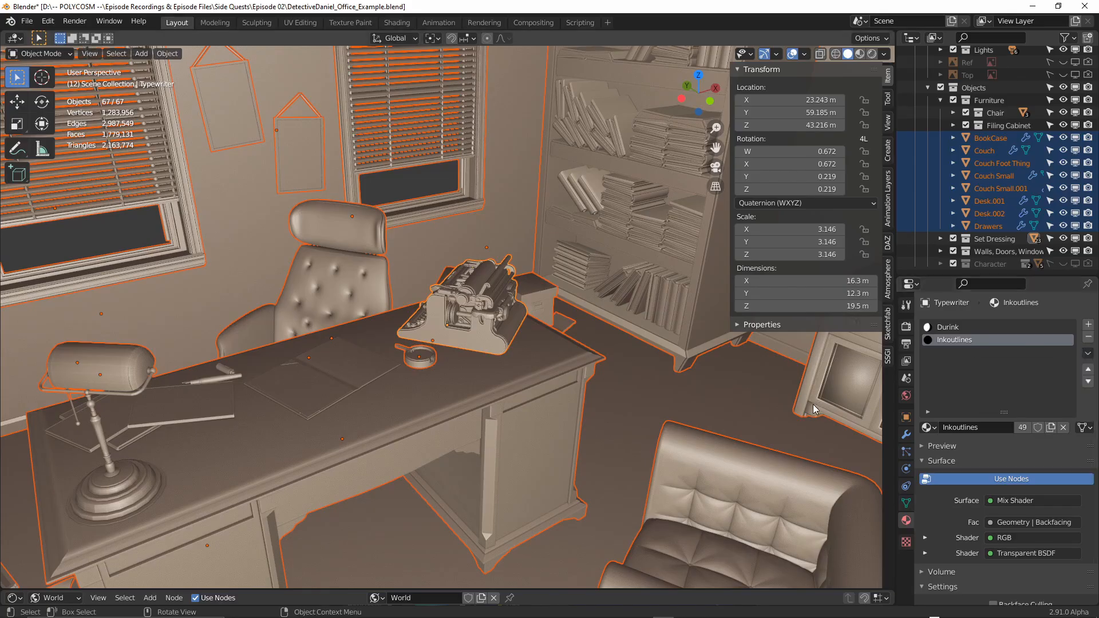
left_click(872, 54)
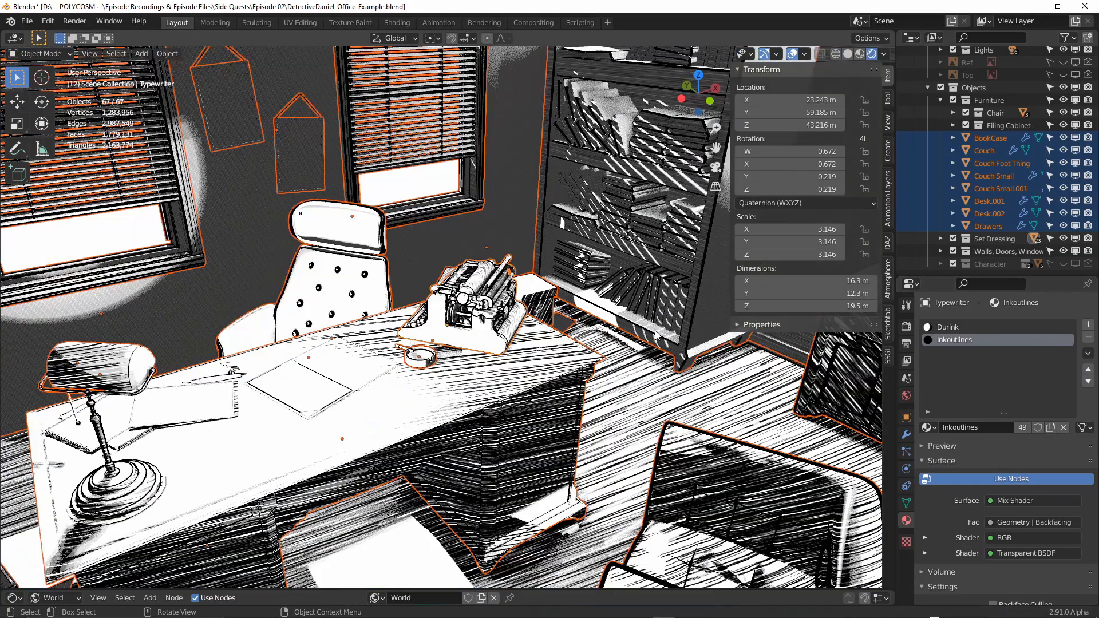
middle_click_drag(657, 335, 678, 356)
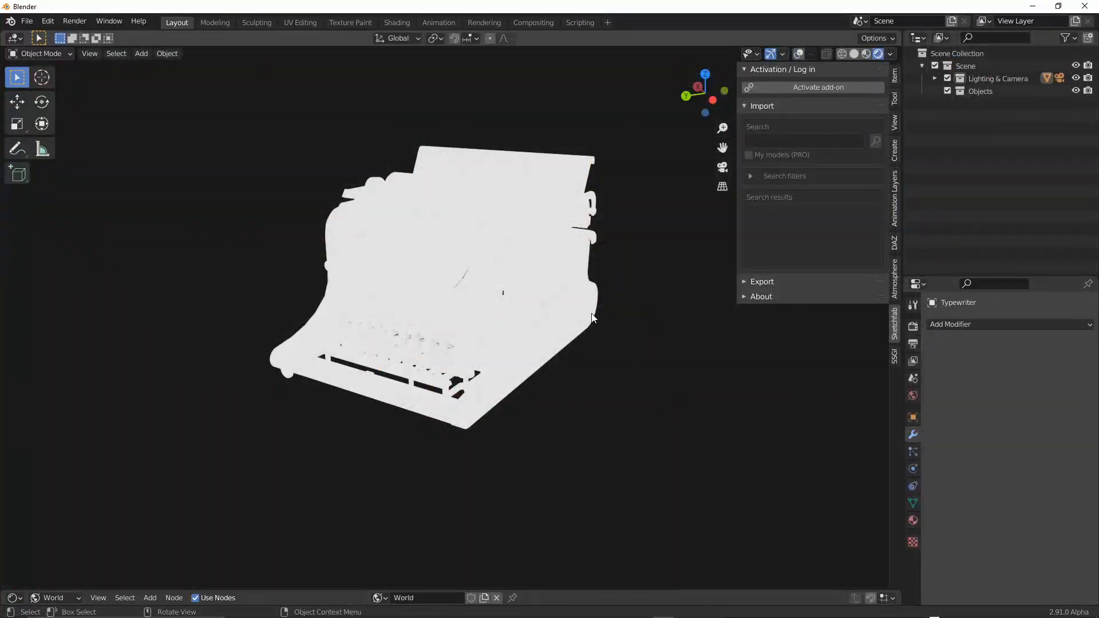
Step: Add a Solidify modifier to the typewriter and turn on flipped normals
left_click(950, 321)
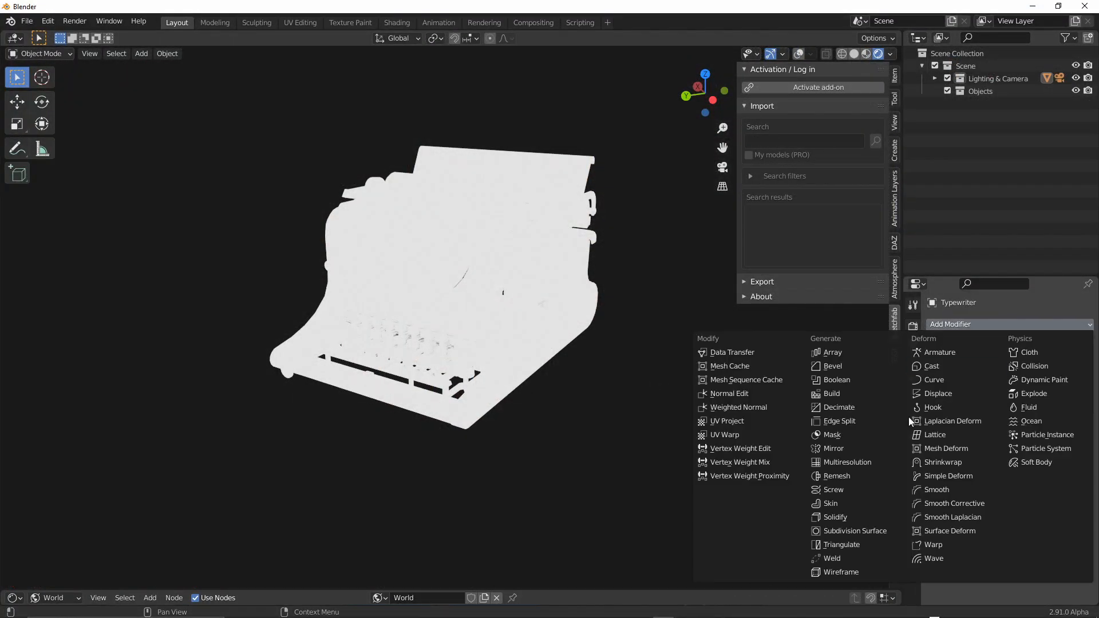
left_click(854, 519)
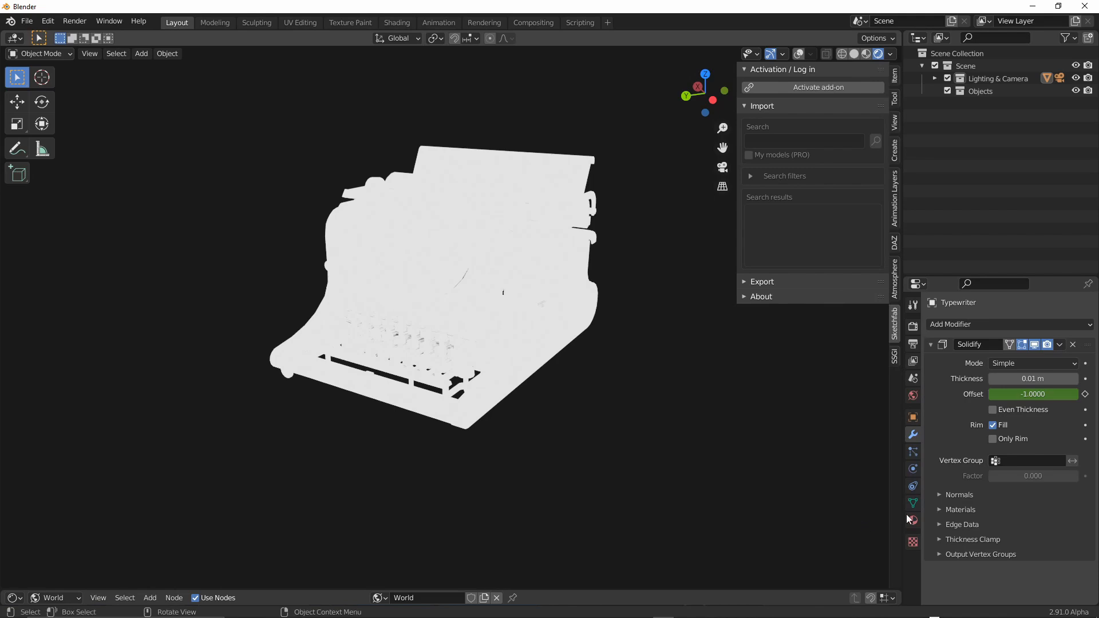
left_click(967, 496)
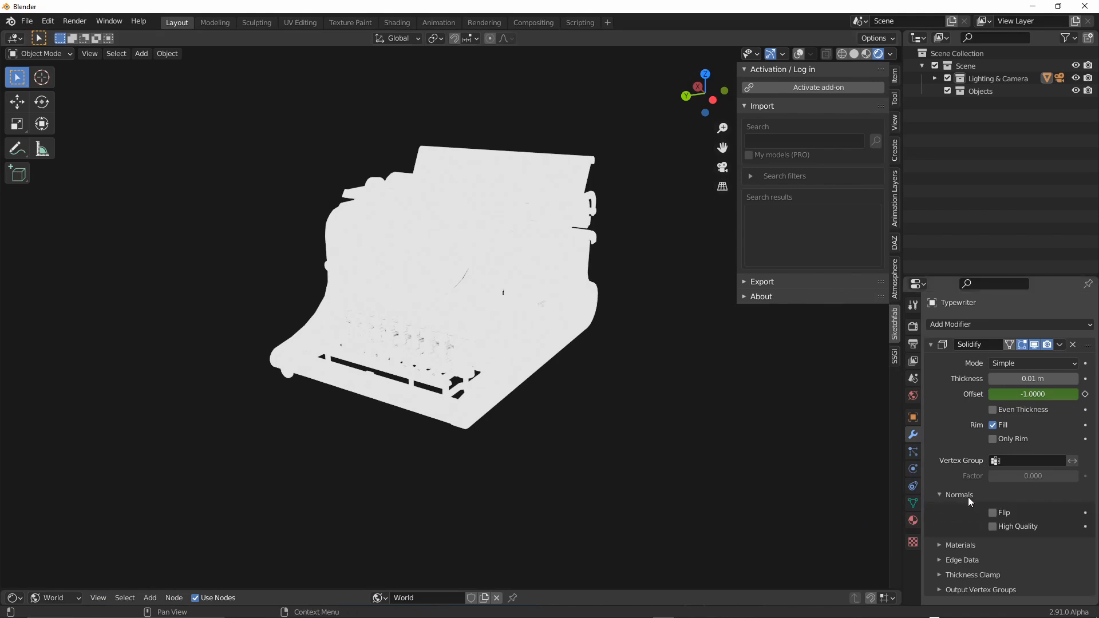
Step: Set the Solidify modifier's material offset and rim to 1 and its thickness to -0.04 m for the typewriter's ink outline
left_click(961, 546)
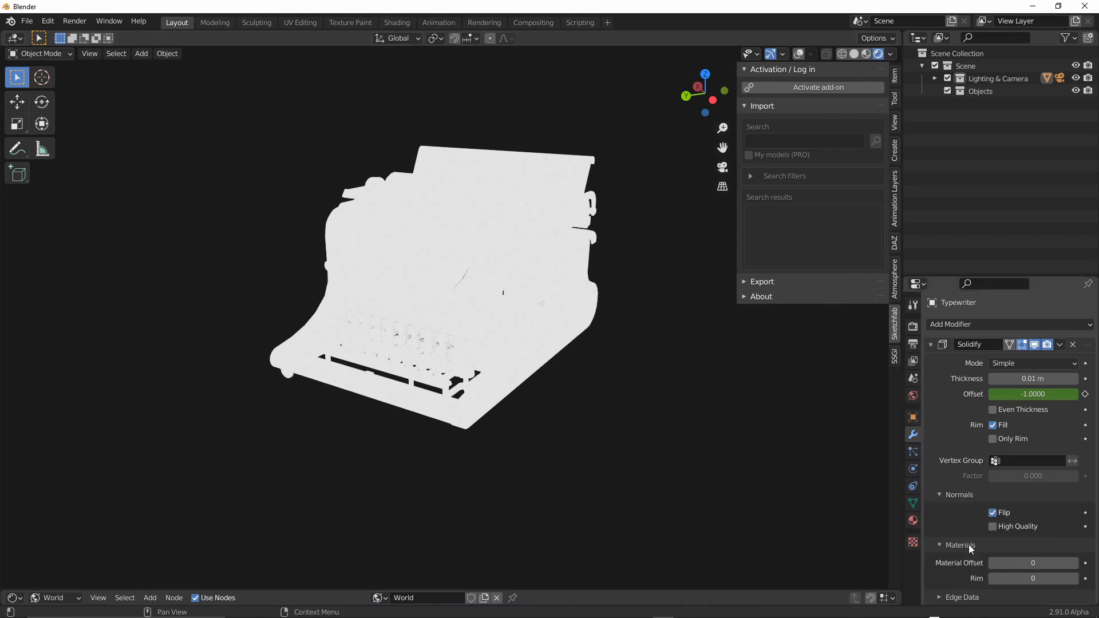
scroll(968, 544, "down", 2)
left_click(1028, 534)
type("1")
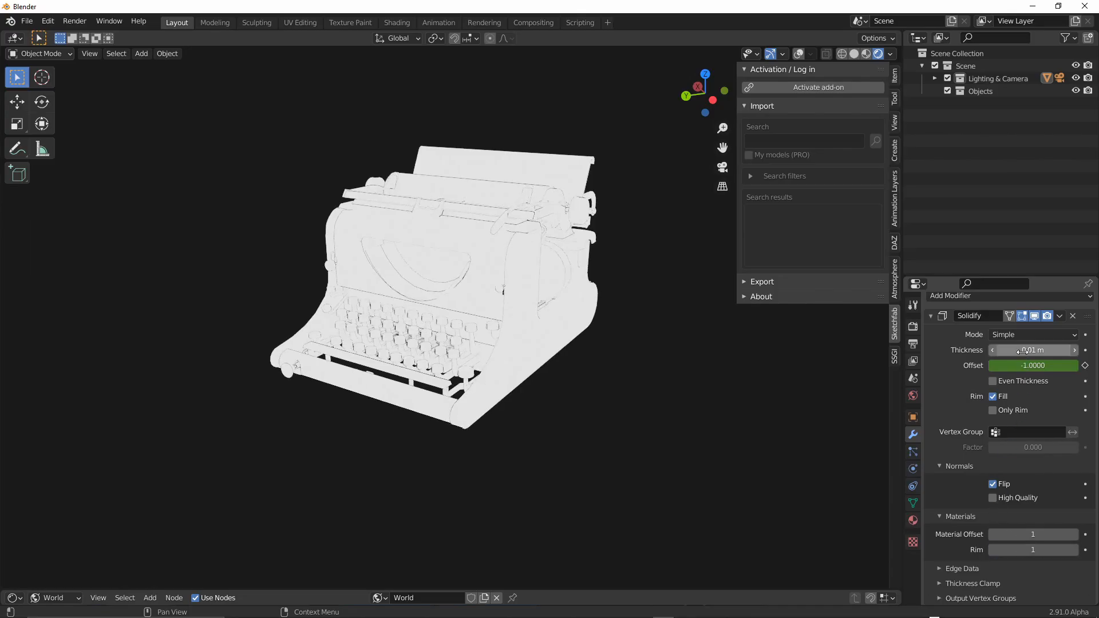
mouse_move(1034, 350)
left_mouse_down()
mouse_move(999, 350)
mouse_move(1037, 350)
mouse_move(1012, 350)
left_mouse_up()
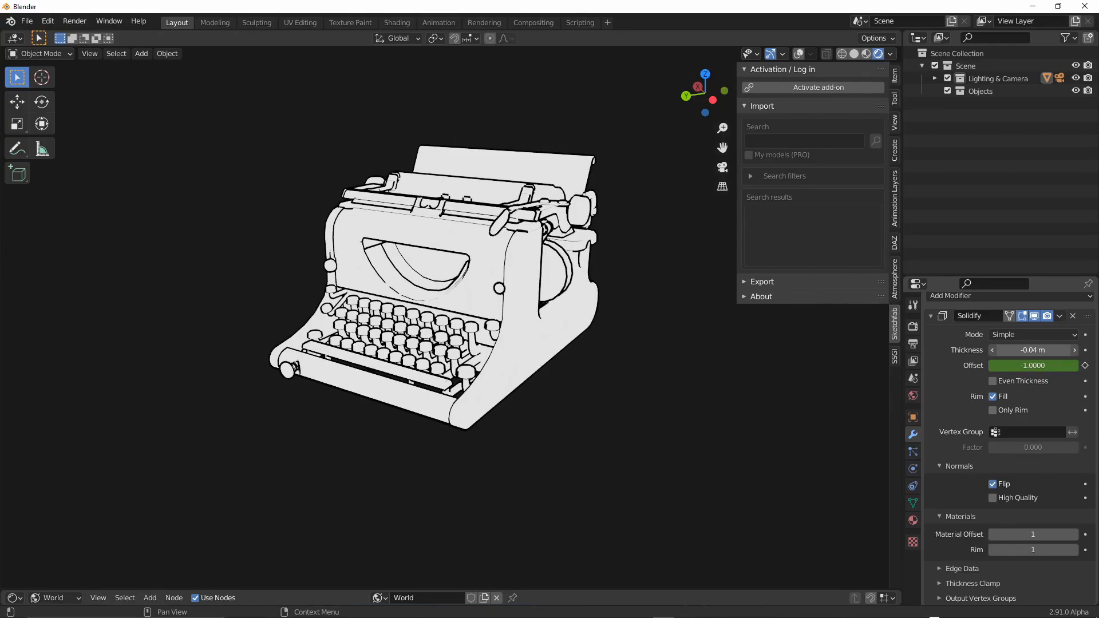
middle_click_drag(595, 359, 553, 352)
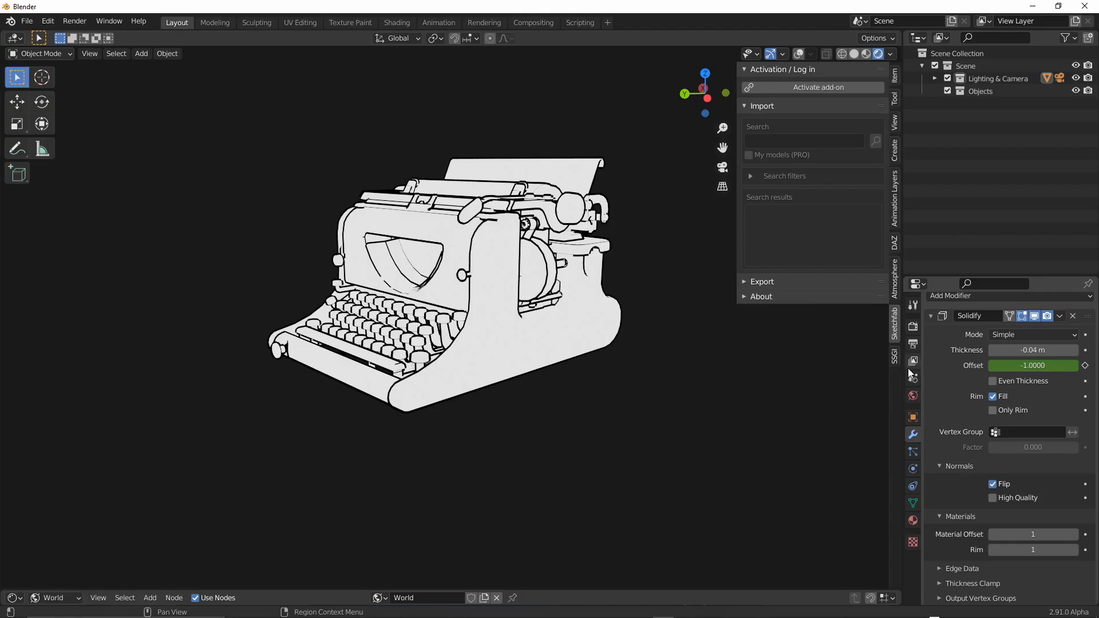
Step: Set the scene's color management to the Standard view transform with the look set to None
left_click(913, 328)
scroll(1020, 555, "down", 15)
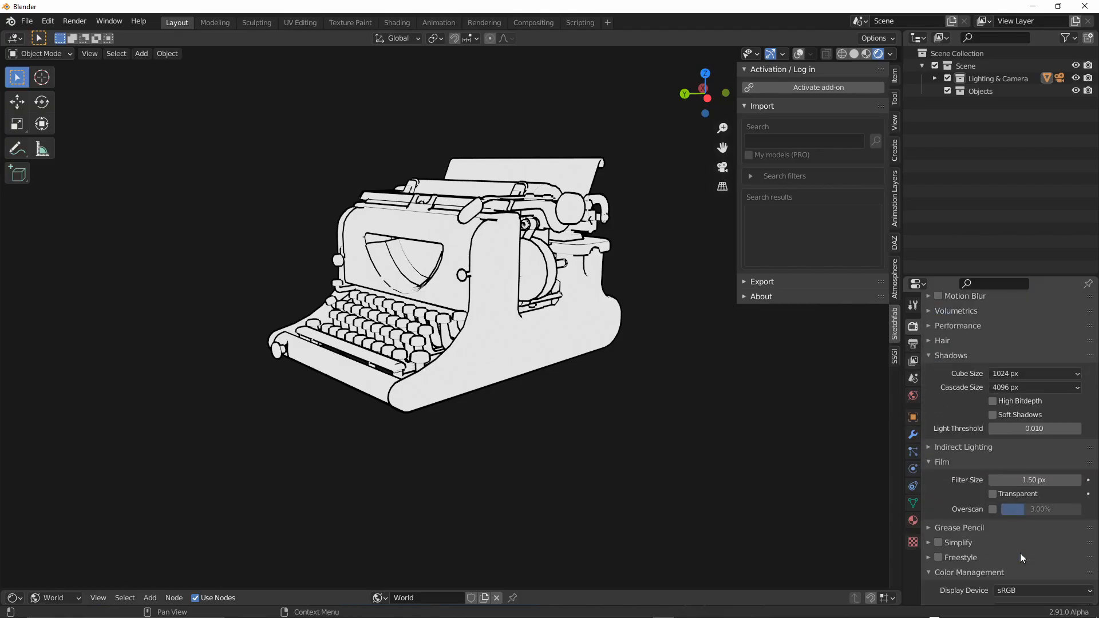
left_click(1013, 522)
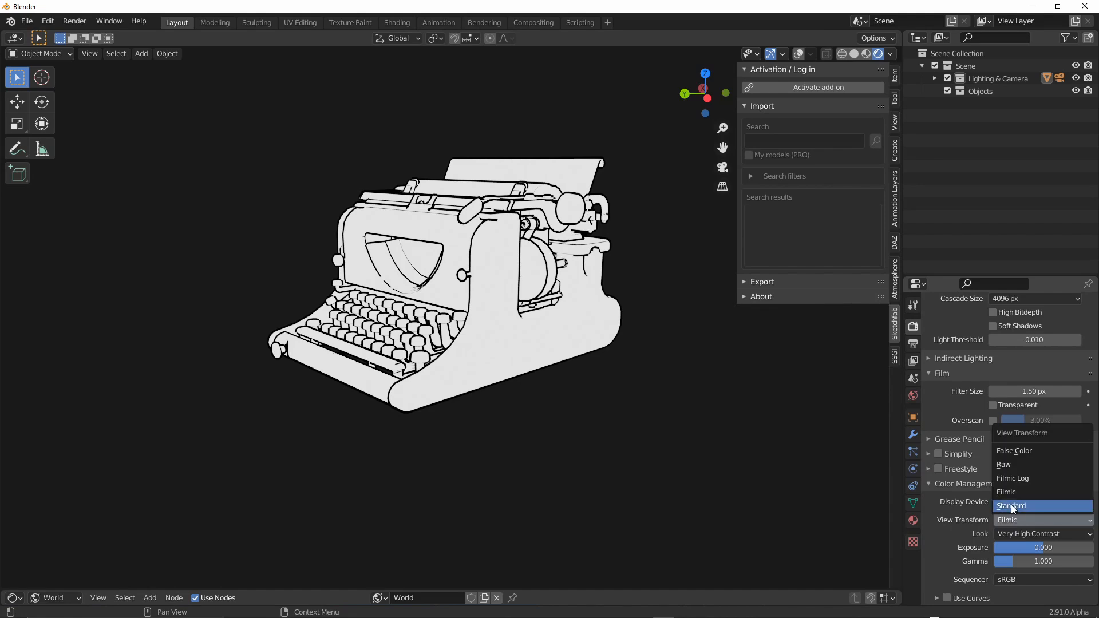
left_click(1012, 504)
left_click(1018, 533)
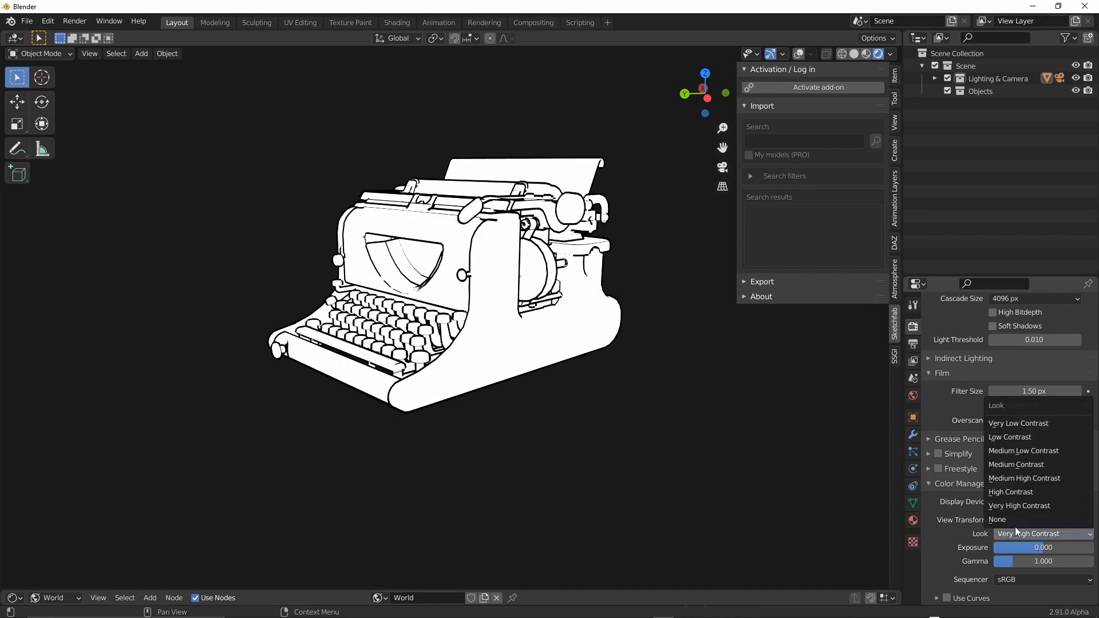
left_click(1014, 519)
Step: Set the Bright value of the world's Bright/Contrast node to 0.480 to bring out the typewriter's ink lines
middle_click_drag(531, 345, 595, 346)
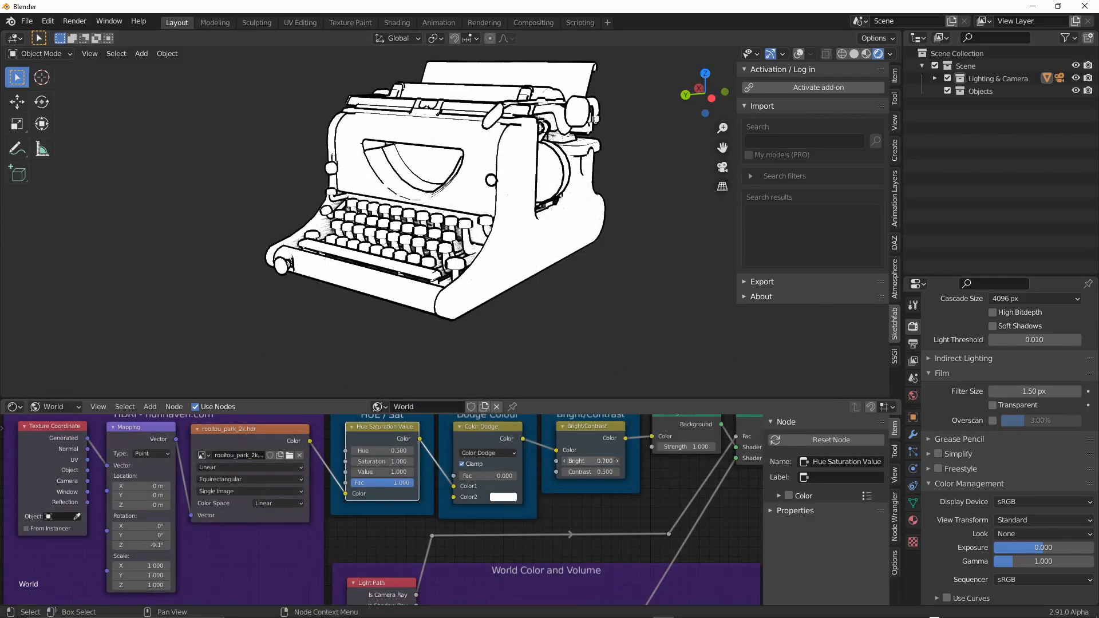
mouse_move(591, 461)
left_mouse_down()
mouse_move(561, 461)
mouse_move(597, 461)
mouse_move(579, 461)
left_mouse_up()
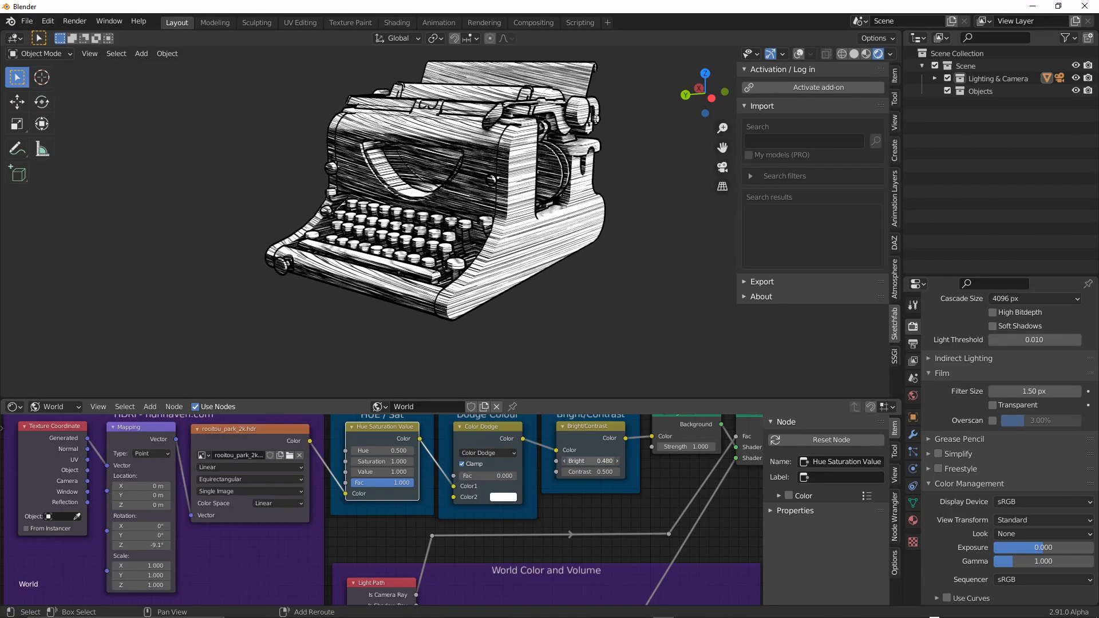
middle_click_drag(549, 258, 682, 286)
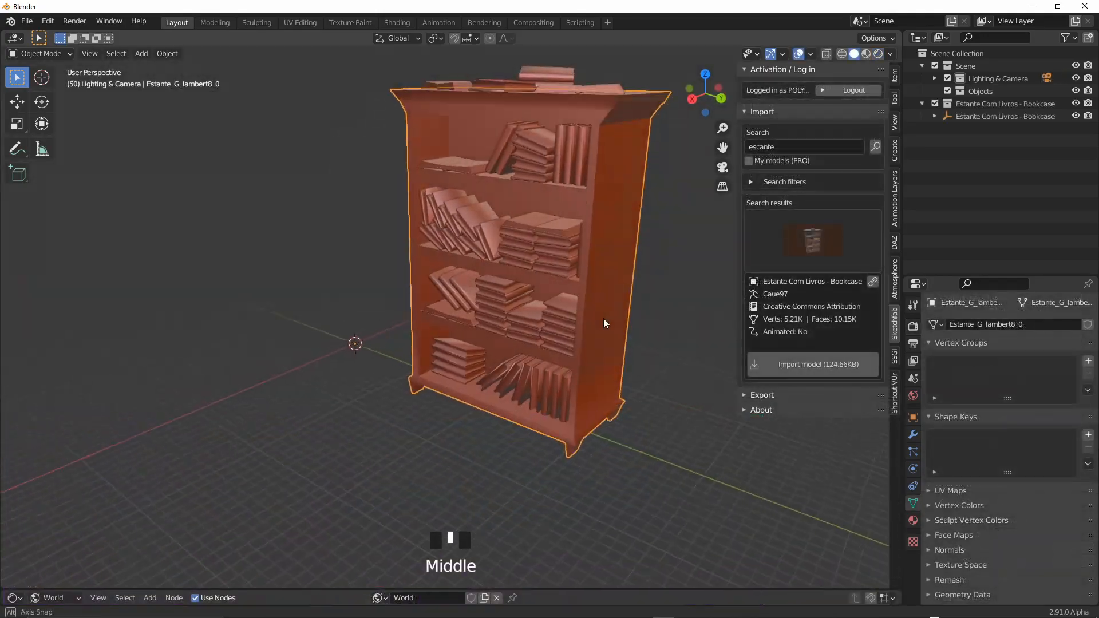
Step: Examine which parts of the imported bookcase are separate objects
mouse_move(604, 319)
middle_mouse_down()
mouse_move(666, 318)
mouse_move(569, 322)
mouse_move(624, 318)
middle_mouse_up()
left_click(573, 214)
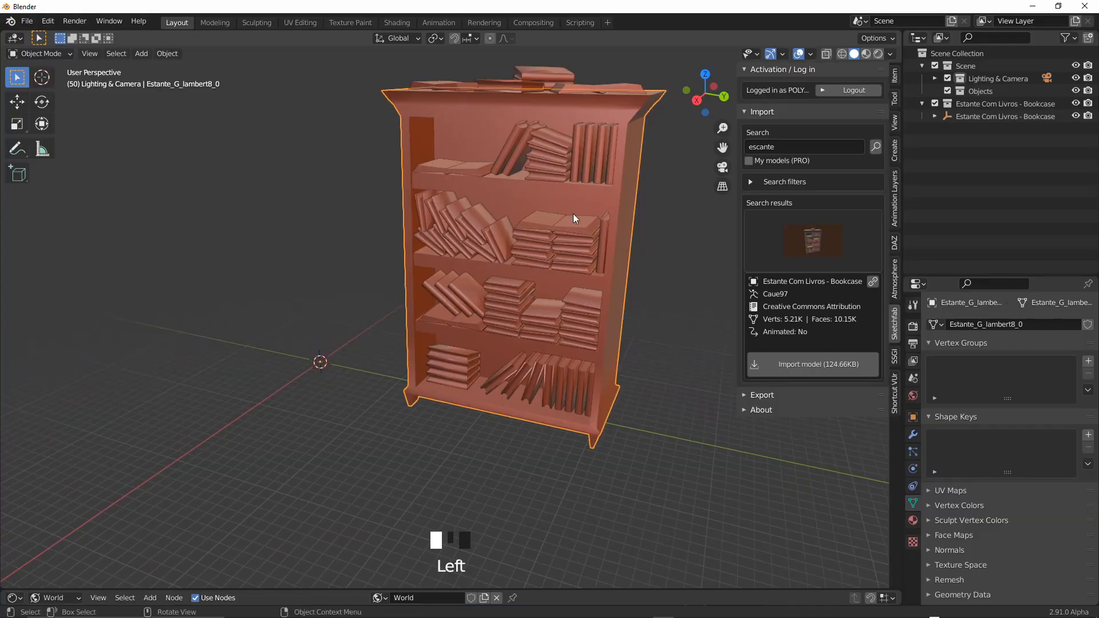
left_click(575, 259)
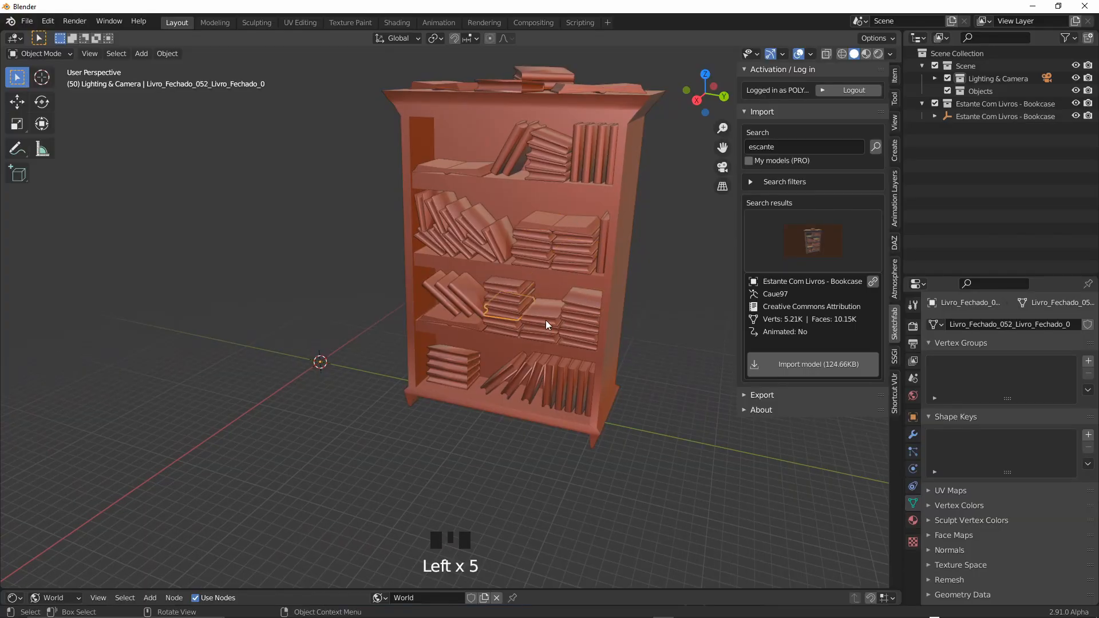
left_click(617, 295)
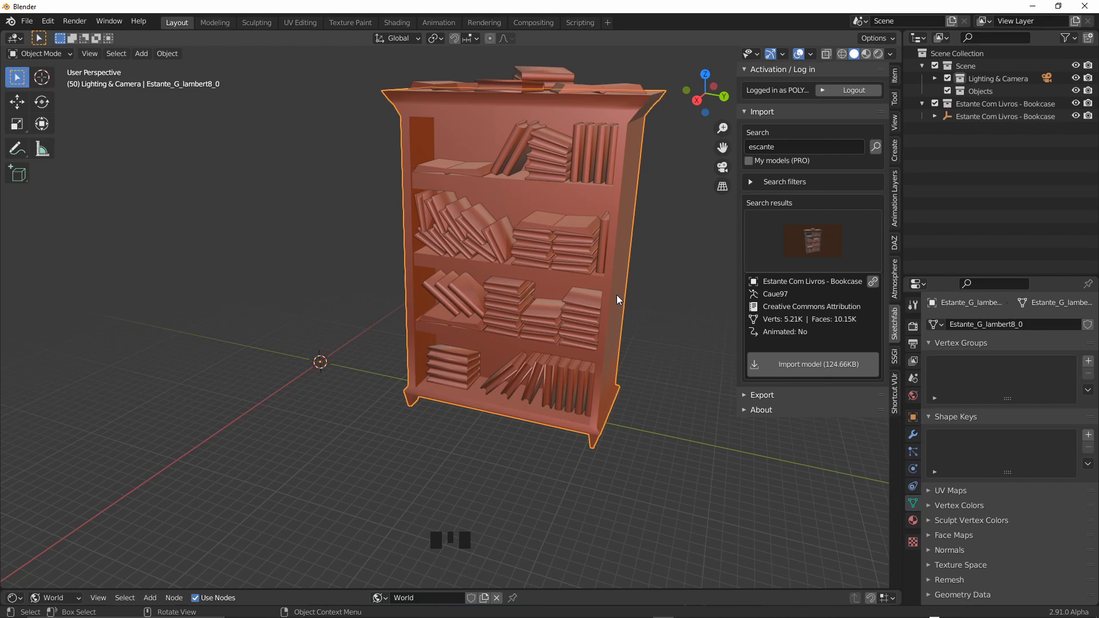
middle_click_drag(613, 295, 592, 295)
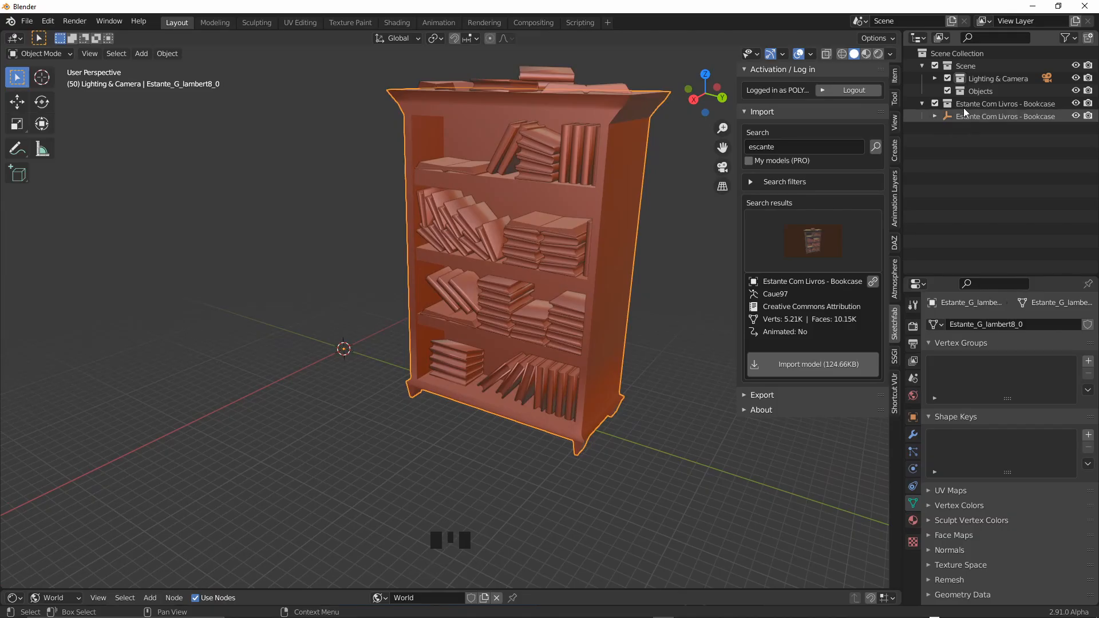
Step: Join the bookcase's entire hierarchy into its frame mesh and clear the parent while keeping the transformation
left_click(934, 116)
left_click(934, 116)
right_click(973, 115)
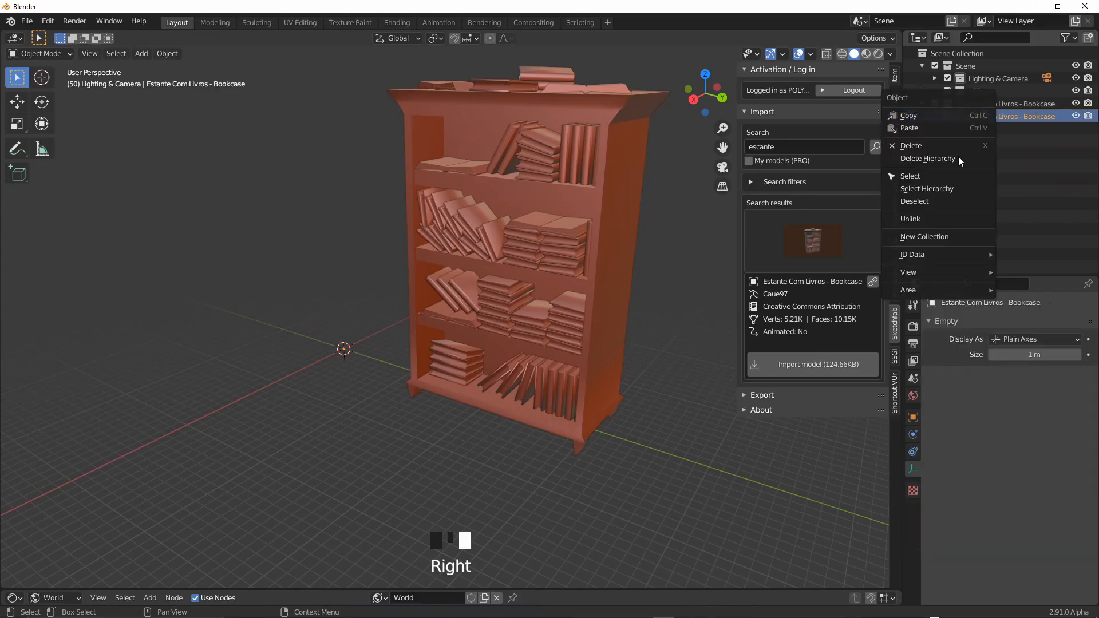
left_click(947, 188)
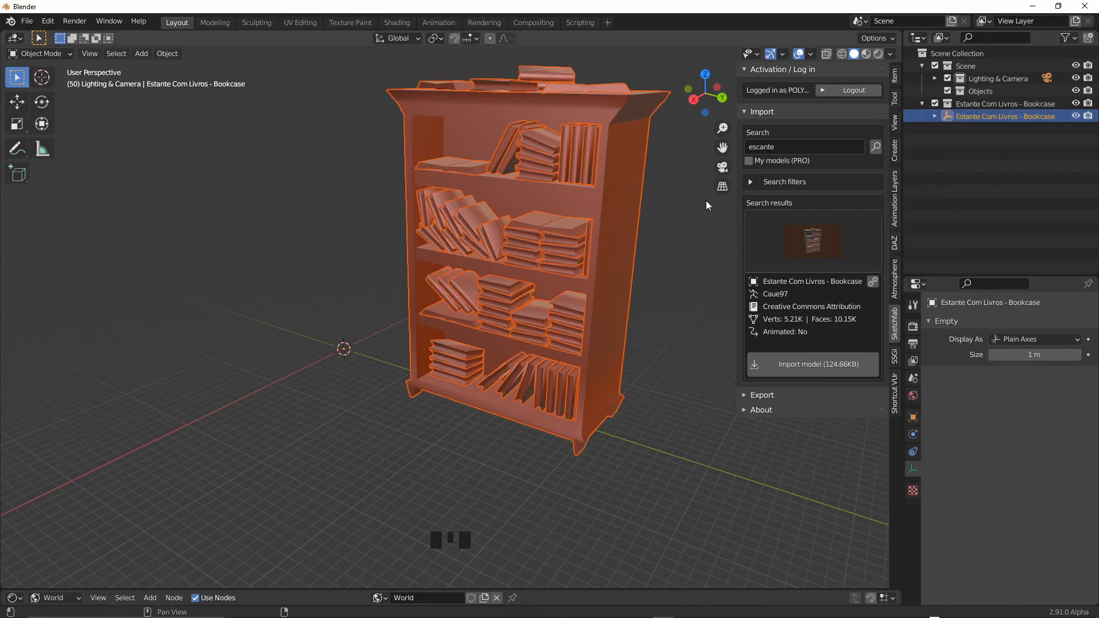
left_click(548, 201, "shift")
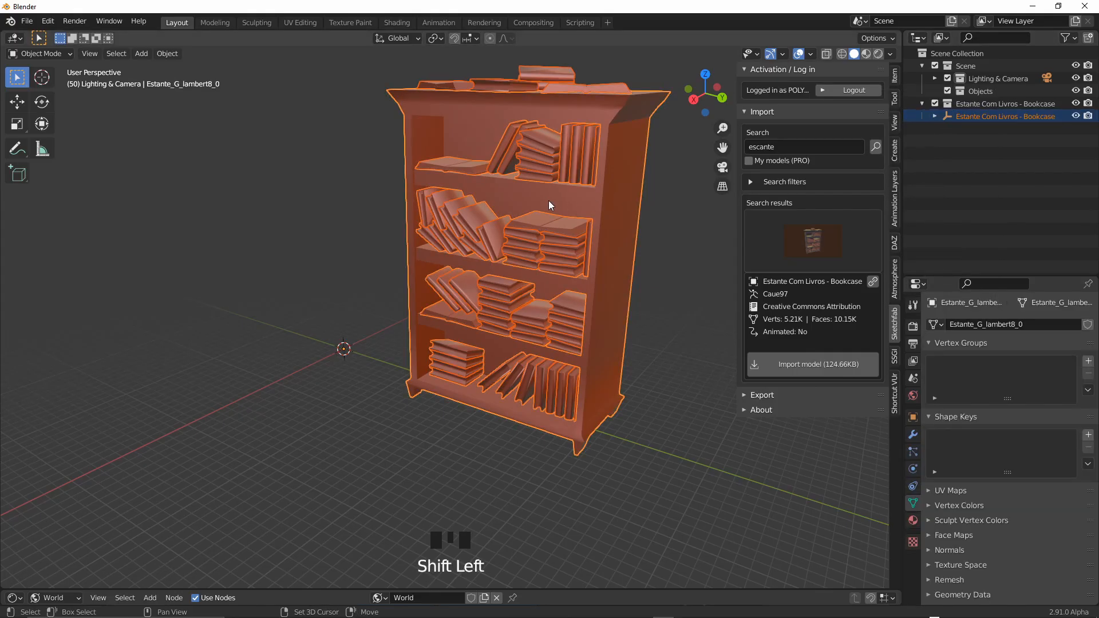
key("ctrl+j")
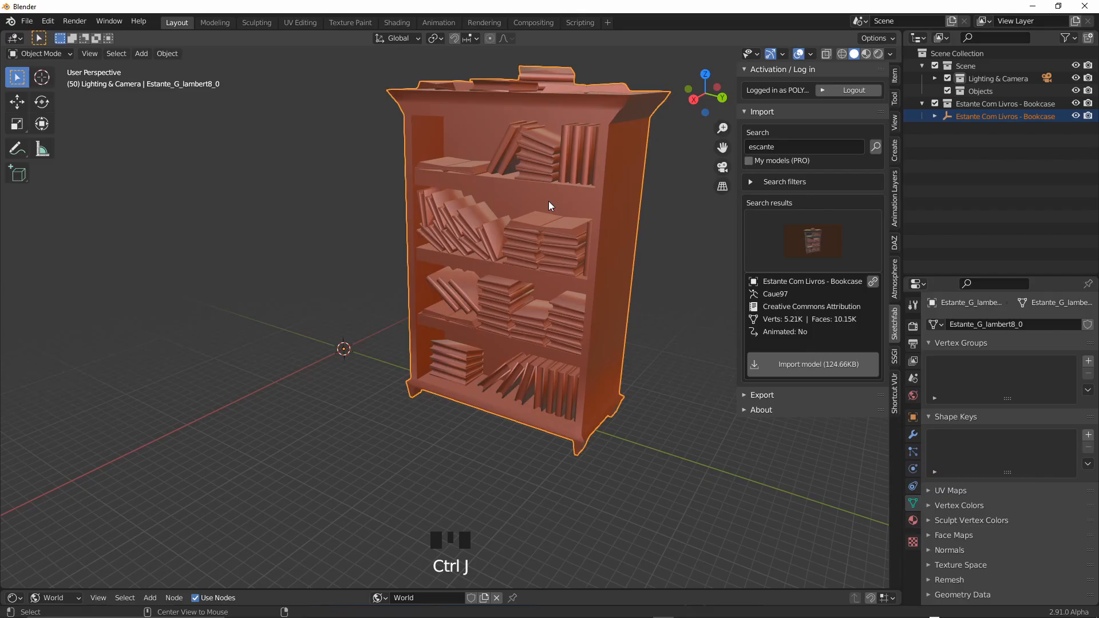
key("alt+p")
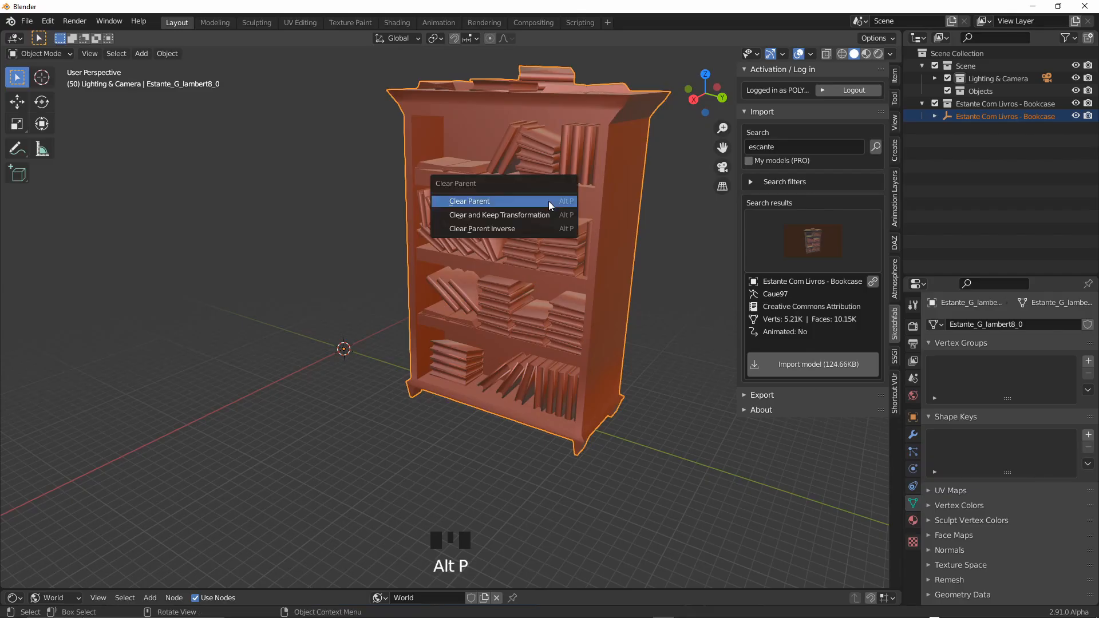
left_click(548, 214)
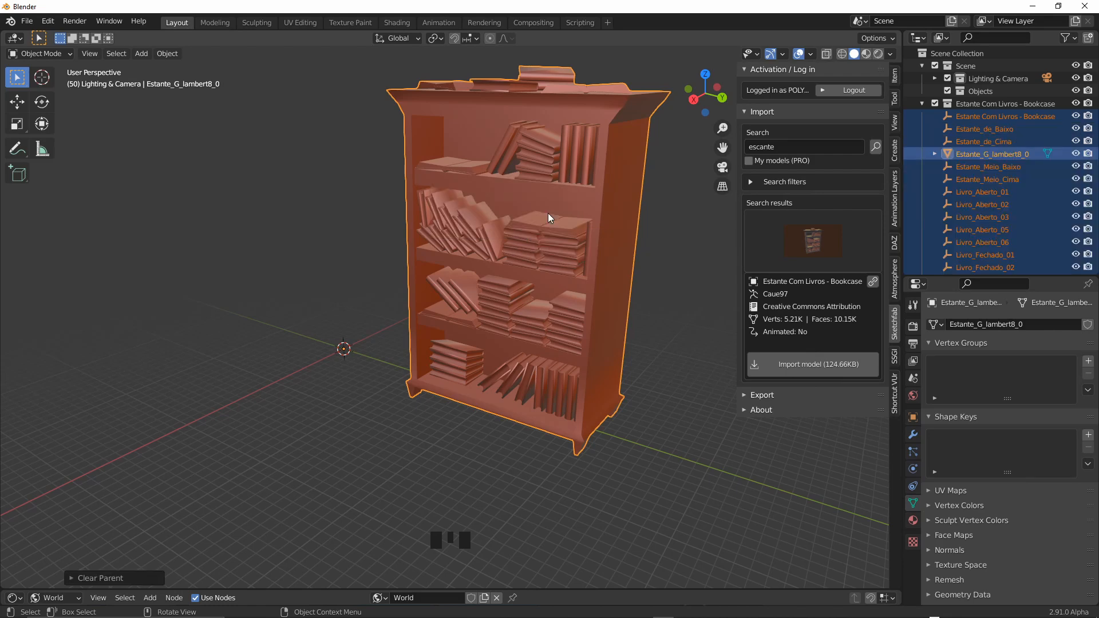
Step: Delete all leftover empties from the bookcase collection, keeping only the joined mesh Estante_G_lambert8_0
left_click(983, 117)
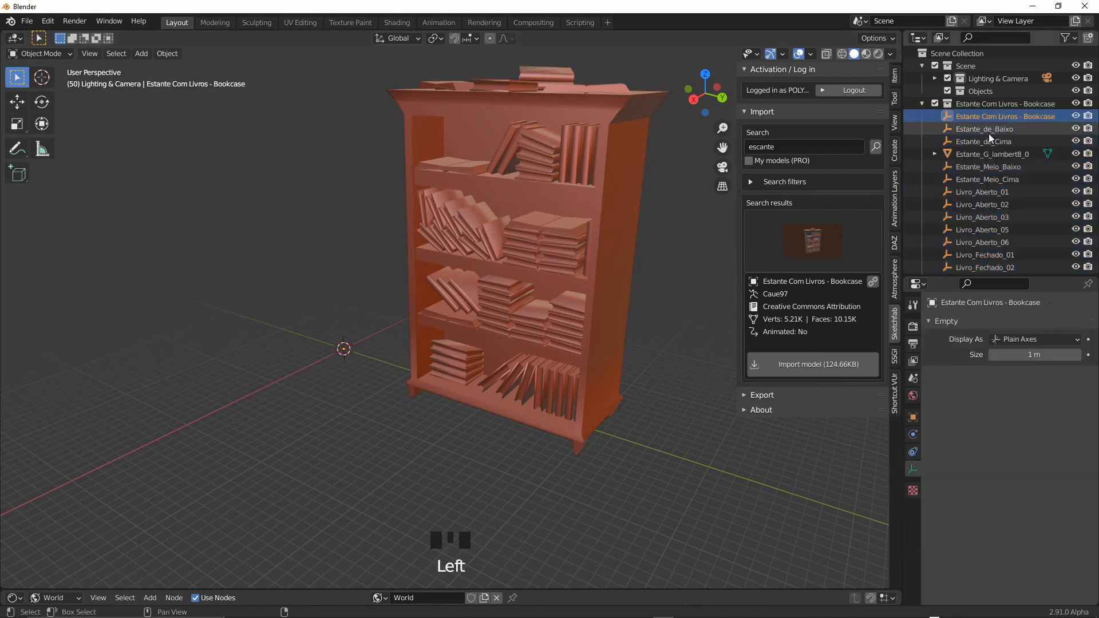
scroll(988, 138, "down", 2)
left_click(986, 111)
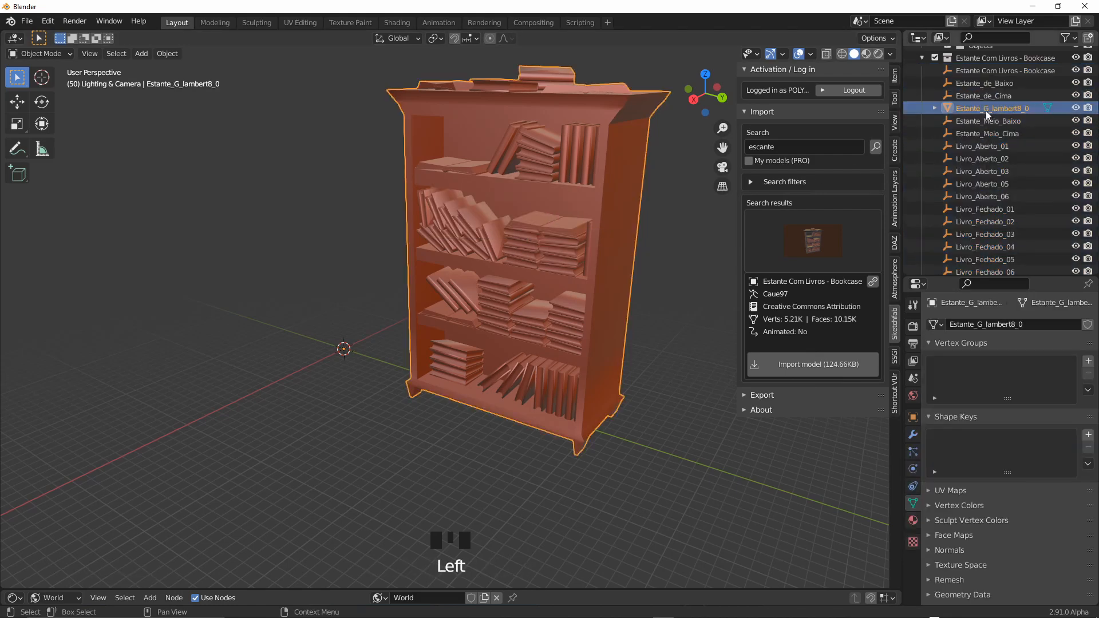
left_click(985, 67)
right_click(985, 67)
left_click(962, 89)
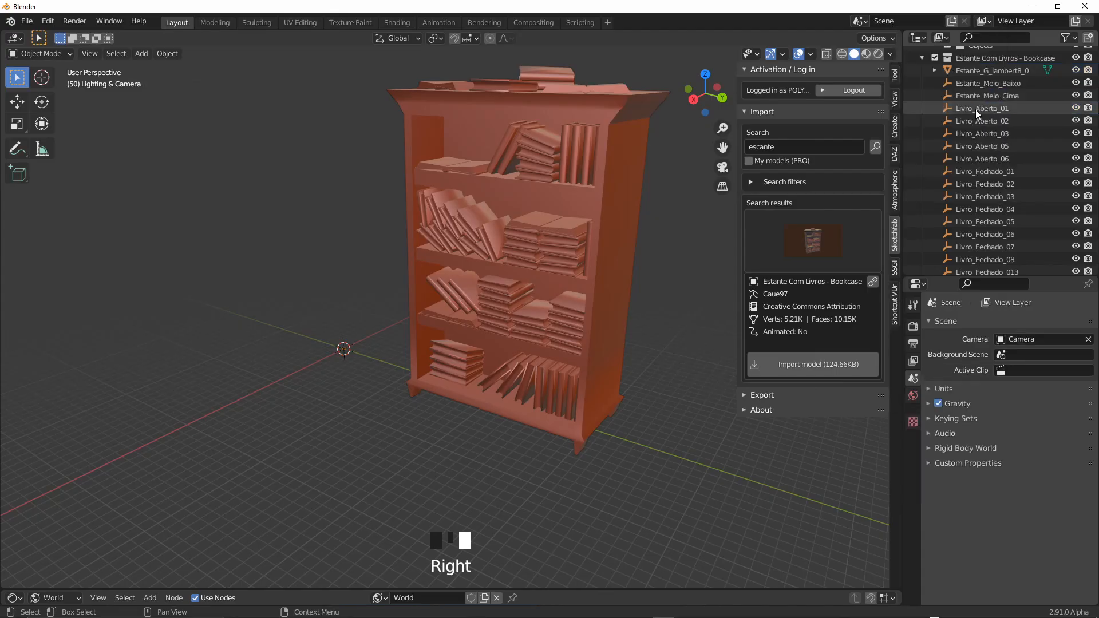
left_click(981, 85)
scroll(984, 109, "down", 20)
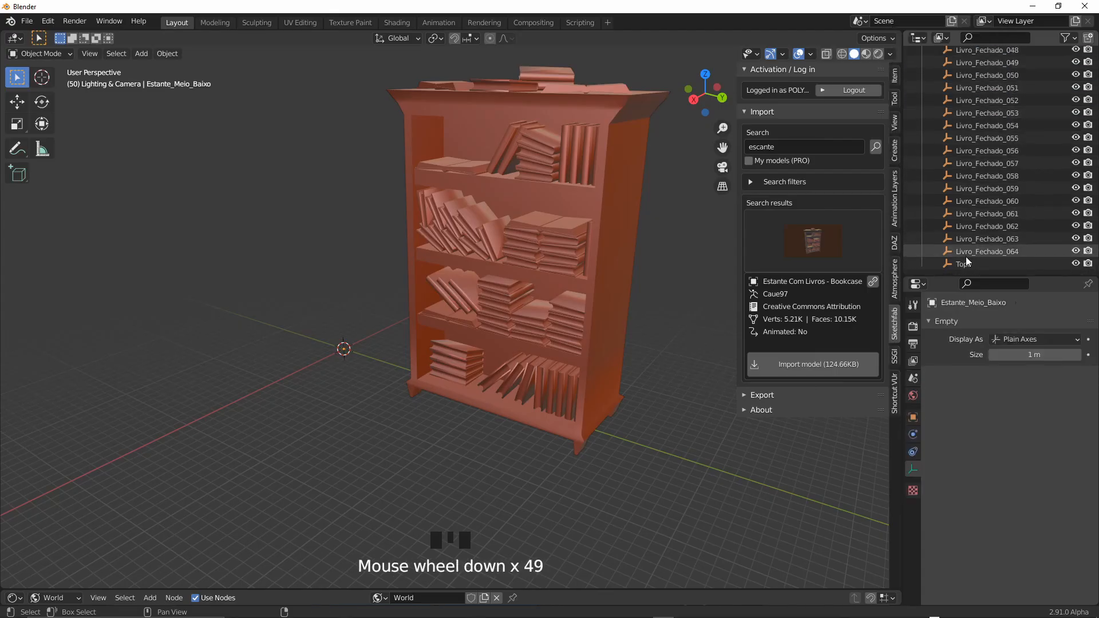
left_click(982, 214, "shift")
right_click(981, 215)
left_click(982, 215)
scroll(981, 160, "up", 8)
Step: Move the joined bookcase mesh's origin to the middle of its own geometry
left_click(985, 116)
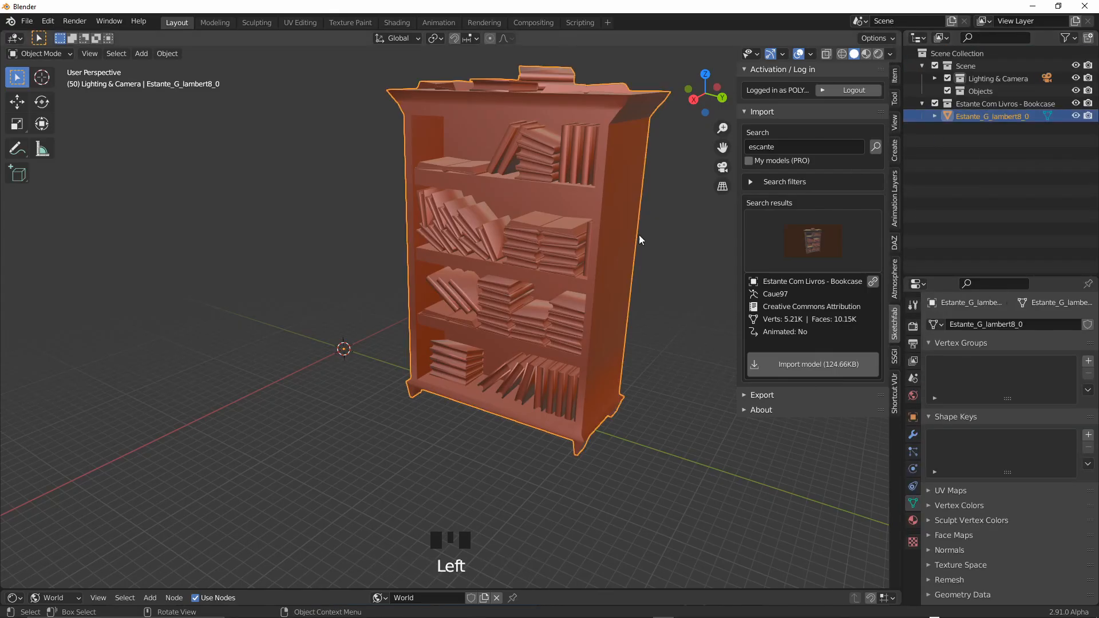
middle_click_drag(633, 240, 599, 233)
right_click(599, 234)
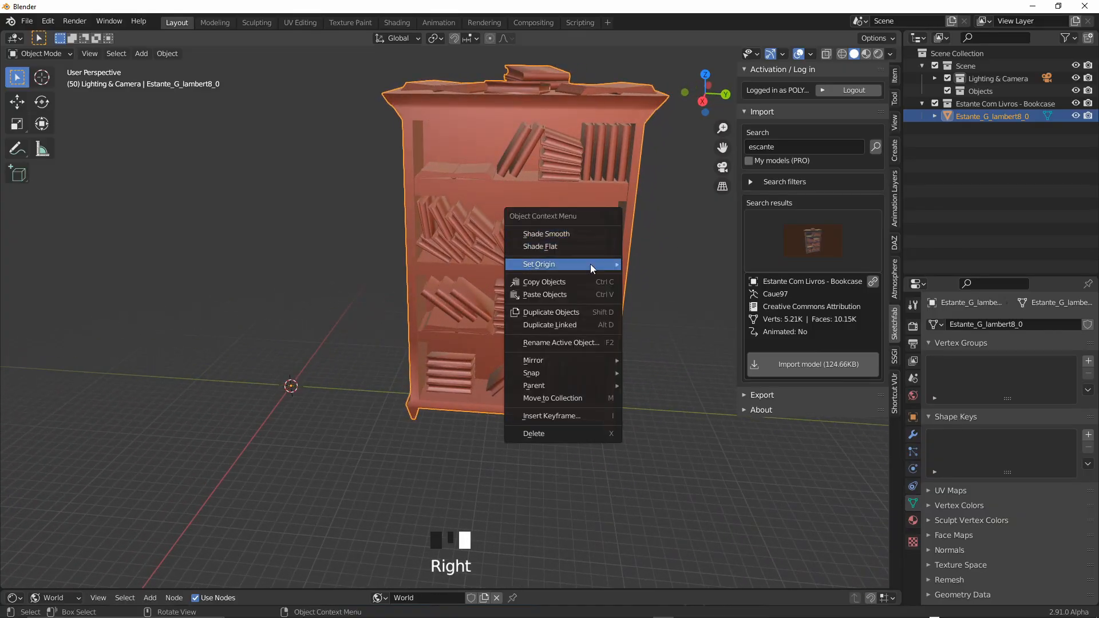
mouse_move(616, 263)
left_click(690, 305)
mouse_move(691, 308)
middle_mouse_down()
mouse_move(613, 307)
mouse_move(681, 305)
middle_mouse_up()
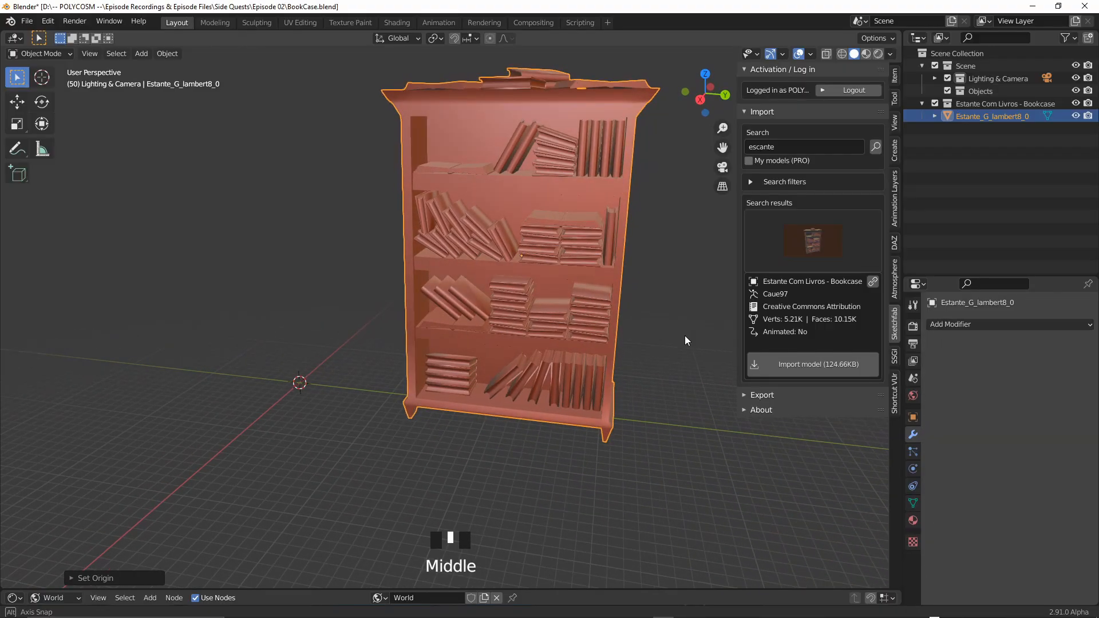
Step: Assign the ink material to the bookcase and add a second slot with the ink outline material
left_click(913, 520)
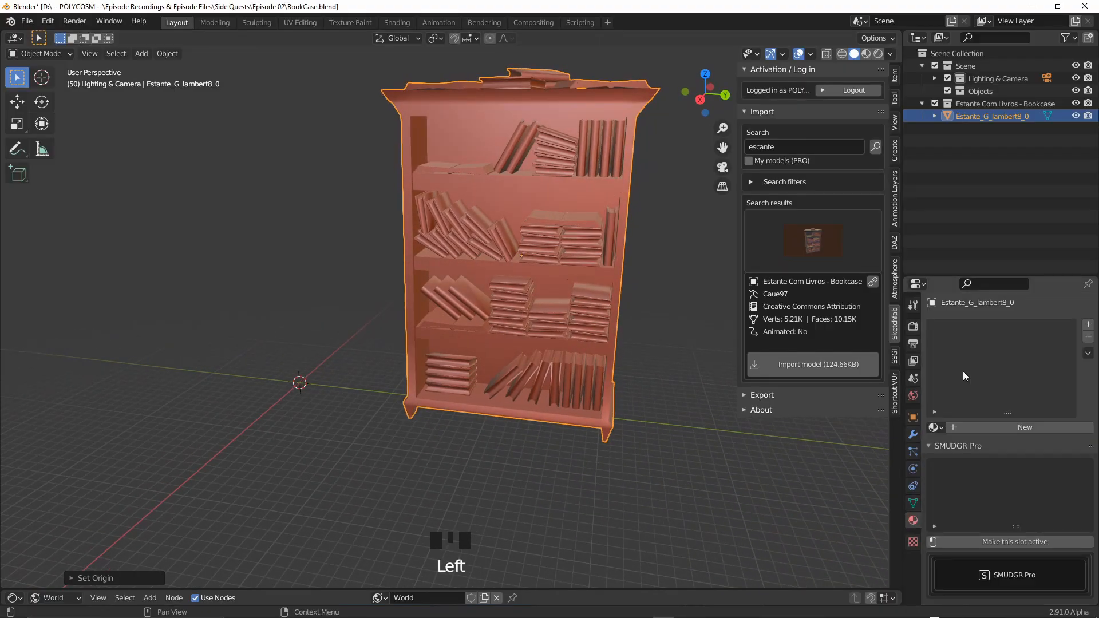
left_click(936, 428)
left_click(818, 507)
left_click(1089, 325)
left_click(938, 430)
left_click(825, 519)
Step: Add a Solidify modifier to the bookcase and display the scene in rendered shading
left_click(913, 434)
left_click(1010, 324)
left_click(865, 513)
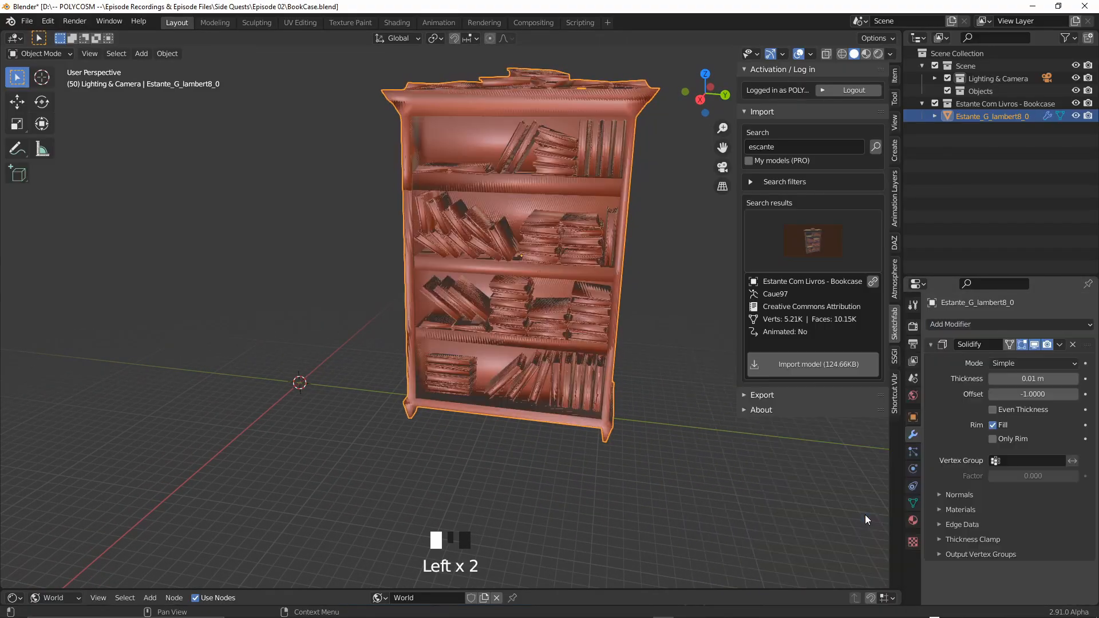
middle_click_drag(647, 328, 625, 330)
left_click(878, 54)
Step: Flip the bookcase Solidify modifier's normals, set its material offset and rim to 1 and its thickness to -1.32 m
left_click(959, 497)
left_click(992, 513)
left_click(961, 545)
left_click(1074, 563)
left_click(1075, 579)
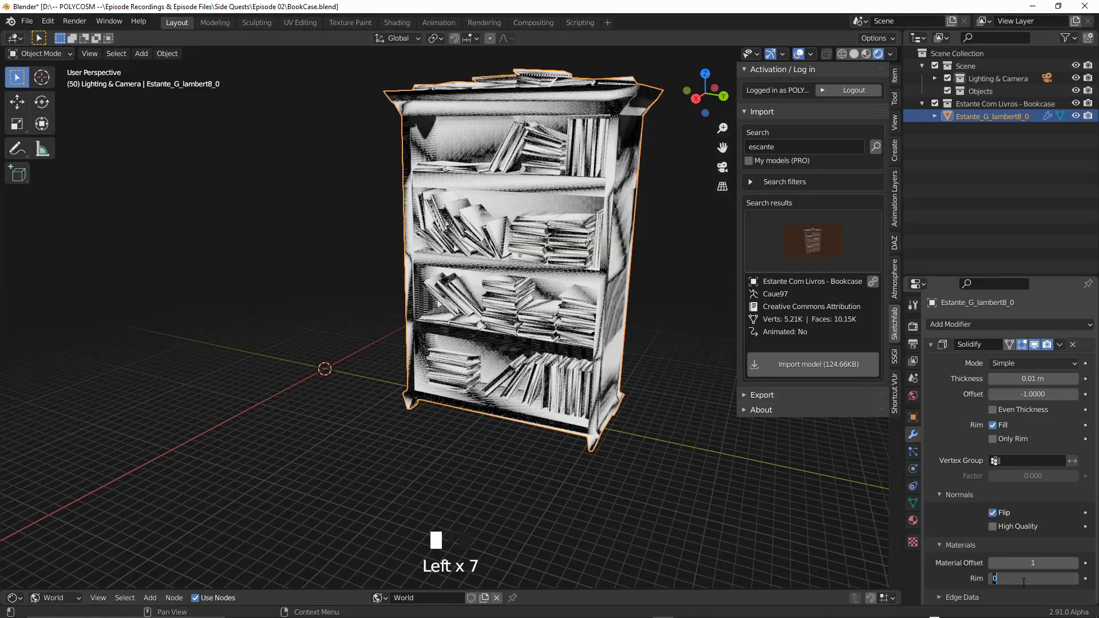
scroll(720, 293, "down", 2)
middle_click_drag(719, 292, 690, 322, "shift")
left_click_drag(1034, 379, 953, 379)
Step: Set the world Bright/Contrast node's Bright value to 0.400 and fine-tune the bookcase's Solidify thickness
left_click_drag(624, 590, 624, 495)
middle_click_drag(622, 538, 606, 573)
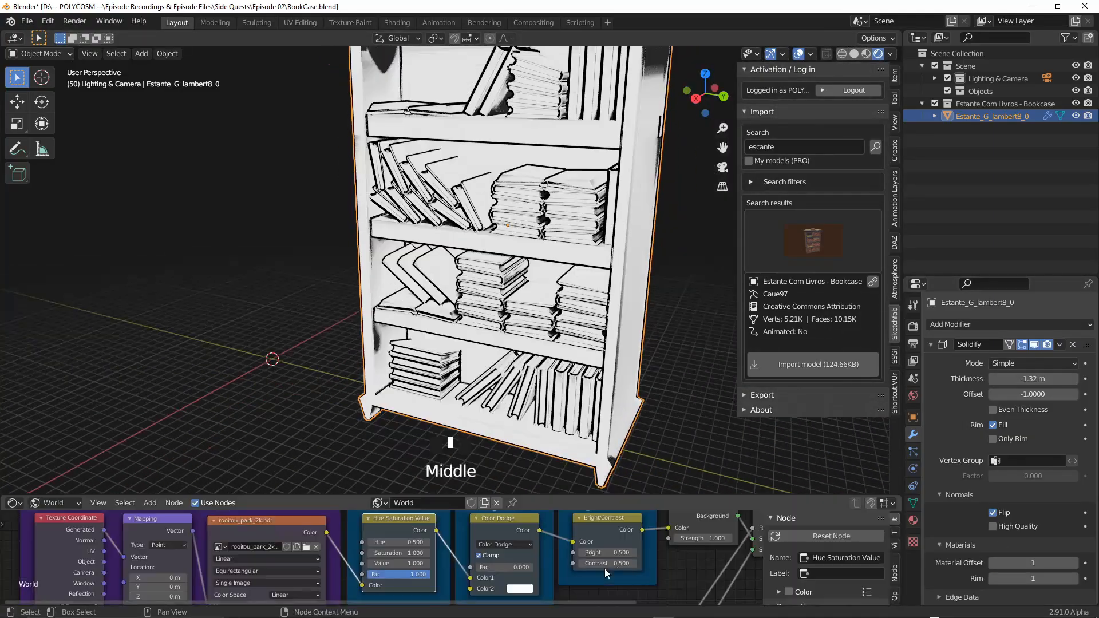
left_click_drag(607, 553, 585, 553, "shift")
scroll(458, 229, "down", 3)
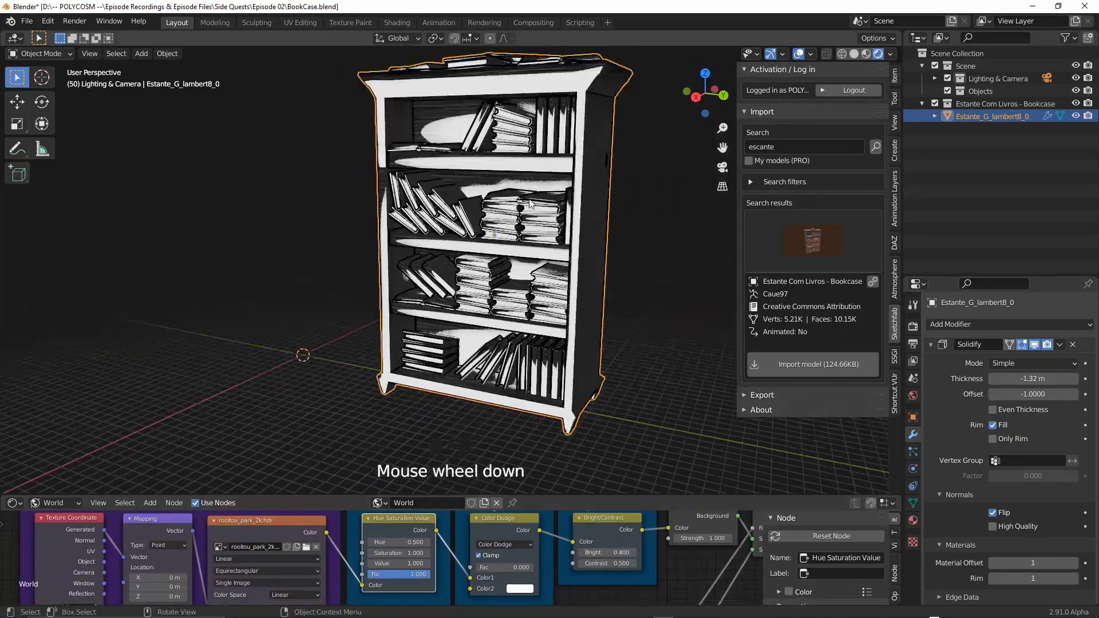
middle_click_drag(435, 217, 530, 242)
scroll(504, 215, "up", 2)
left_click_drag(1041, 380, 1051, 380)
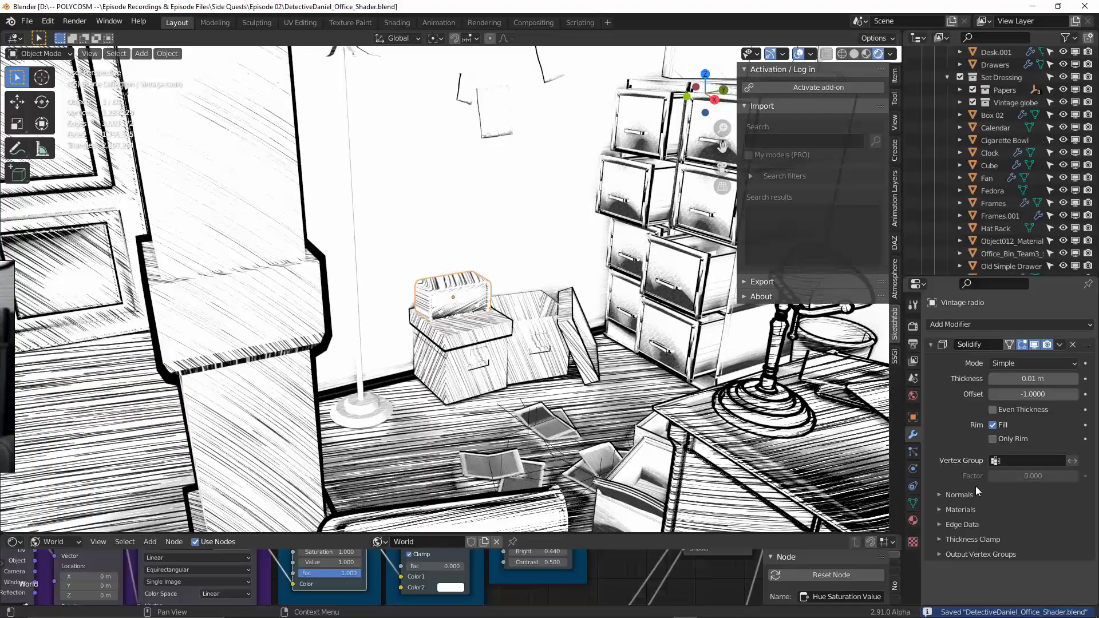
Step: Configure Solidify outlines on the vintage radio and hat rack with flipped normals and material offset and rim 1, and save the file
left_click(960, 495)
left_click(961, 545)
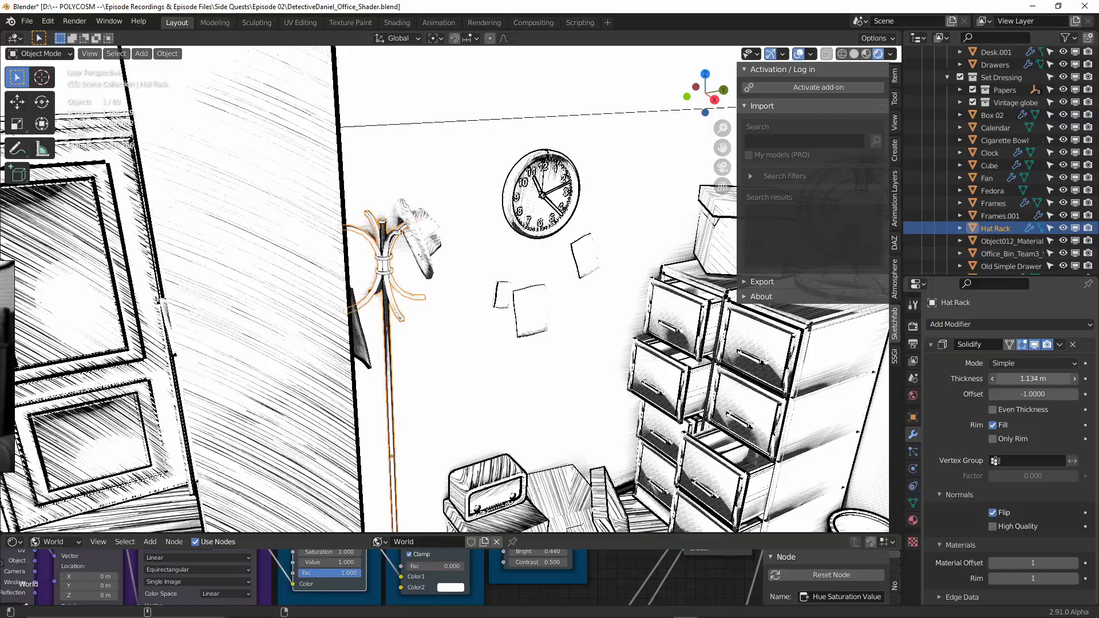
key("ctrl+s")
Step: Configure Solidify outlines on the fedora and wall papers with flipped normals and material offset 1, and adjust the papers' outline thickness
left_click_drag(987, 495, 987, 509)
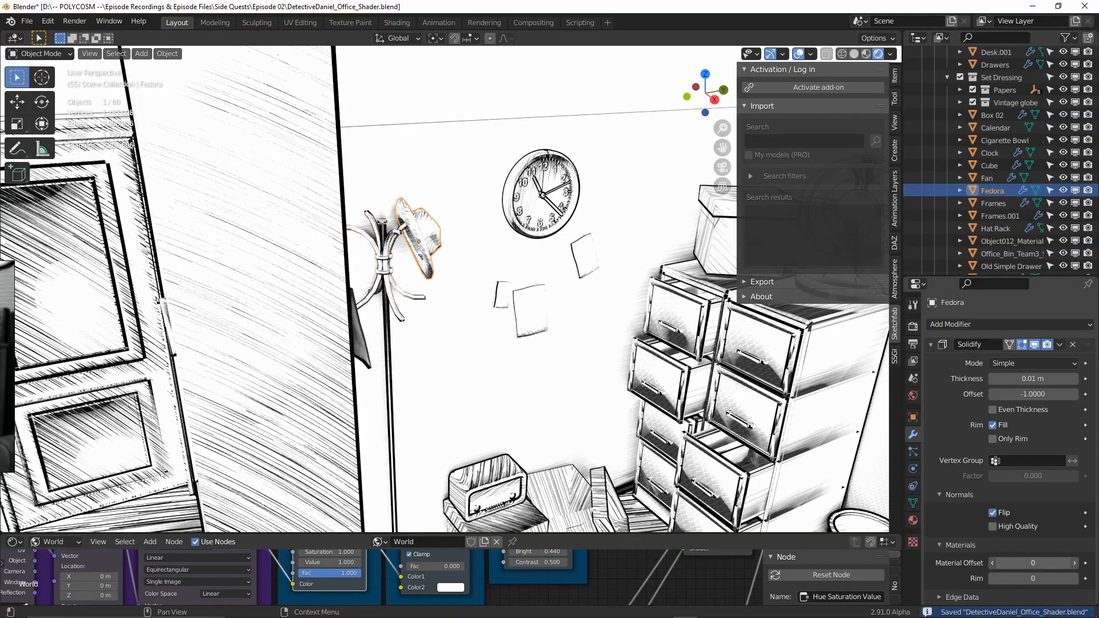
left_click(535, 311)
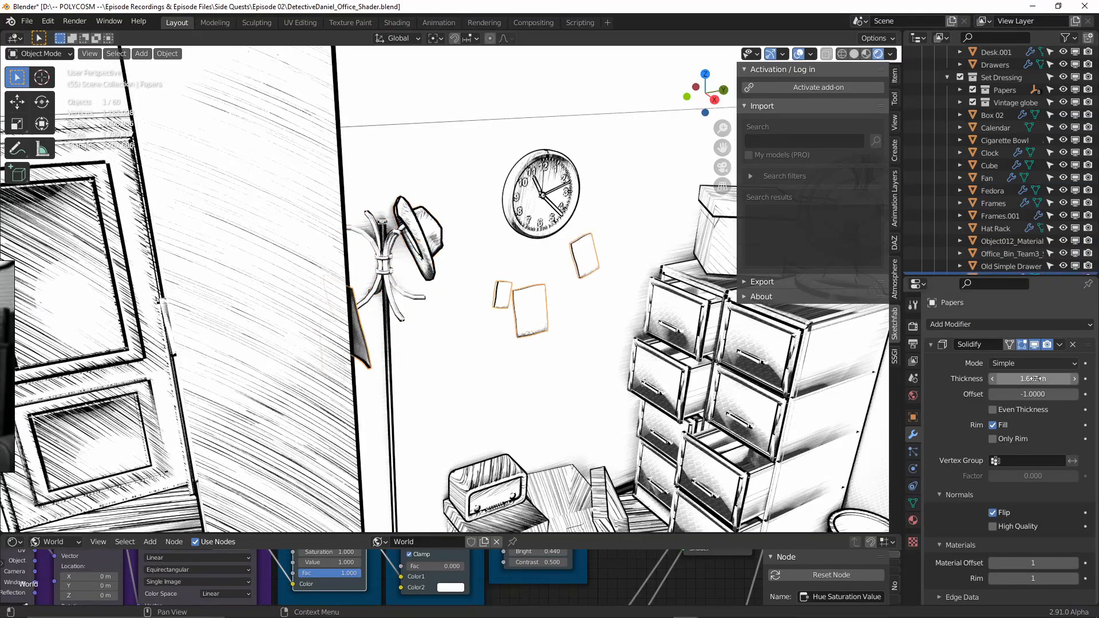
left_click_drag(1033, 379, 1002, 379)
Step: Tune the couch's Durink material with Glossy 0.500, Line Scale 7.100 and Minor Details Opacity 0.000, and adjust Ratio Fix Lines
middle_click_drag(532, 275, 744, 435)
scroll(516, 367, "down", 4)
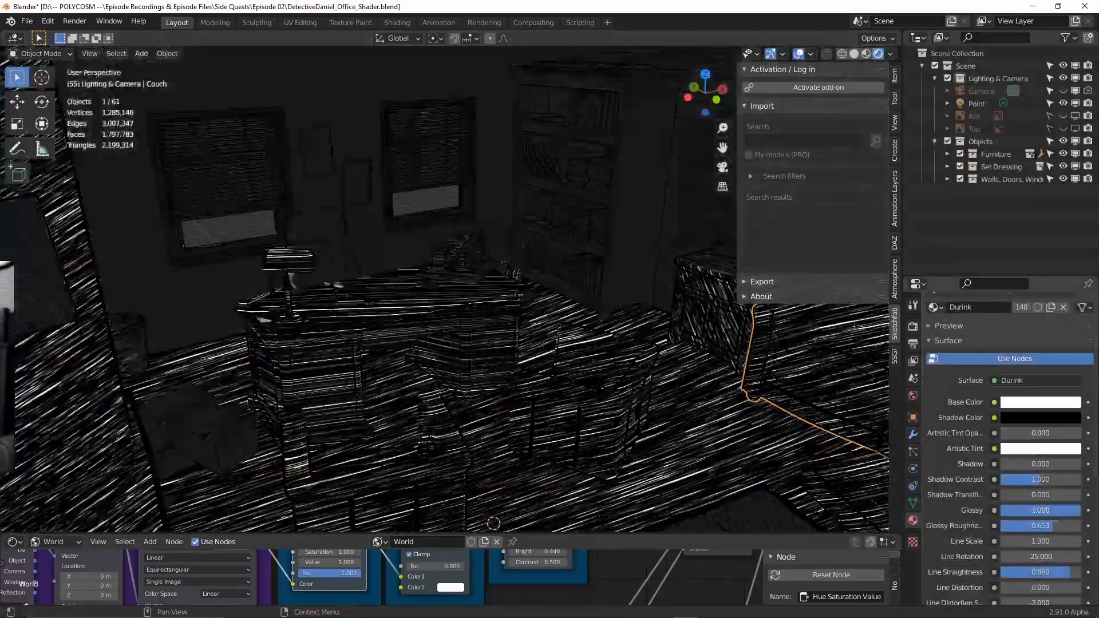
left_click_drag(1095, 510, 1063, 513)
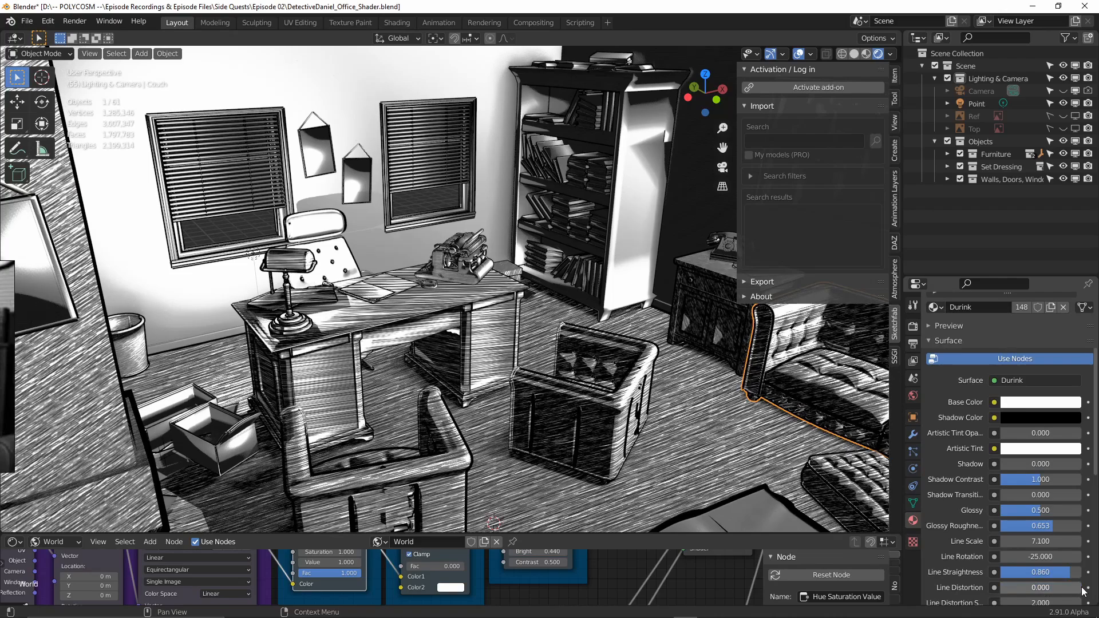
scroll(1033, 519, "down", 5)
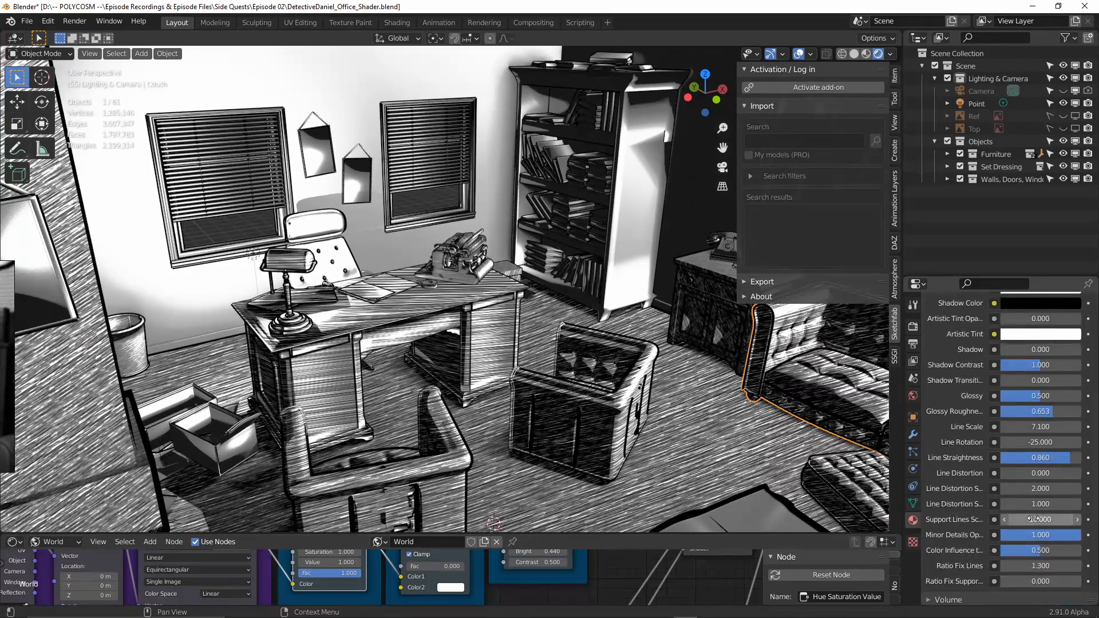
left_click_drag(1038, 535, 1000, 534)
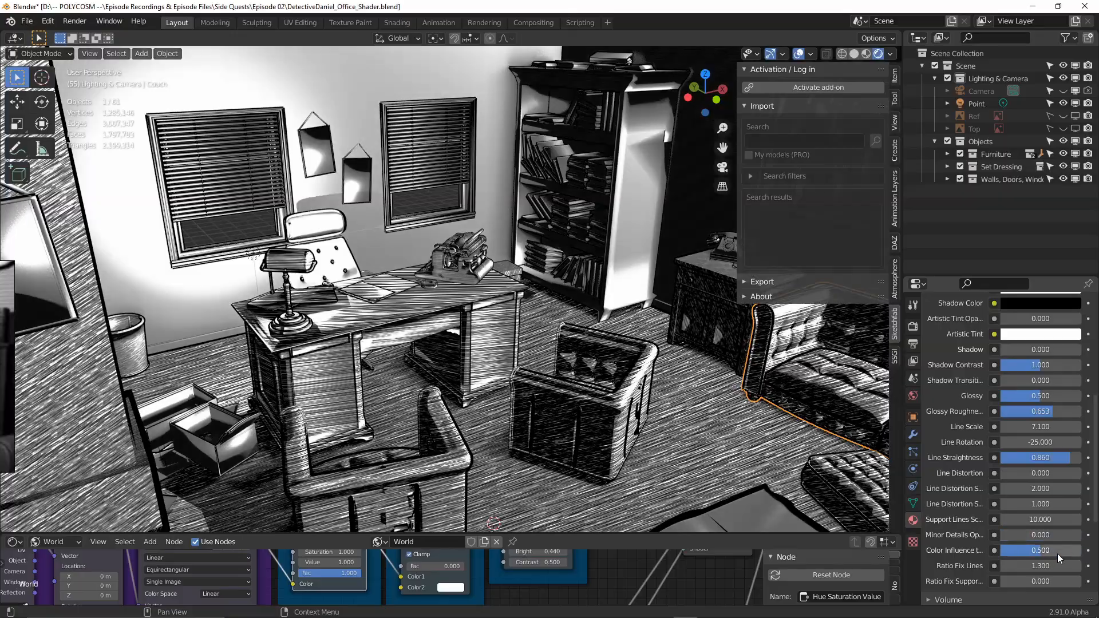
left_click_drag(1071, 566, 1013, 566)
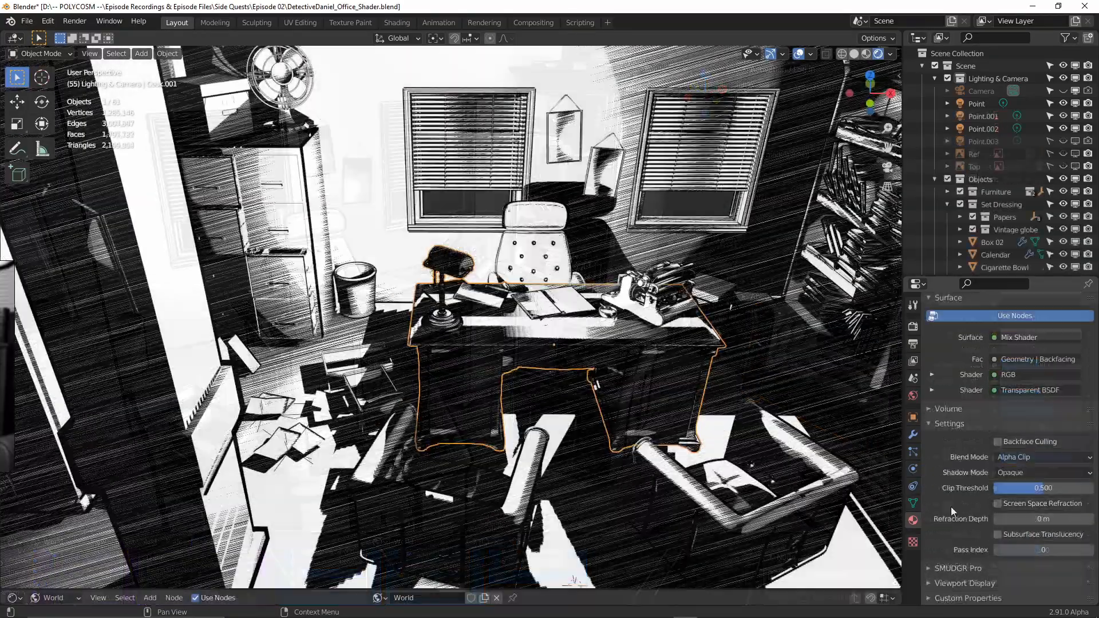
Step: Set the desk's Durink Shadow Contrast to 0.901 and Shadow to 0.028, and select the first point light
scroll(945, 487, "up", 3)
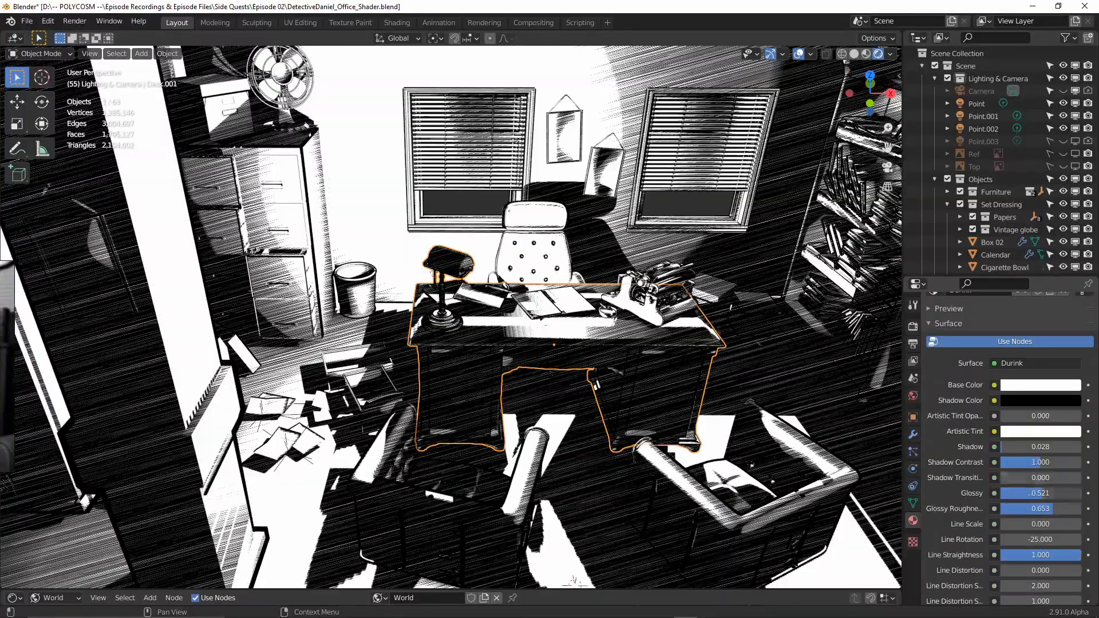
left_click_drag(1041, 462, 1016, 462)
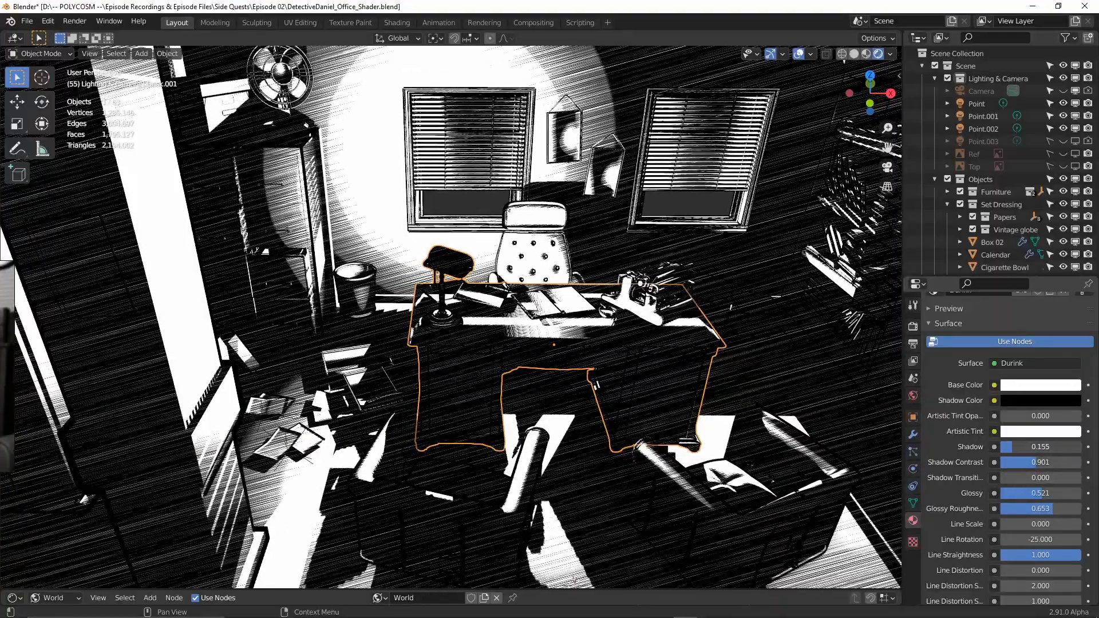
middle_click_drag(802, 277, 855, 278)
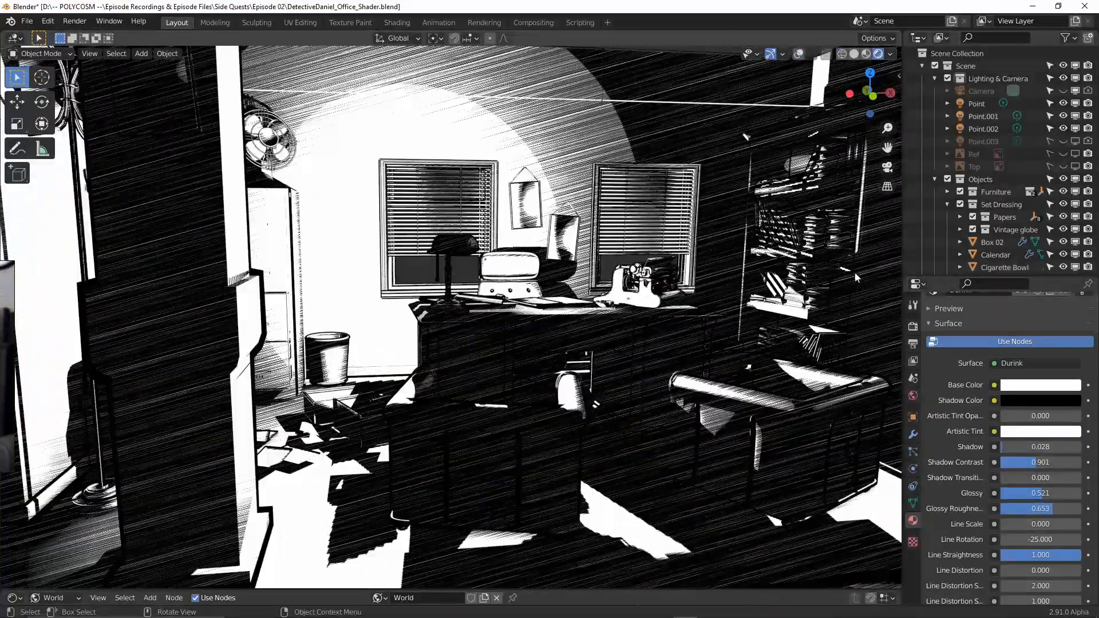
left_click(979, 104)
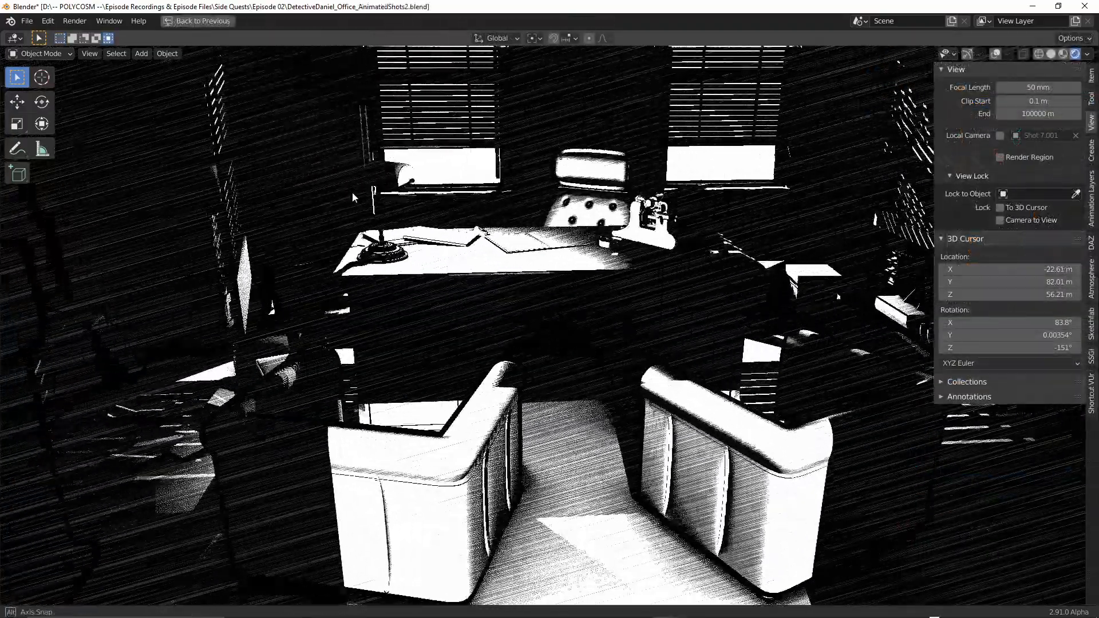
middle_click_drag(353, 193, 430, 194)
scroll(491, 194, "down", 6)
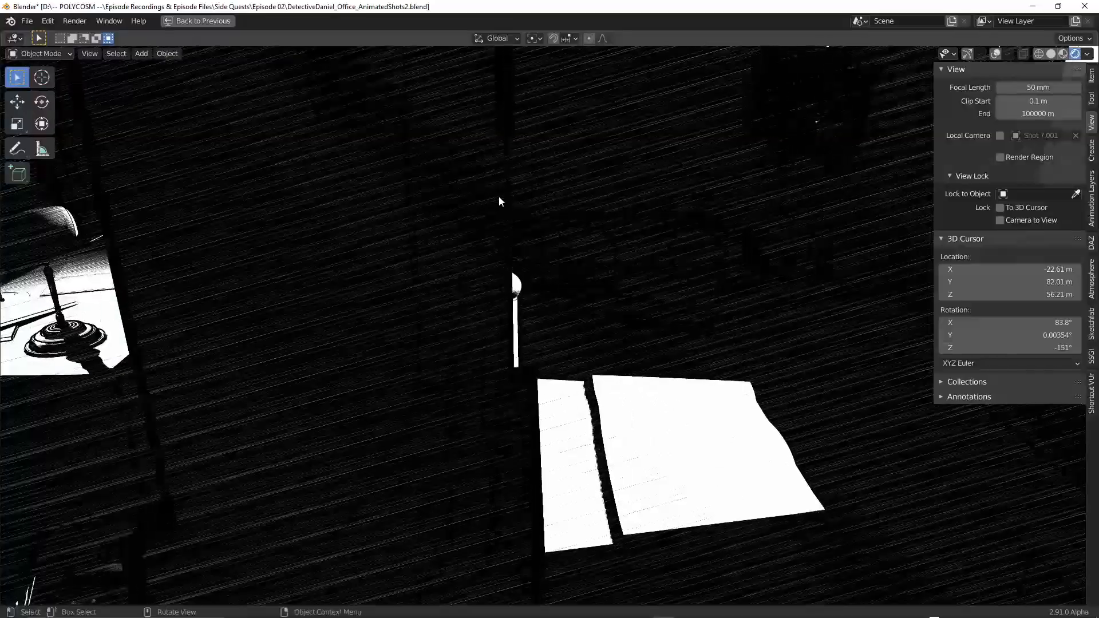
scroll(499, 196, "up", 6)
mouse_move(557, 201)
middle_mouse_down()
mouse_move(565, 187)
mouse_move(515, 205)
mouse_move(299, 216)
mouse_move(256, 239)
mouse_move(332, 234)
middle_mouse_up()
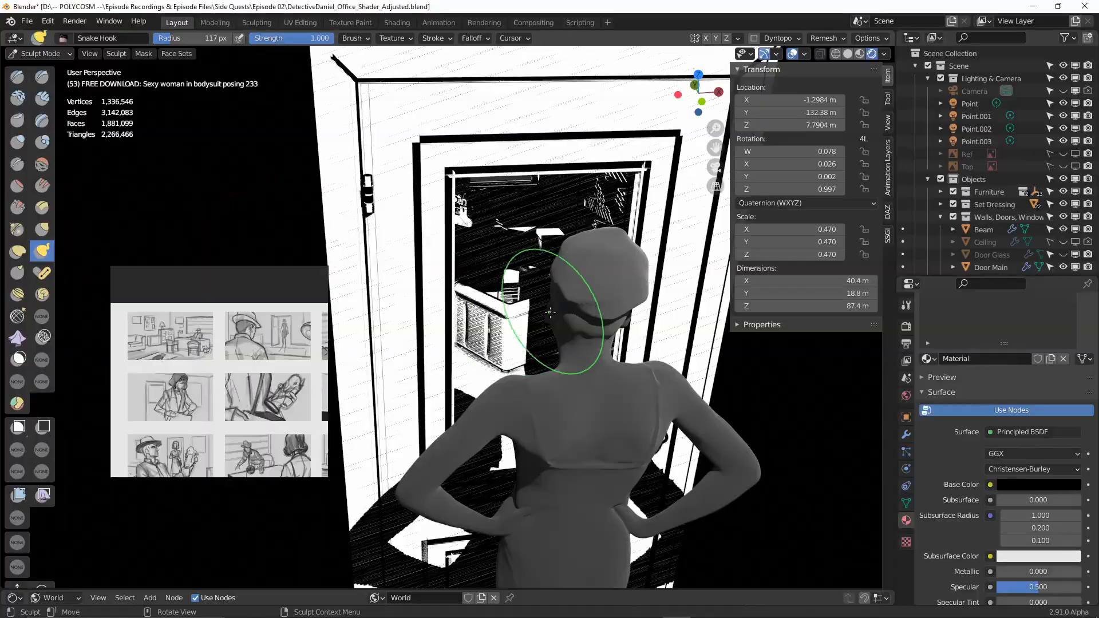
Step: Sculpt a flared hat brim on the woman figure's head with the Snake Hook brush
mouse_move(533, 319)
middle_mouse_down()
mouse_move(523, 360)
mouse_move(545, 319)
mouse_move(676, 319)
mouse_move(659, 329)
middle_mouse_up()
middle_click_drag(651, 272, 543, 288)
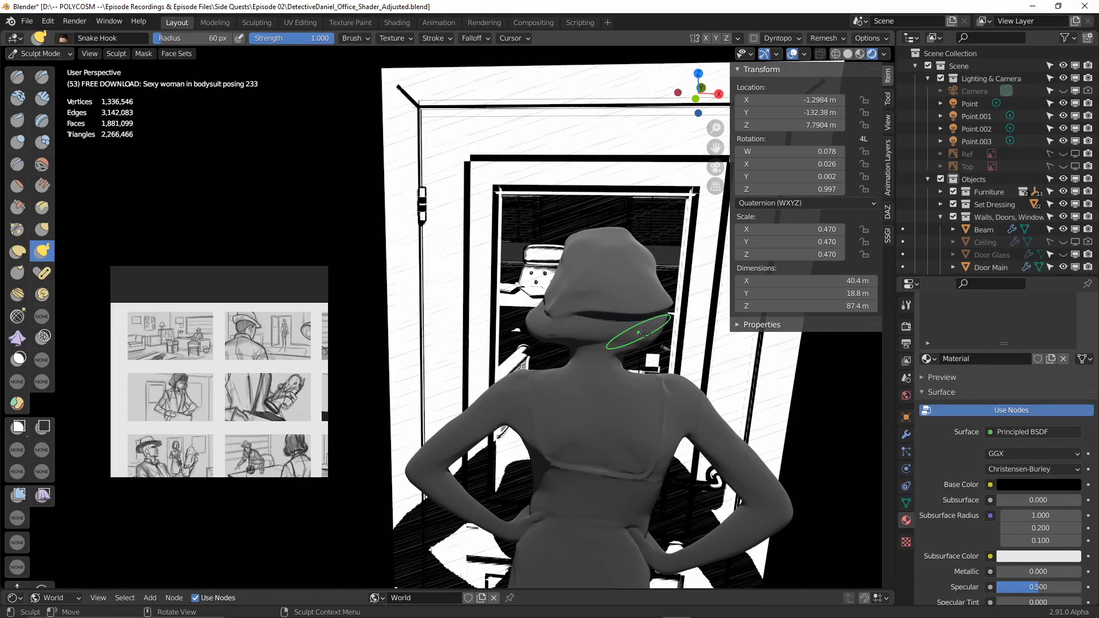
middle_click_drag(645, 333, 647, 289)
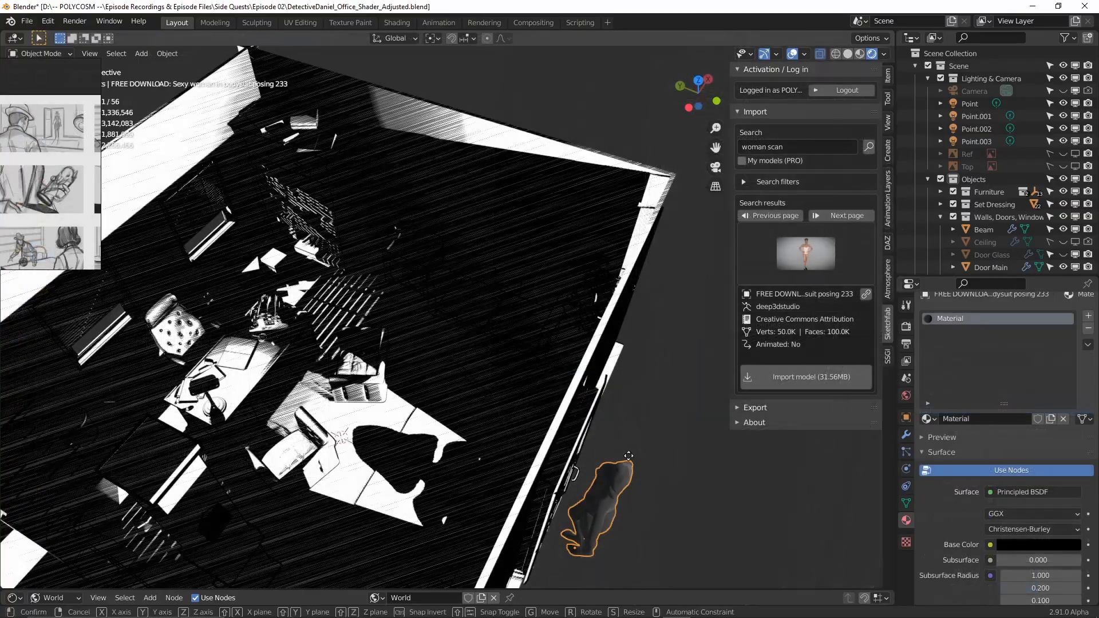
Step: Place the woman figure against the office door and scale it along global Y to 0.283
left_click(603, 462)
middle_click_drag(605, 463, 671, 440)
key("s")
key("y")
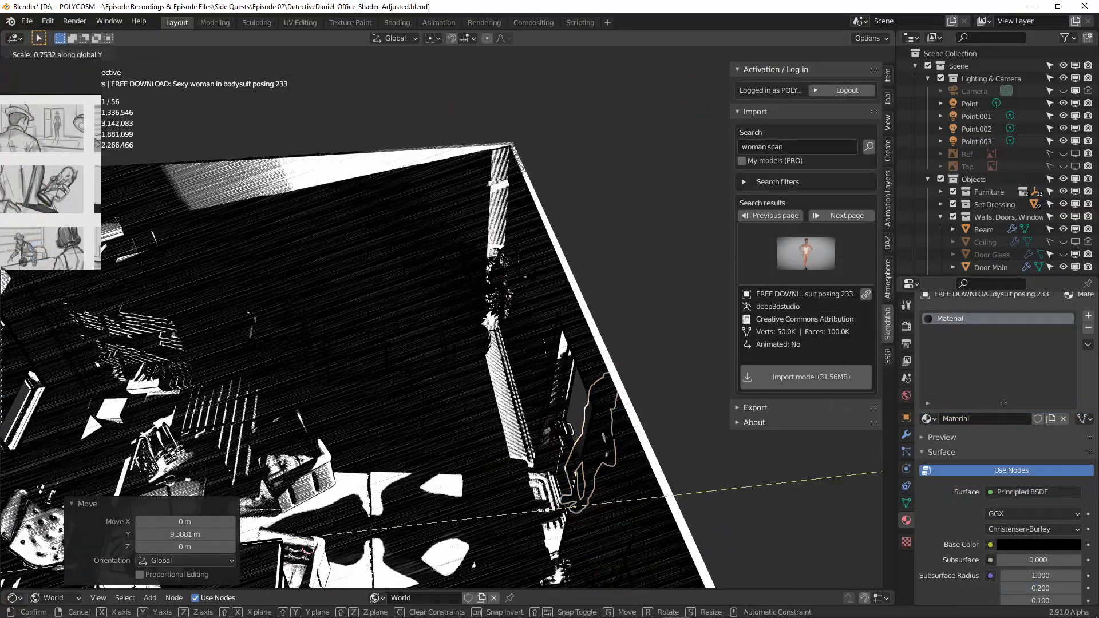
left_click(595, 458)
middle_click_drag(595, 458, 592, 458)
scroll(1025, 504, "down", 10)
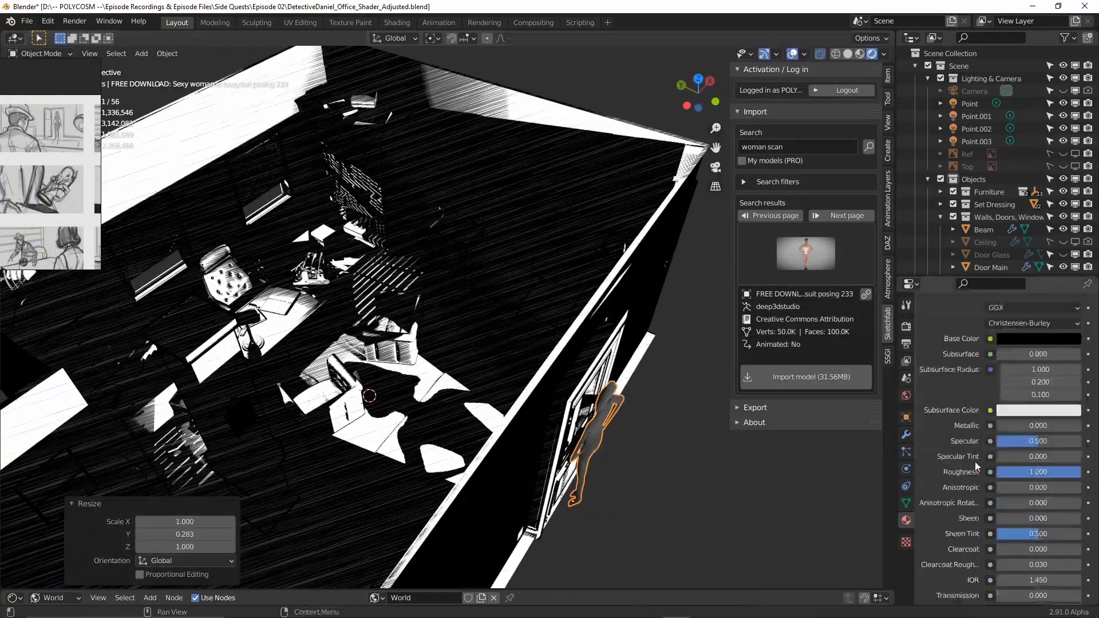
middle_click_drag(618, 424, 584, 428)
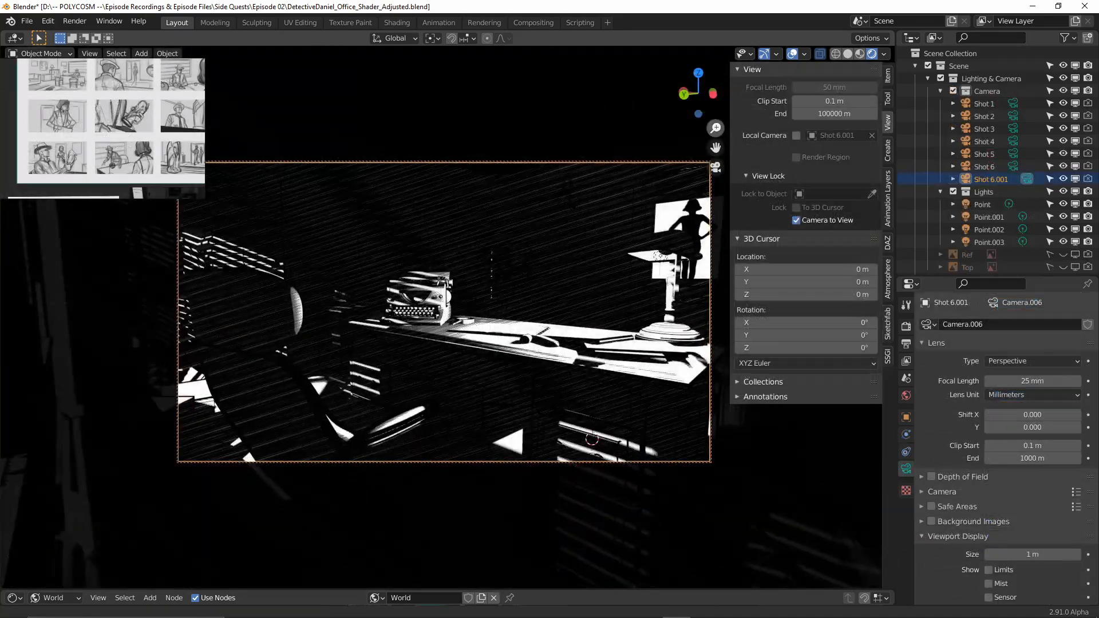
Step: Frame the duplicated Shot 6 camera on the desk and doorway silhouette, unlock it from the view and rename it Shot 7
middle_click_drag(678, 302, 708, 286)
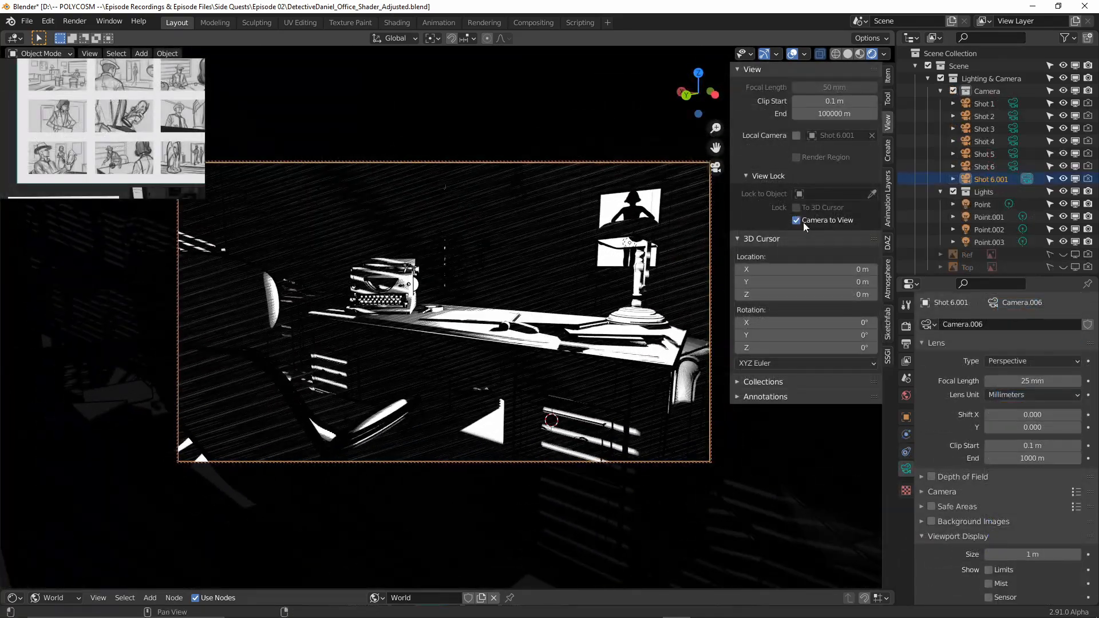
left_click(803, 222)
double_click(990, 180)
type("Shot 7")
key("Return")
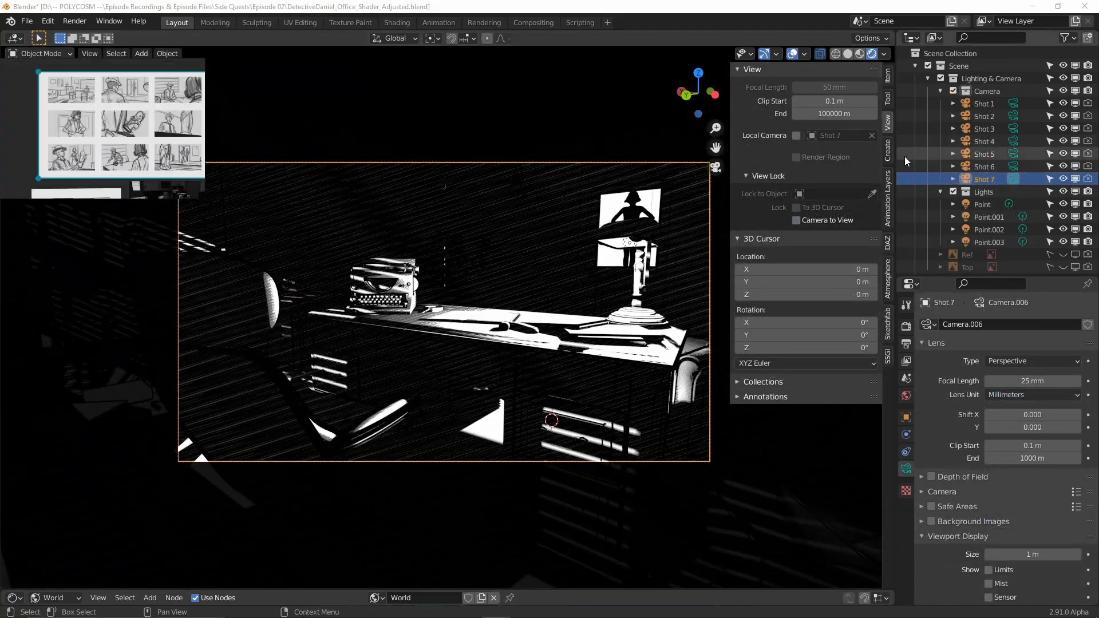
Step: Duplicate the Shot 3 camera in place, make the copy the active camera and rename it Shot 8
left_click(1014, 141)
left_click(1014, 130)
key("shift+d")
key("Escape")
left_click(1026, 142)
double_click(996, 142)
type("Shot 8")
key("Return")
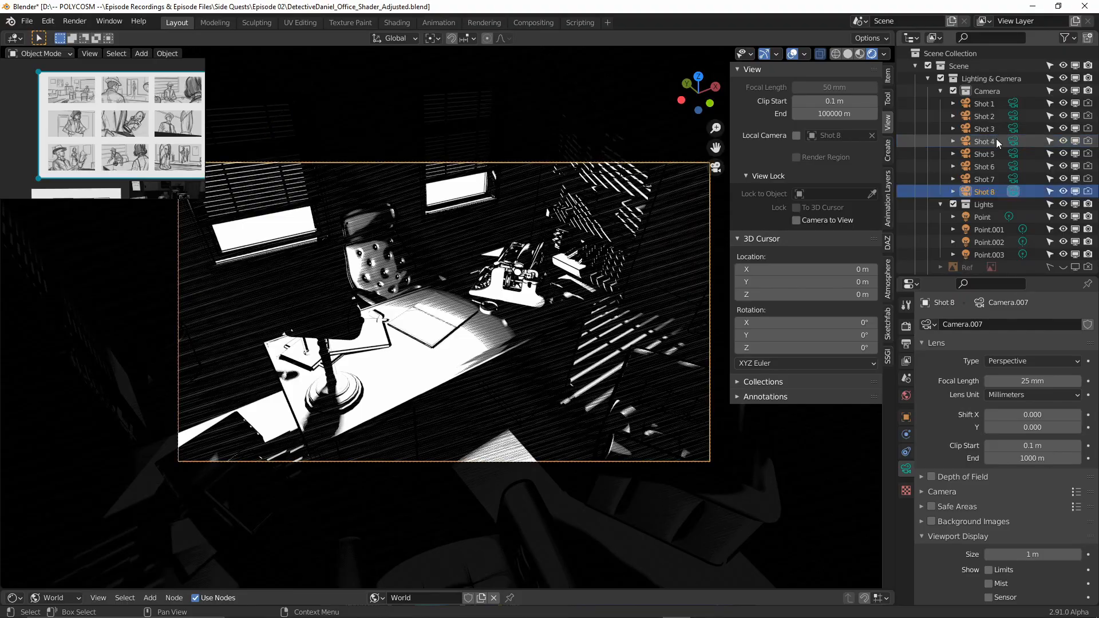
Step: Lock the Shot 8 camera to the view and reframe its shot of the desk
left_click_drag(718, 125, 718, 127)
left_click(796, 221)
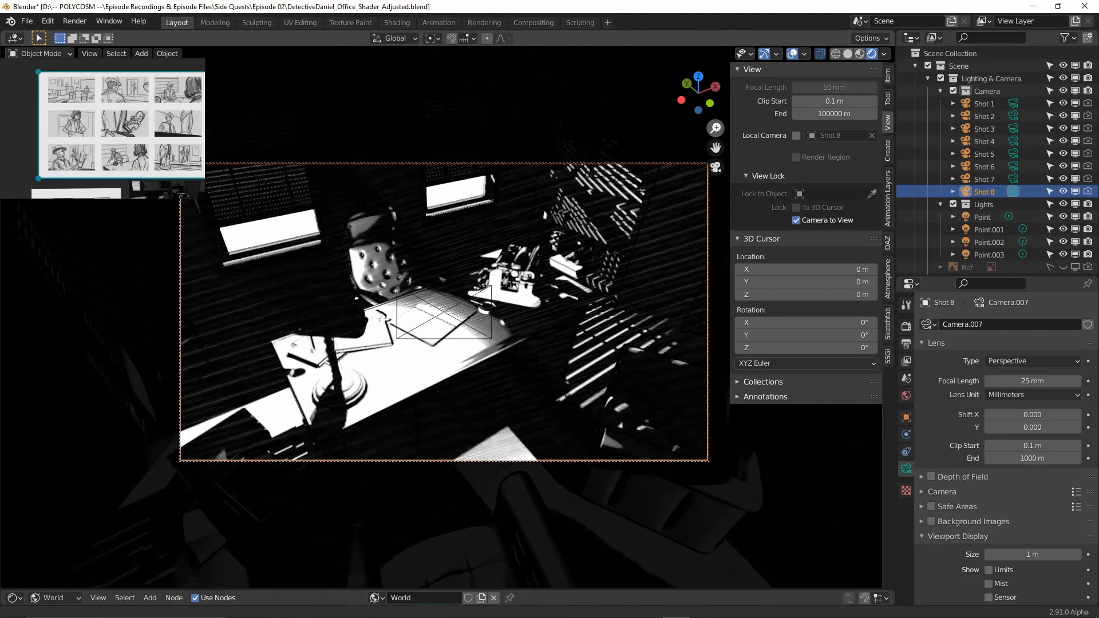
middle_click_drag(681, 221, 584, 298)
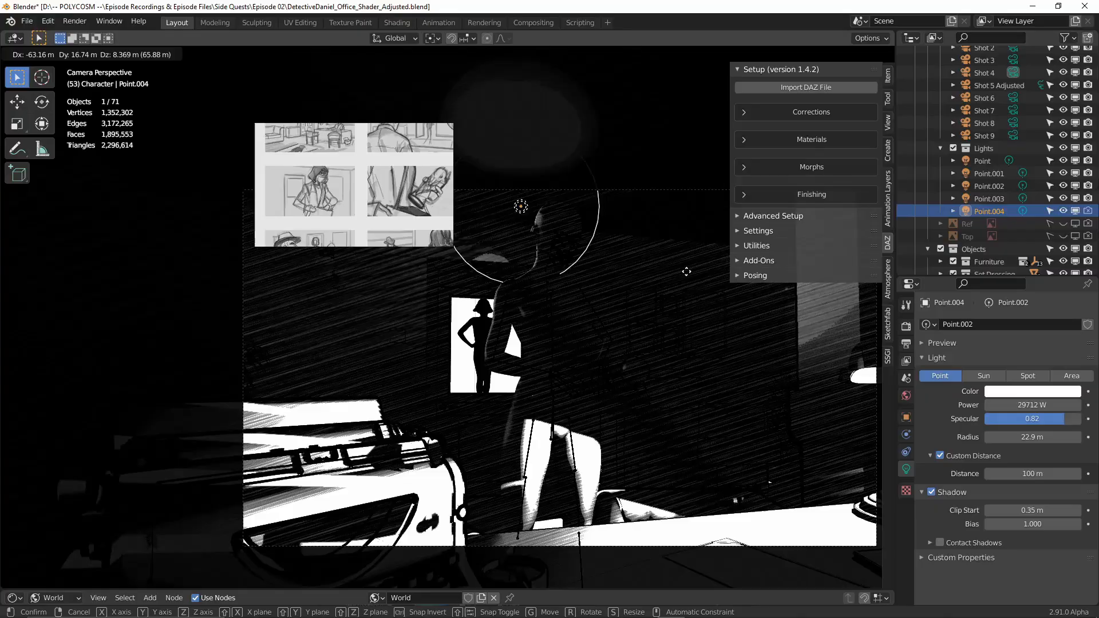
Step: Move the Point.004 light around the standing character, first along global Y and lastly down by about 41 m
left_click(686, 271)
key("g")
key("y")
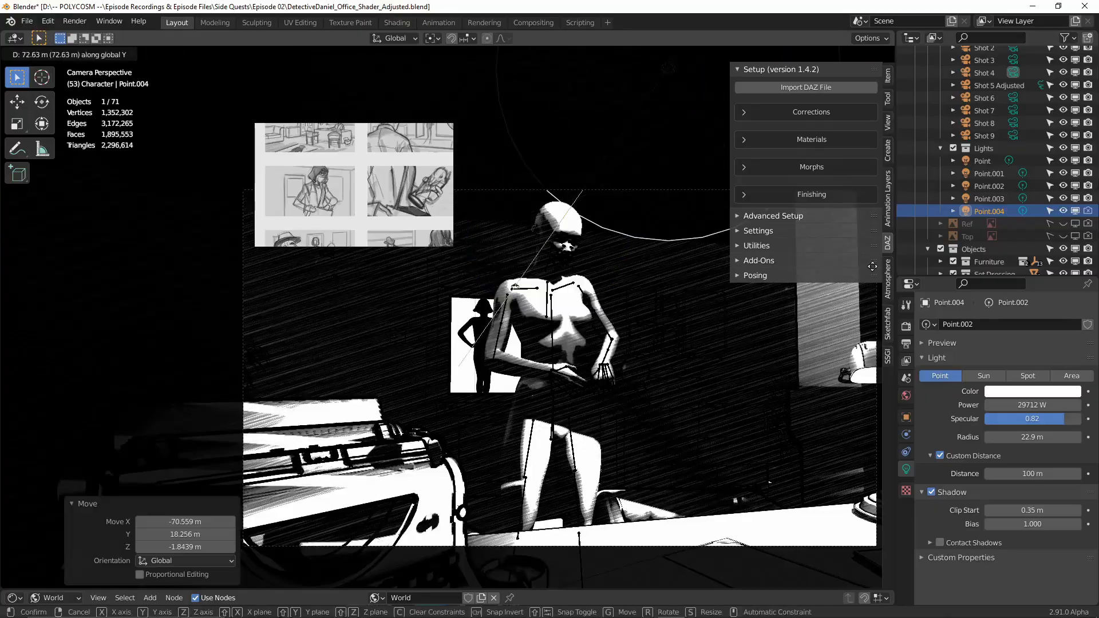
left_click(238, 270)
key("g")
left_click(722, 198)
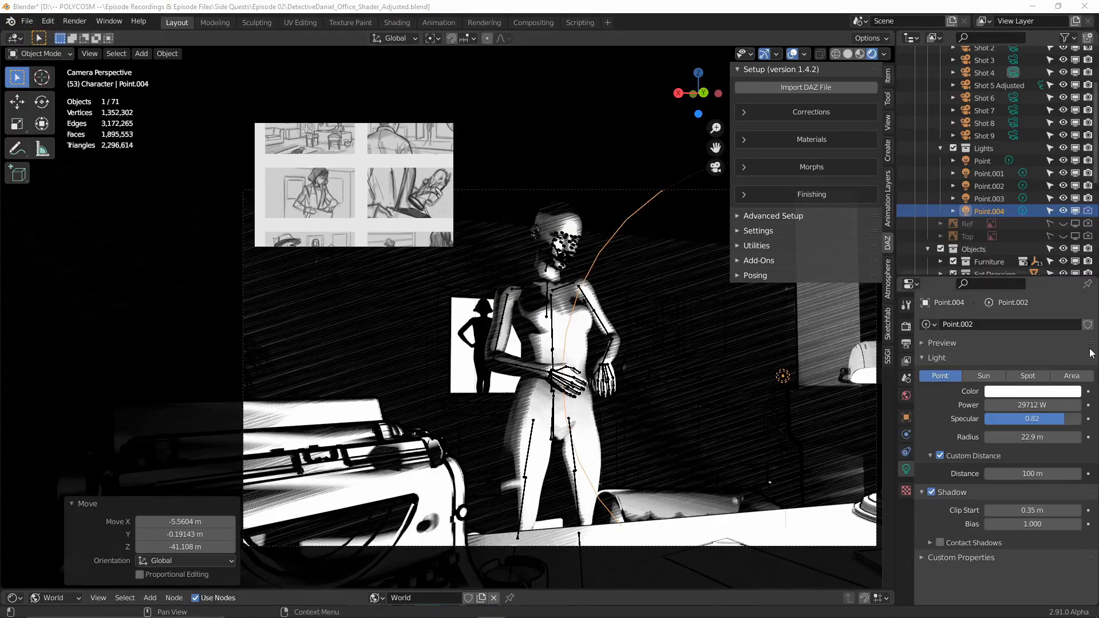
Step: Hide the character's bones in the viewport overlays and shift the Point.004 light along global Y
left_click(805, 54)
left_click(808, 265)
key("g")
key("x")
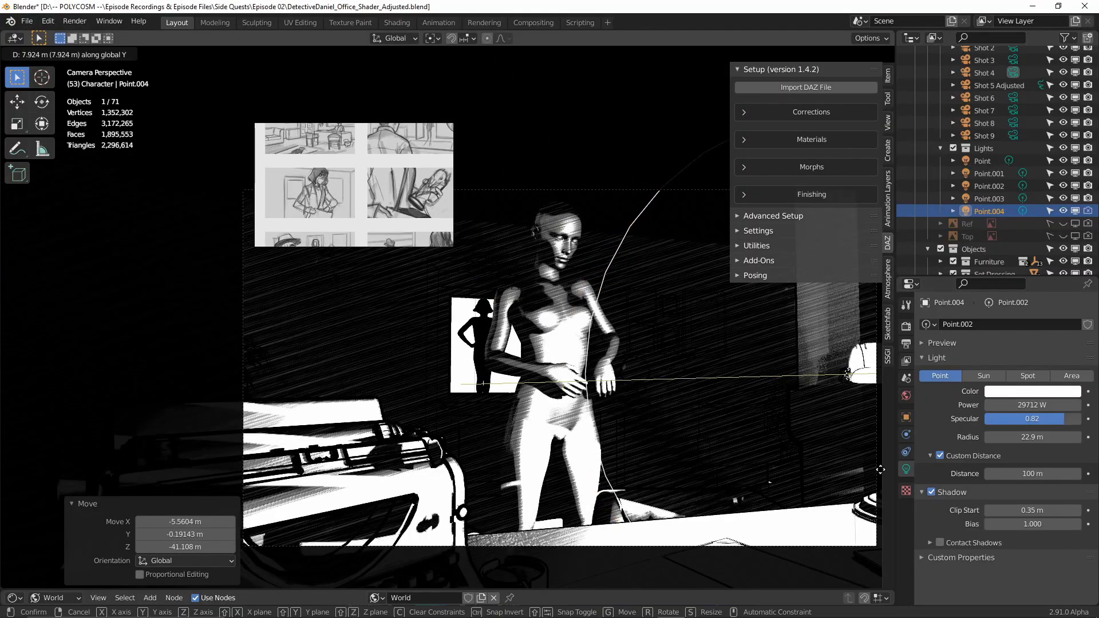
left_click(793, 490)
Step: Reposition the Point.004 light outside the camera view, and fine-tune its placement from the camera view to side-light the character
key("KP_0")
middle_click_drag(744, 437, 759, 469)
key("g")
left_click(876, 450)
key("KP_0")
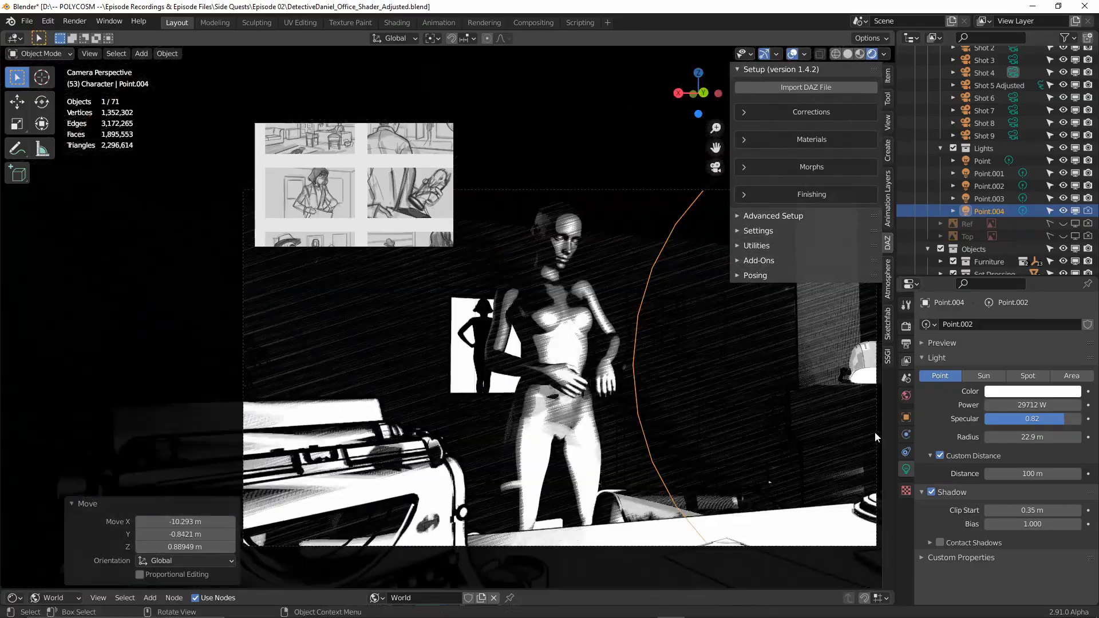
left_click(997, 214)
key("g")
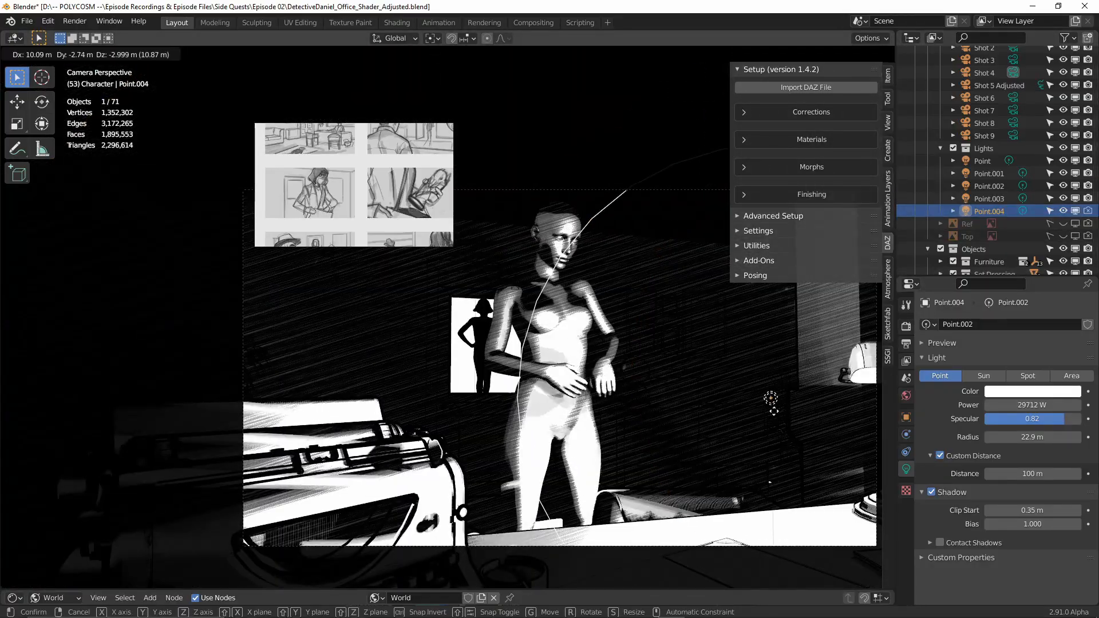
left_click(720, 400)
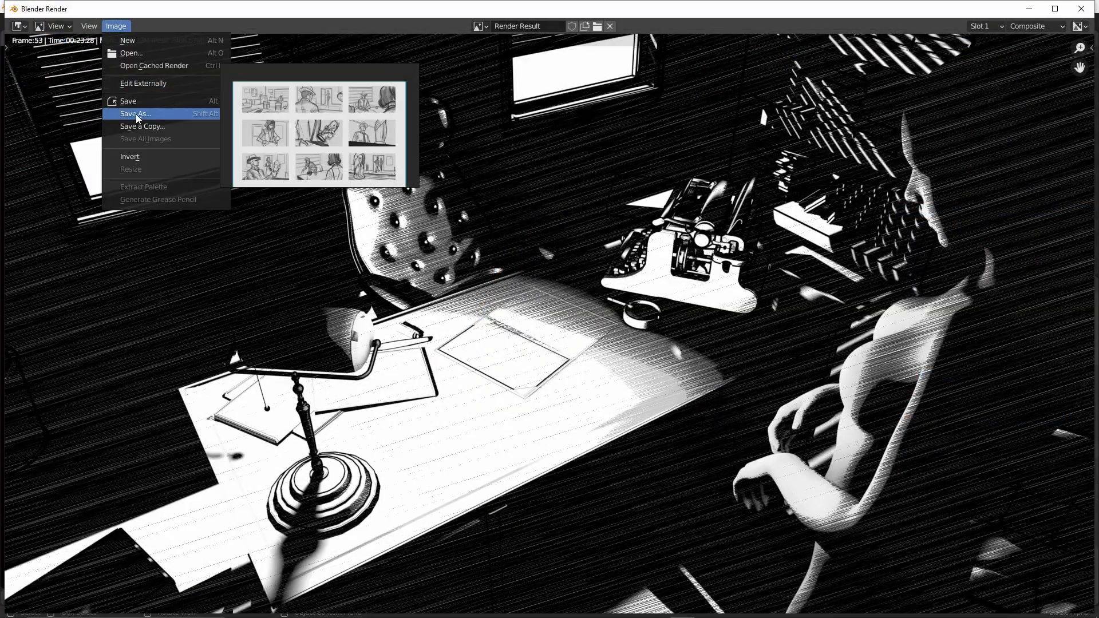
Step: Save the rendered desk shot as Shot03_02.png in the Renders folder
left_click(135, 115)
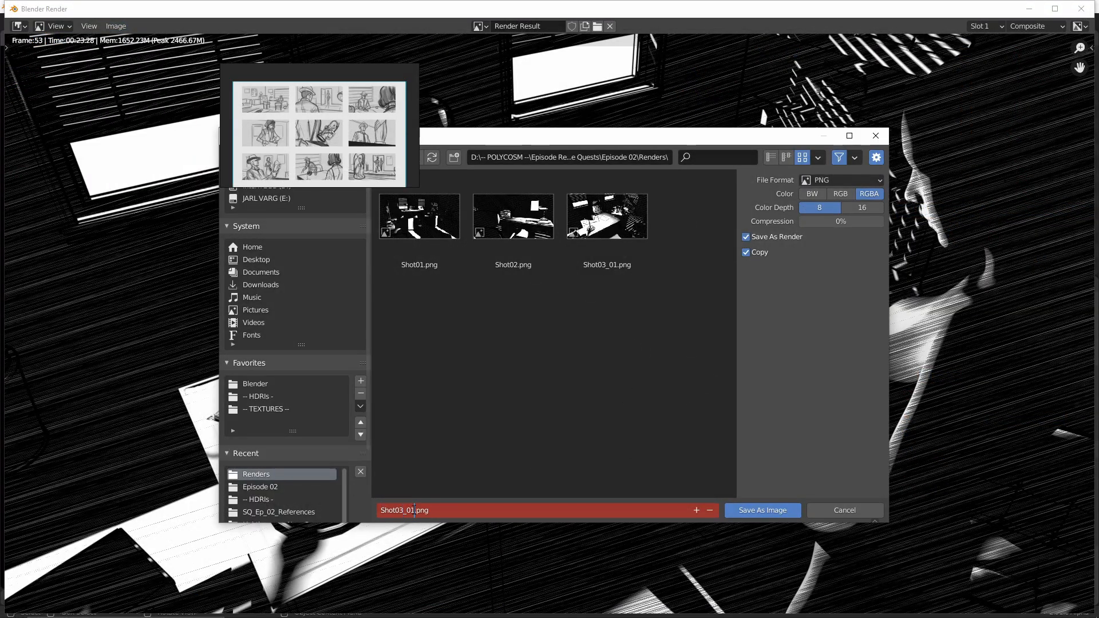
key("BackSpace")
type("2")
key("Return")
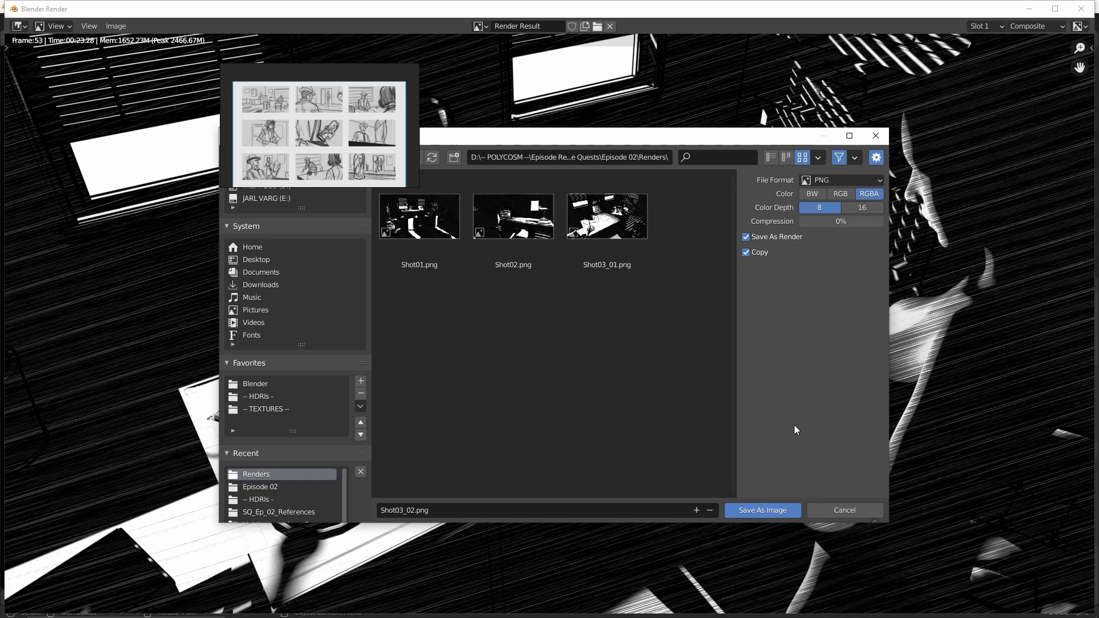
left_click(778, 511)
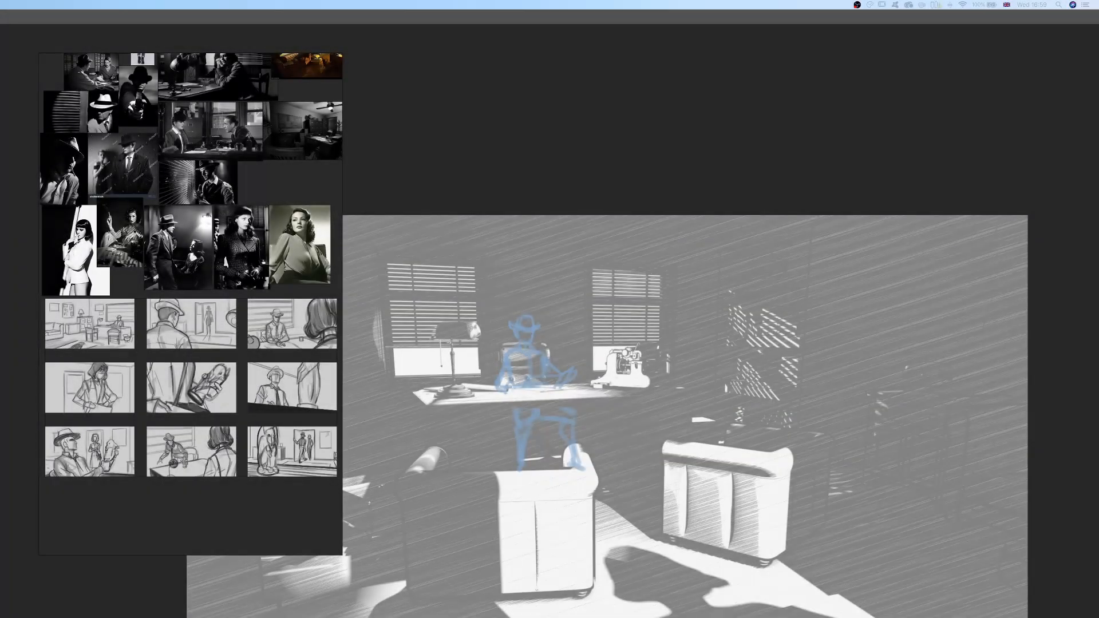
Step: Refine the blue rough sketch of the detective seated behind the desk, strengthening his torso, arms and hands
left_click(547, 423)
left_click_drag(547, 424, 574, 357)
left_click_drag(575, 358, 624, 358, "super")
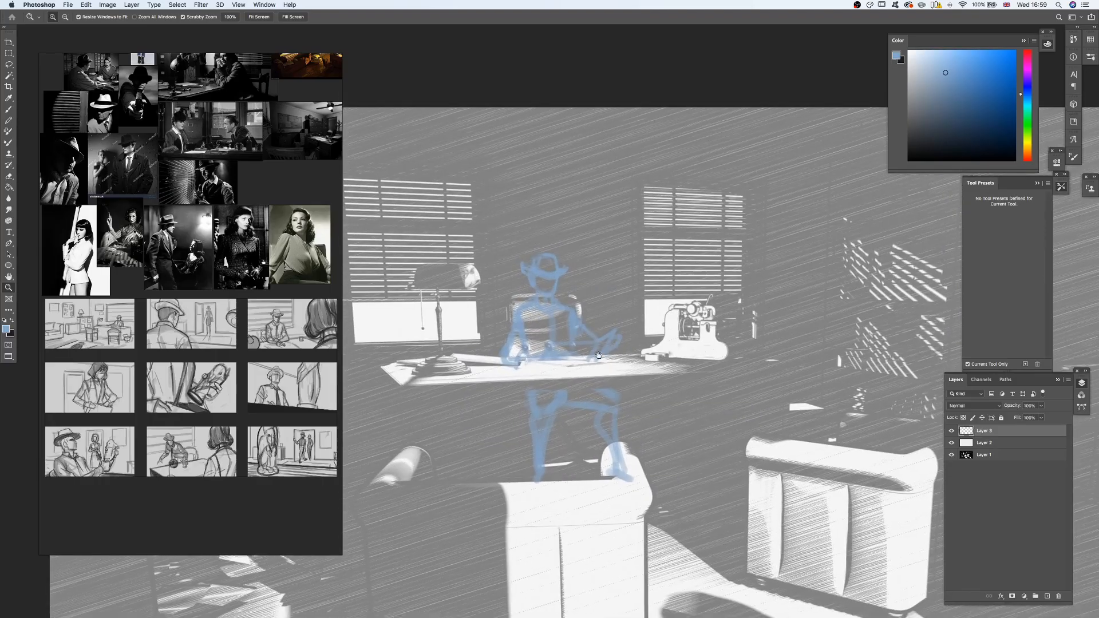
left_click_drag(536, 294, 544, 328)
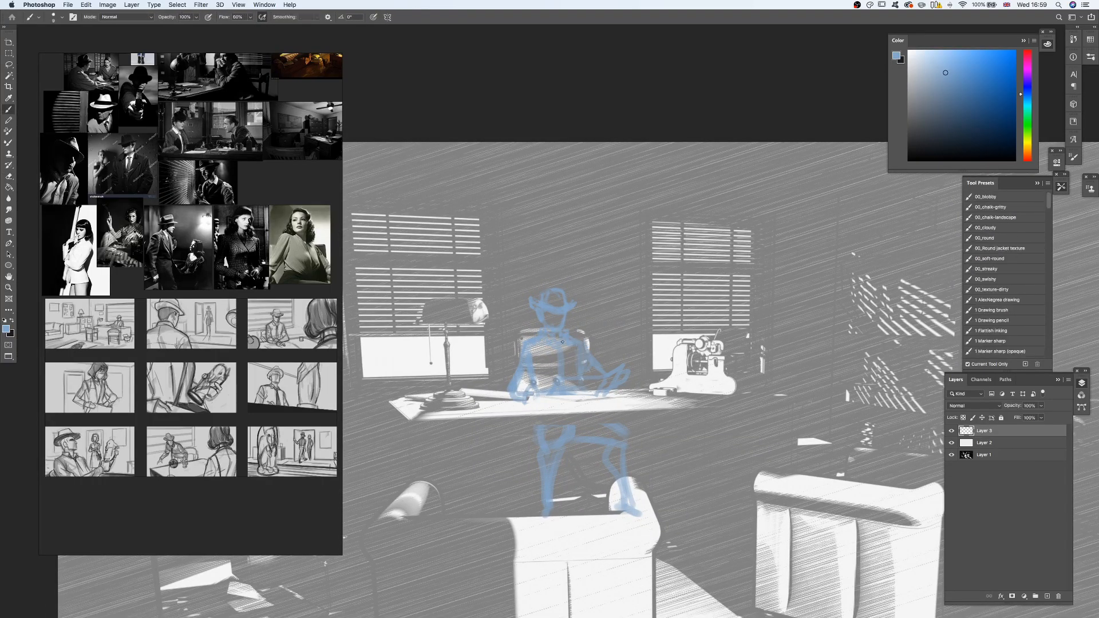
key("bracketright")
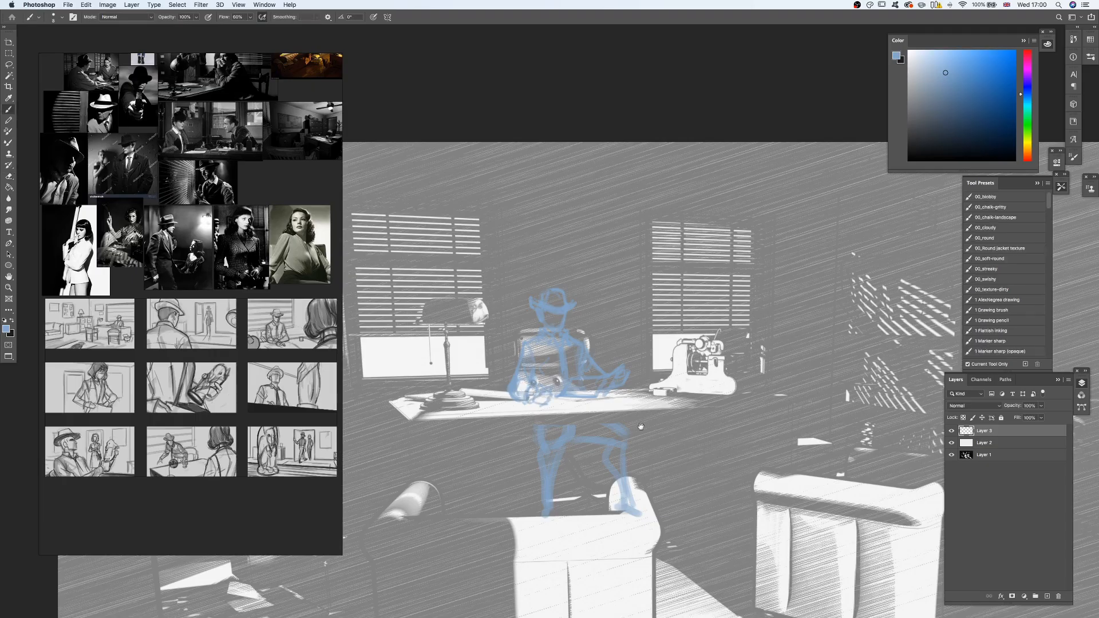
scroll(641, 427, "up", 2, "alt")
key("e")
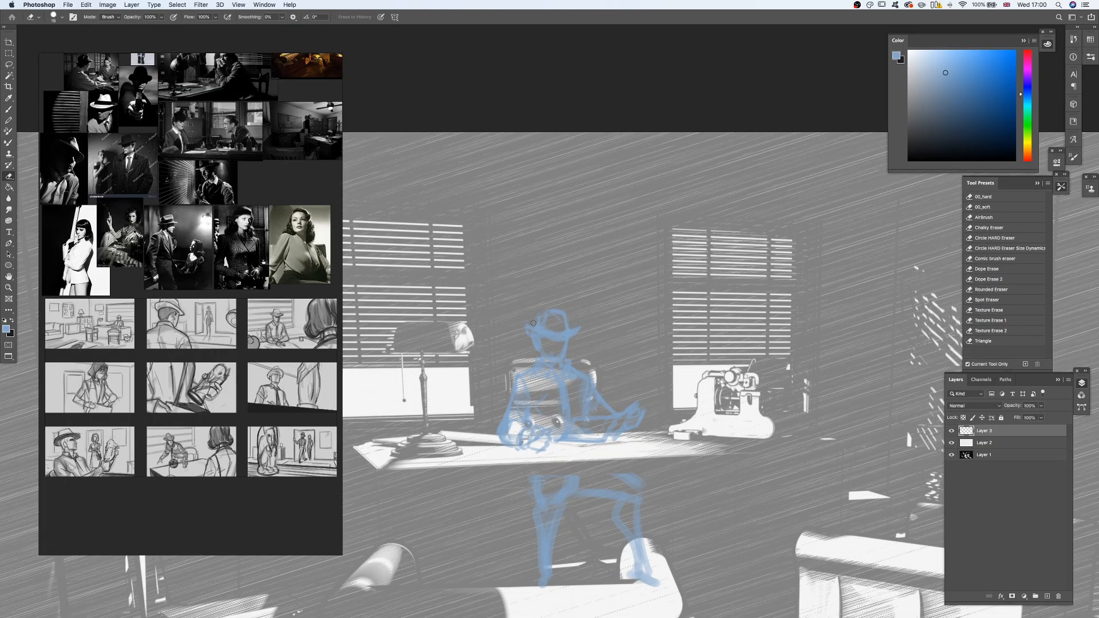
key("b")
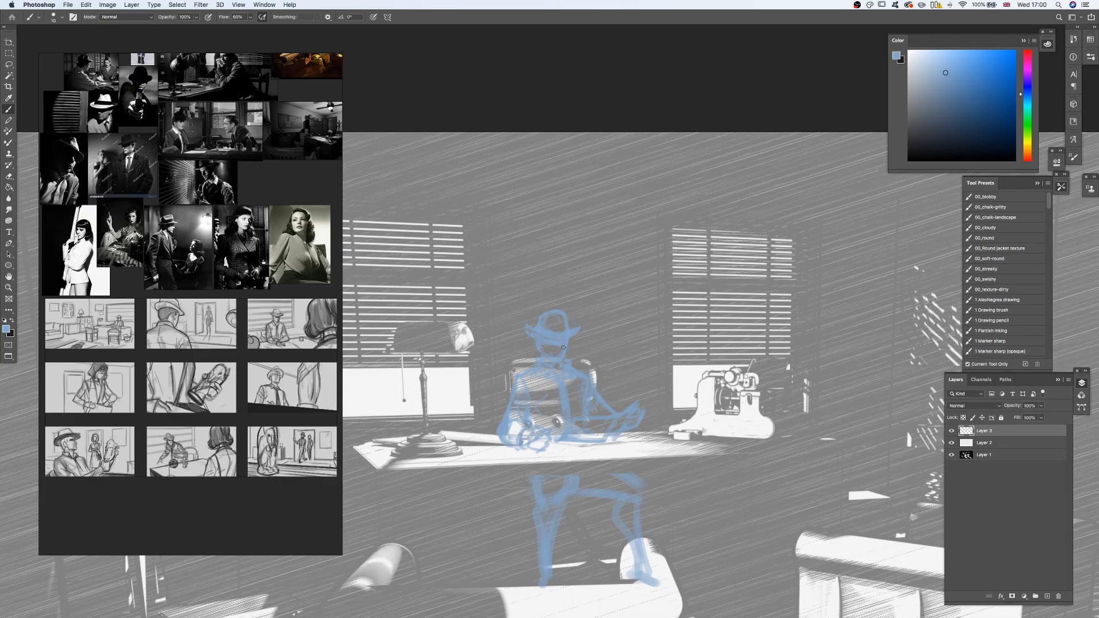
scroll(563, 347, "down", 2, "alt")
key("e")
key("b")
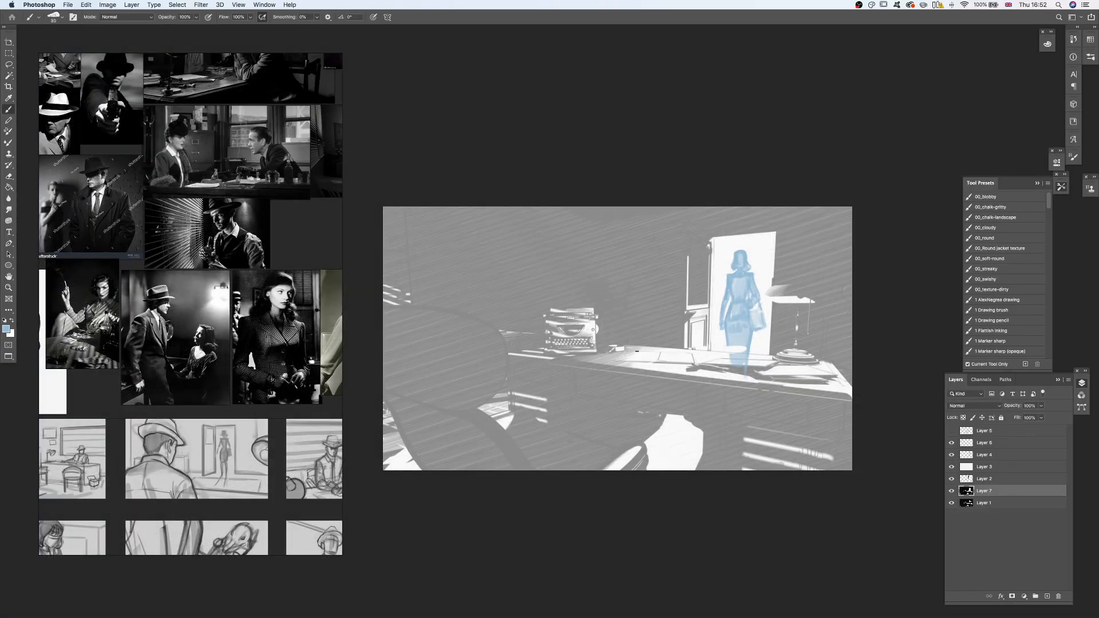
Step: Rough in the foreground detective seen from behind in light blue, blocking his head, hat brim, back and raised arm
mouse_move(528, 446)
left_mouse_down()
mouse_move(595, 458)
mouse_move(659, 415)
left_mouse_up()
mouse_move(550, 417)
left_mouse_down()
mouse_move(536, 453)
mouse_move(574, 295)
mouse_move(605, 299)
left_mouse_up()
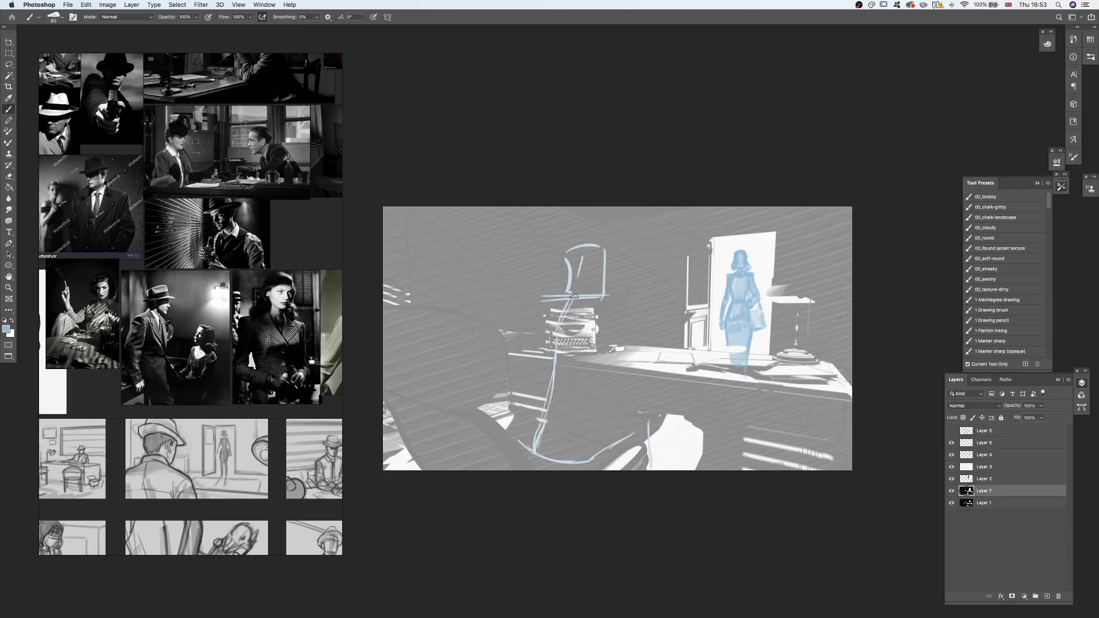
mouse_move(601, 247)
left_mouse_down()
mouse_move(607, 298)
mouse_move(551, 305)
mouse_move(607, 303)
mouse_move(624, 345)
mouse_move(650, 366)
left_mouse_up()
key("bracketleft")
key("f")
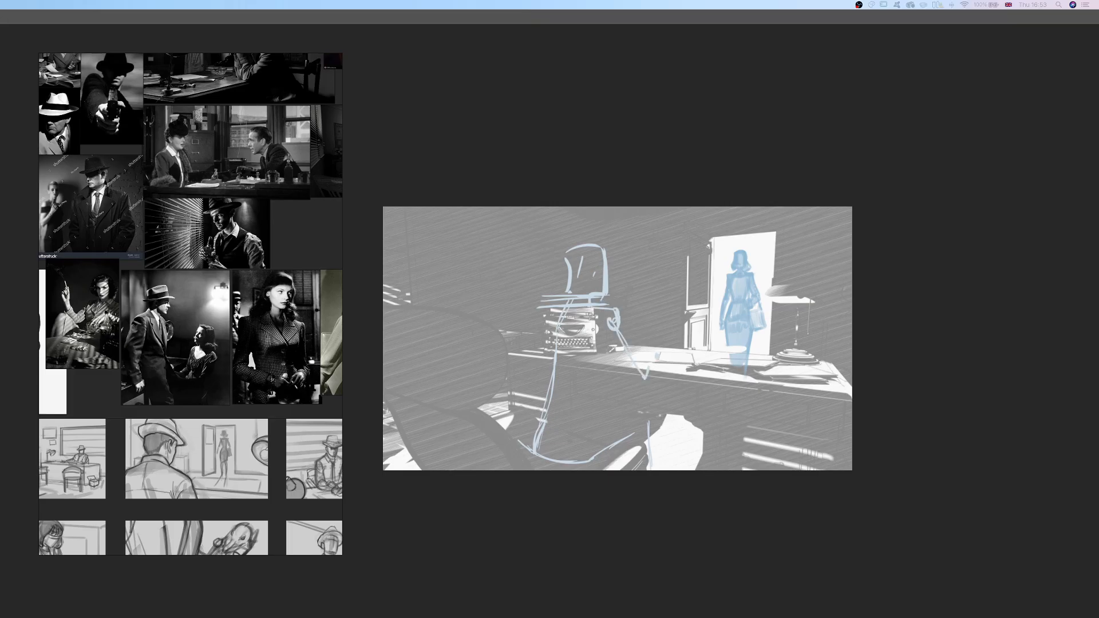
key("f")
left_click_drag(573, 305, 535, 355)
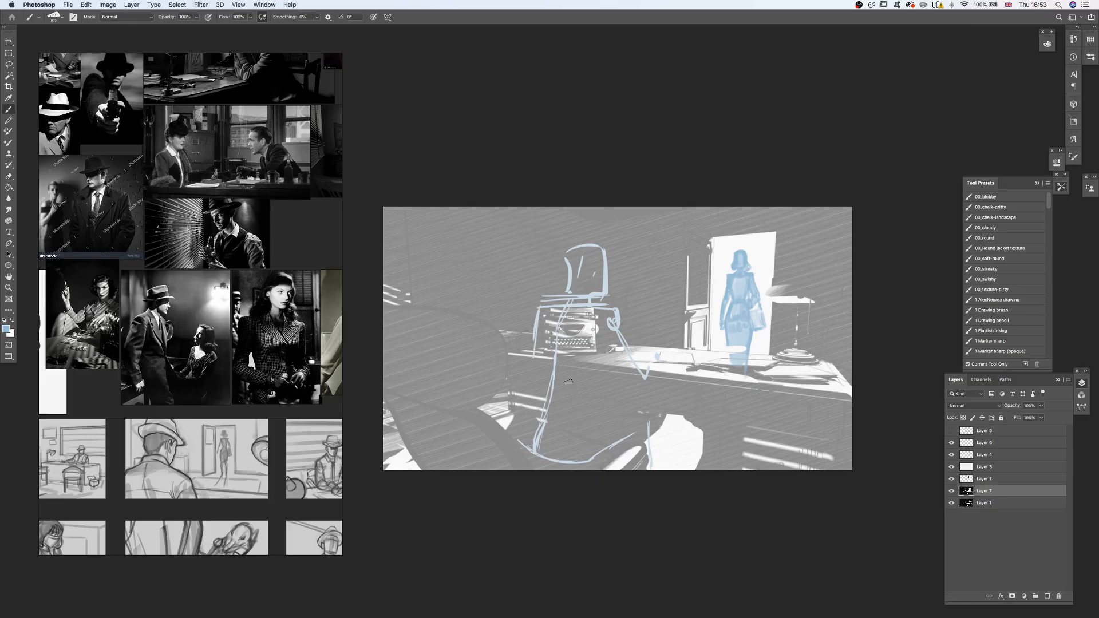
Step: Block in the foreground detective's torso, waist and seated legs with light blue construction lines
mouse_move(610, 329)
left_mouse_down()
mouse_move(590, 418)
mouse_move(525, 424)
mouse_move(567, 430)
mouse_move(651, 413)
left_mouse_up()
key("[")
mouse_move(601, 416)
left_mouse_down()
mouse_move(608, 441)
mouse_move(647, 463)
left_mouse_up()
key("[")
key("[")
mouse_move(624, 415)
left_mouse_down()
mouse_move(627, 437)
mouse_move(593, 438)
left_mouse_up()
mouse_move(587, 421)
left_mouse_down()
mouse_move(640, 408)
mouse_move(645, 441)
left_mouse_up()
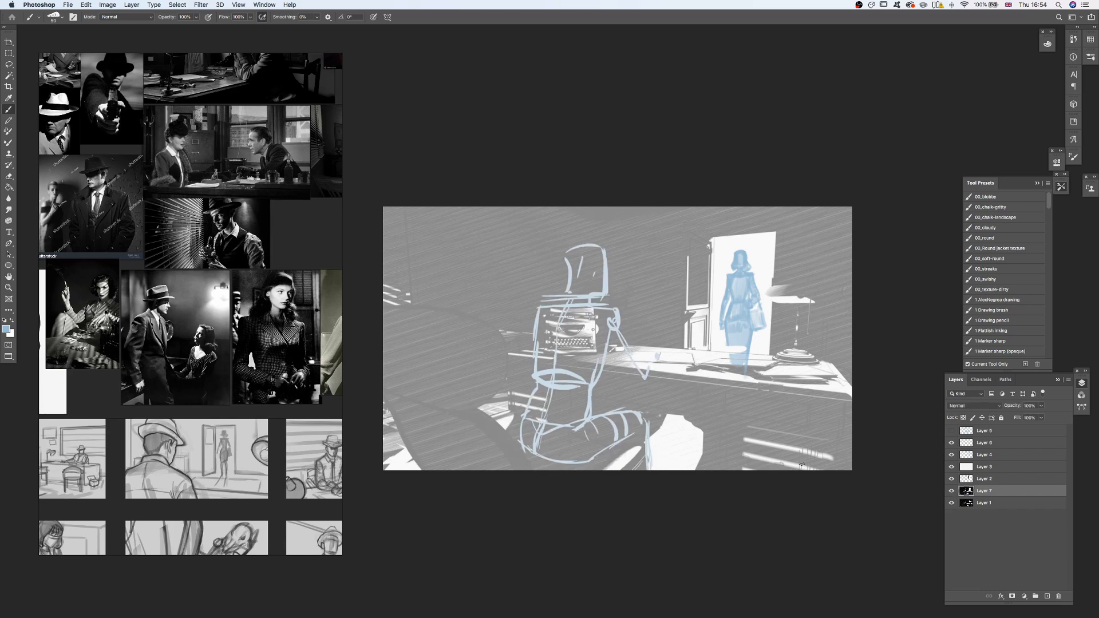
Step: Select the foreground figure's blue lines on Layer 7 with the Magic Wand and copy them onto their own layer
scroll(558, 276, "right", 1)
key("l")
key("super+j")
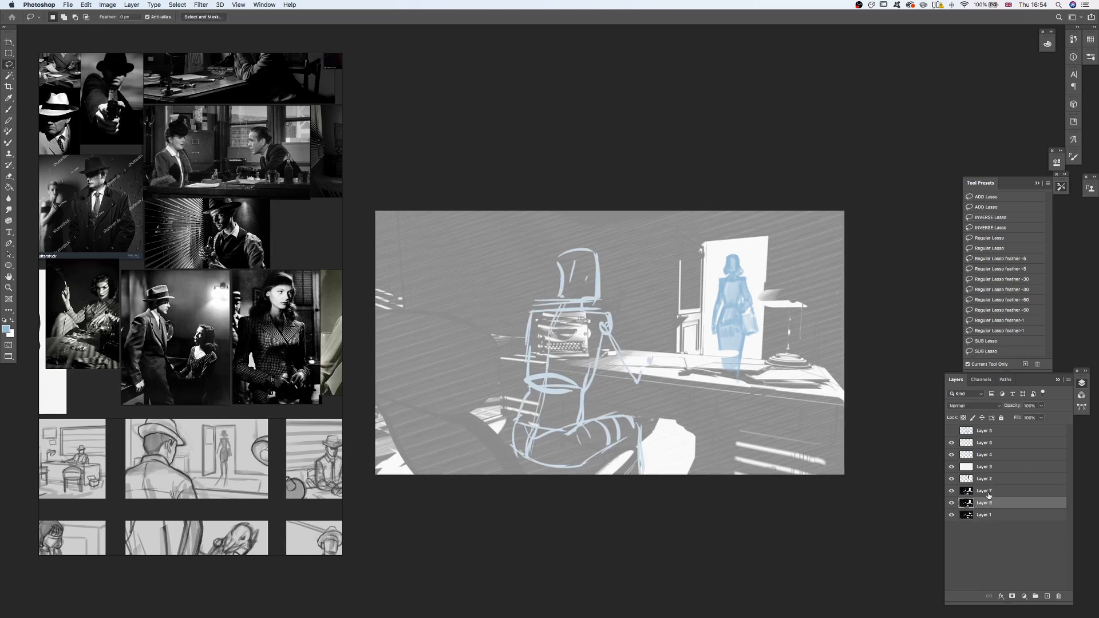
mouse_move(552, 343)
left_mouse_down()
mouse_move(590, 229)
mouse_move(521, 361)
left_mouse_up()
key("w")
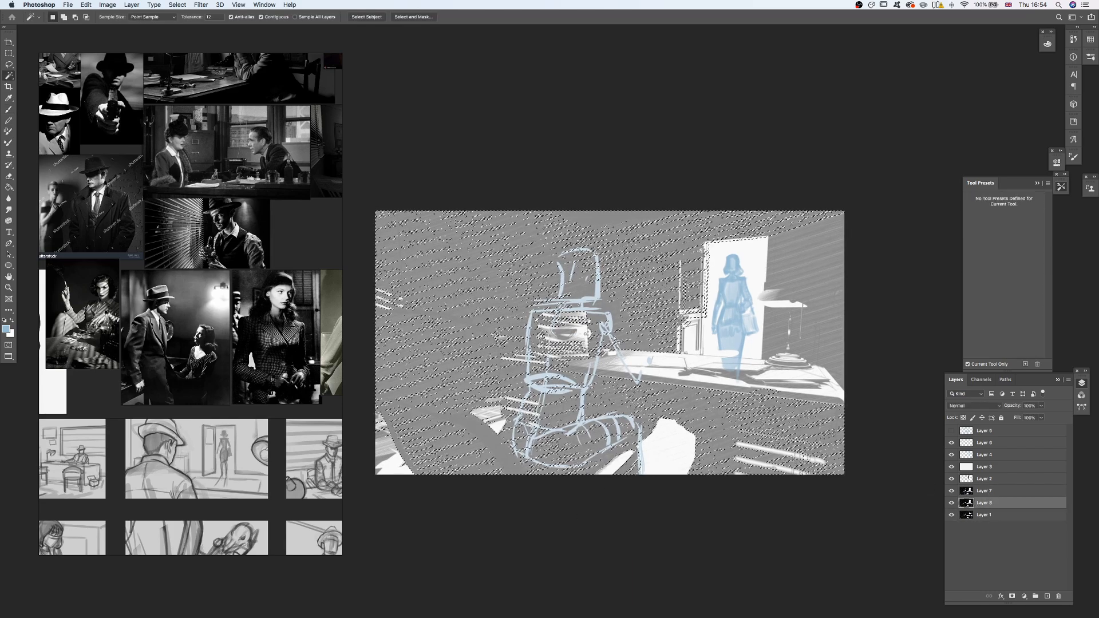
key("alt+bracketright")
left_click(640, 438)
key("super+j")
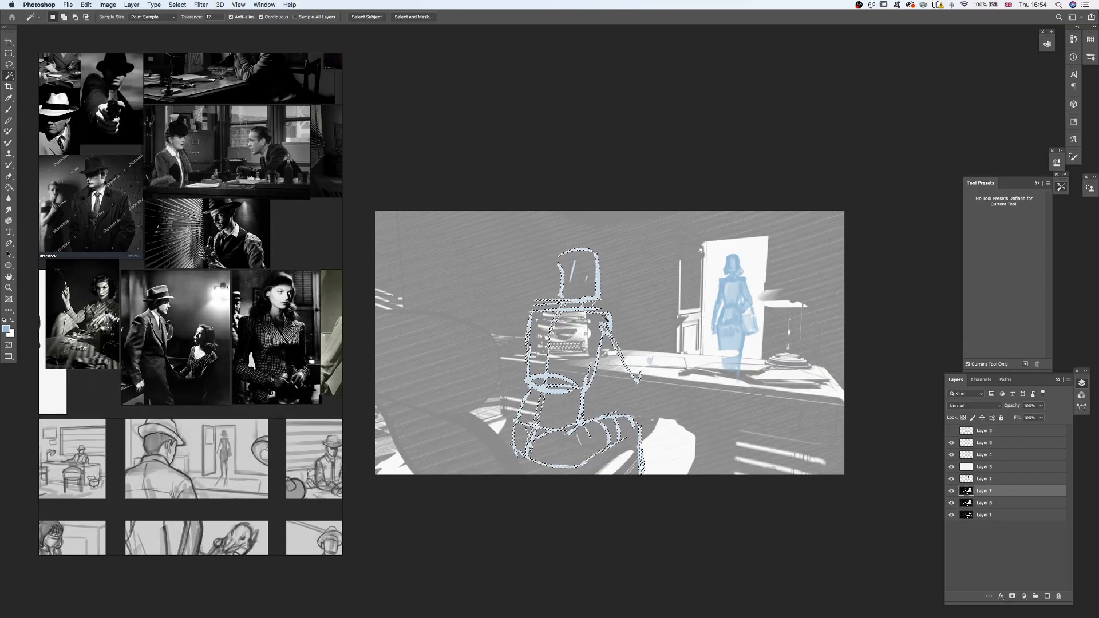
Step: Hide Layer 7, then move the extracted figure lines above Layer 6 and merge them into the sketch layers
left_click(952, 503)
key("b")
left_click_drag(993, 489, 991, 438)
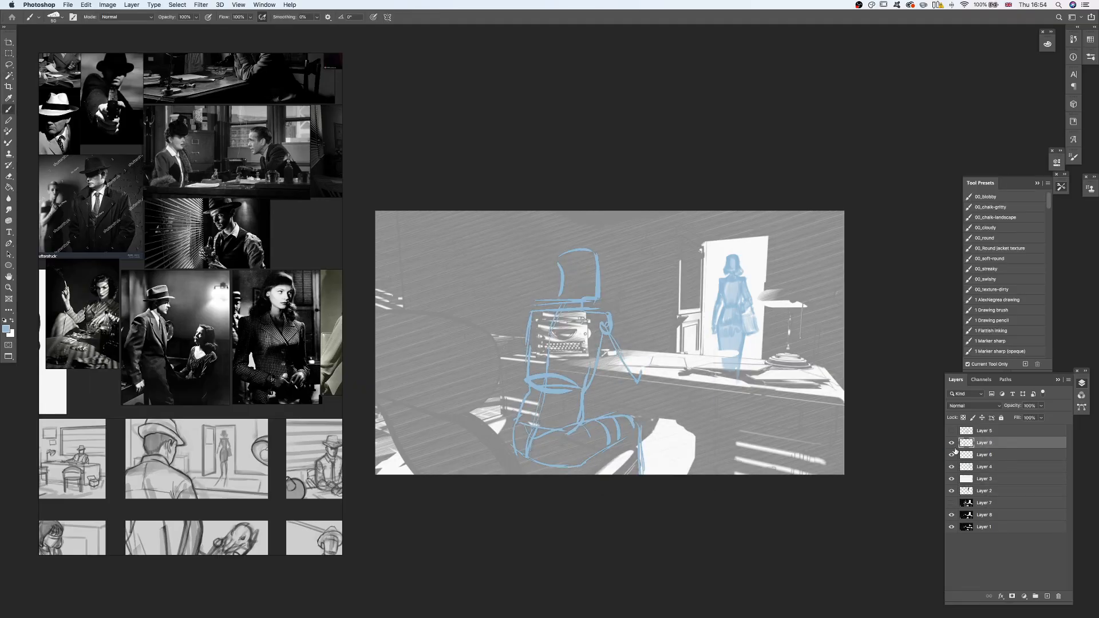
key("super+e")
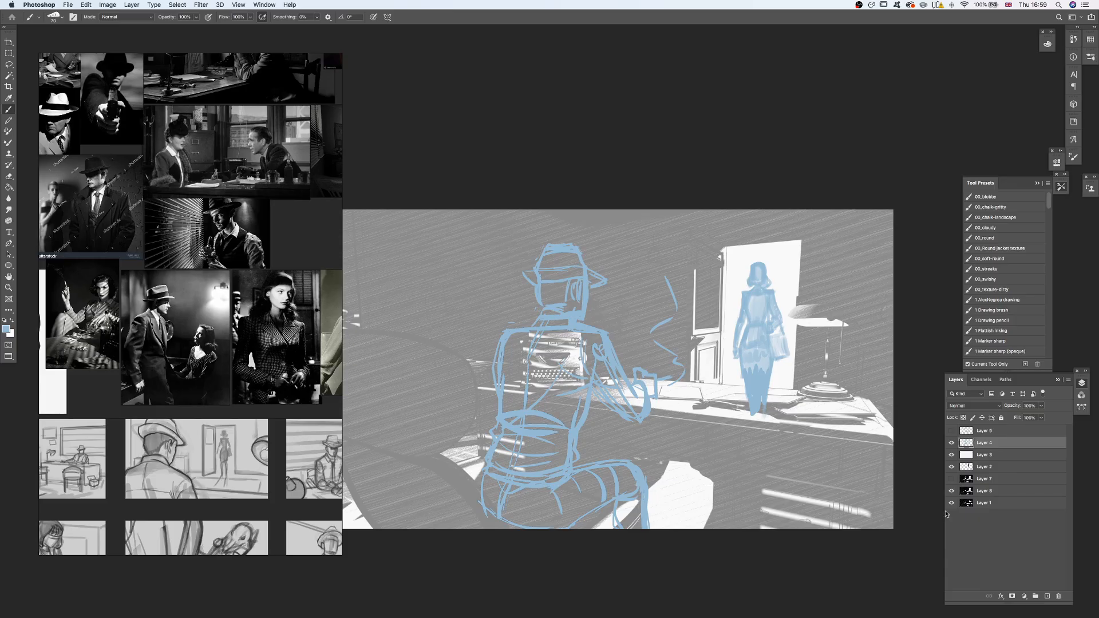
Step: Add a new inking layer above the blue sketch and set up a smaller brush with black as the colour
left_click(1047, 596)
key("d")
key("bracketleft")
key("bracketleft")
key("bracketleft")
scroll(590, 322, "up", 2)
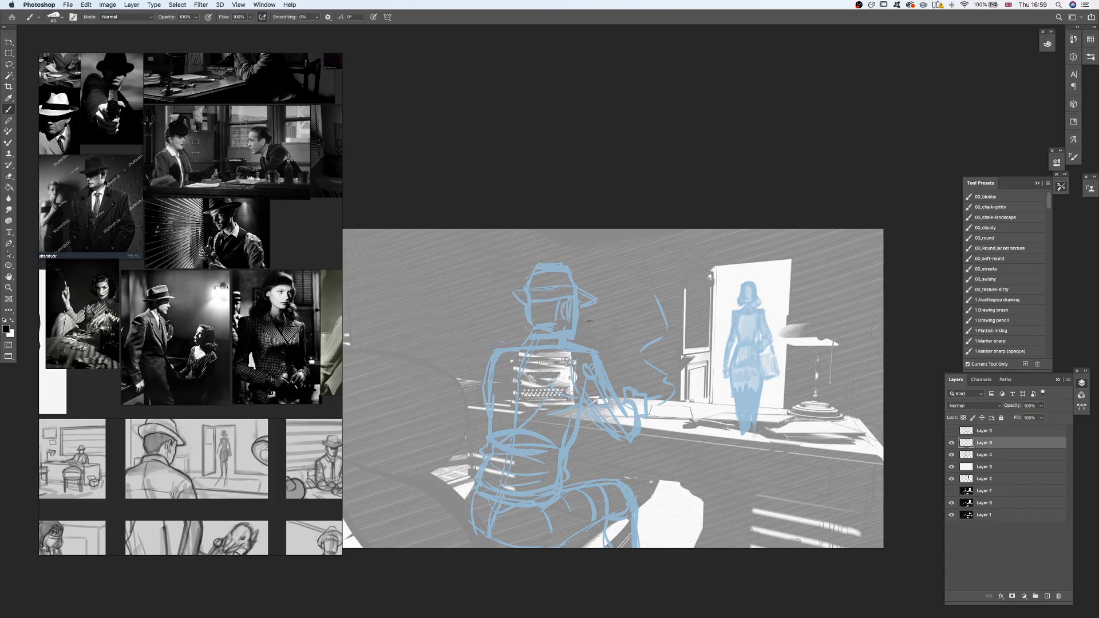
Step: Ink the foreground detective's shoulder line and the outer contour of his back in black over the blue sketch
key("Tab")
key("Tab")
key("super+z")
key("r")
mouse_move(543, 348)
left_mouse_down()
mouse_move(576, 337)
mouse_move(540, 350)
left_mouse_up()
key("r")
mouse_move(520, 347)
left_mouse_down()
mouse_move(503, 349)
mouse_move(484, 457)
left_mouse_up()
scroll(558, 395, "down", 2)
Step: Ink the outline of the foreground detective's bent arm in black, rotating the canvas to suit the strokes
left_click_drag(576, 376, 617, 409)
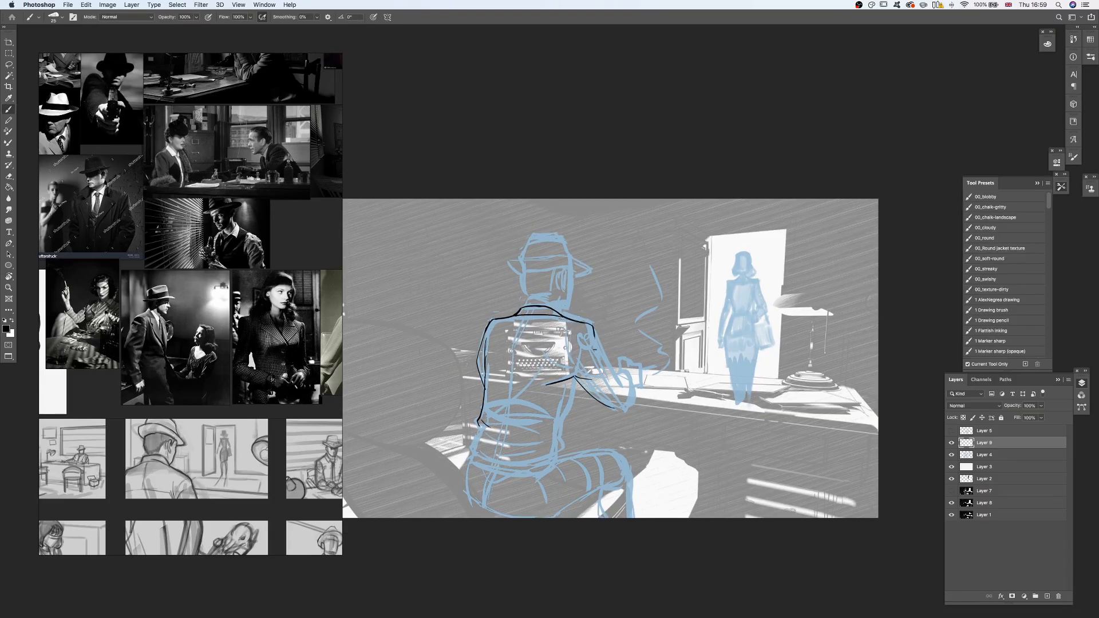
key("r")
left_click_drag(579, 347, 569, 382)
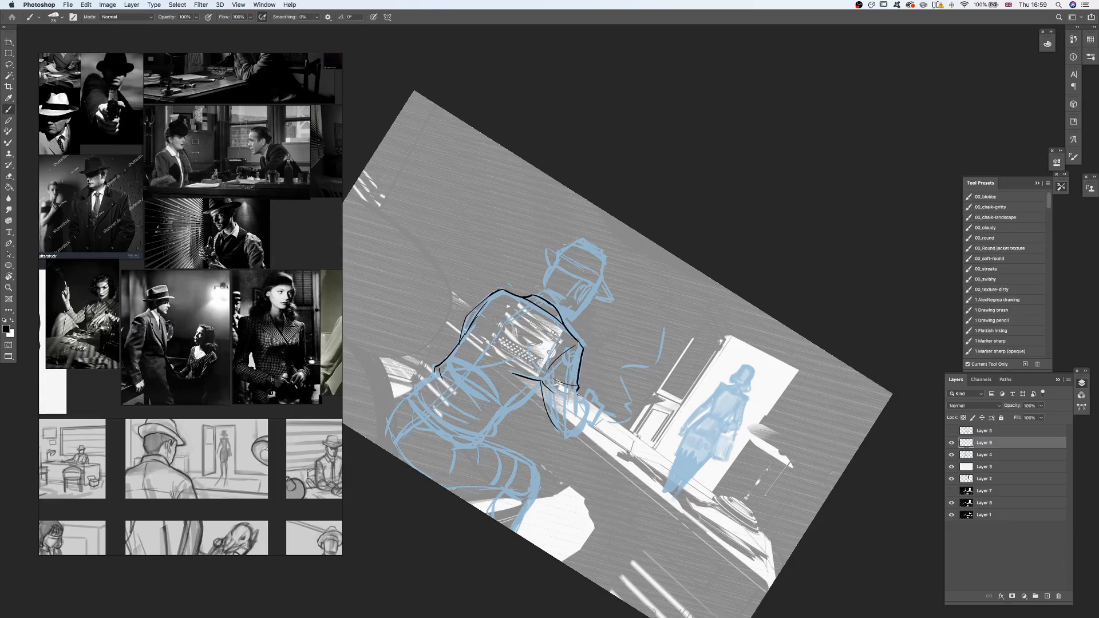
key("r")
key("Escape")
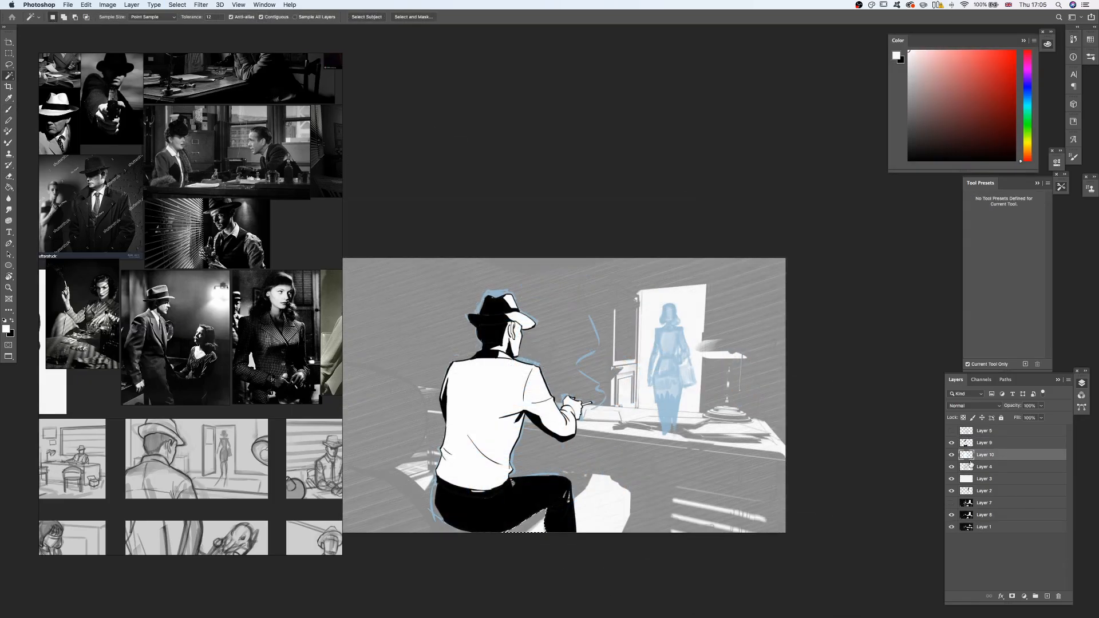
Step: Clear the selection and touch up the foreground detective's trousers and shirt on the ink layer, Layer 9
key("super+d")
key("b")
mouse_move(511, 478)
left_mouse_down()
mouse_move(548, 473)
mouse_move(516, 490)
left_mouse_up()
left_click(985, 443)
key("super+z")
key("x")
left_click_drag(538, 457, 547, 493)
key("bracketleft")
left_click_drag(487, 373, 571, 369)
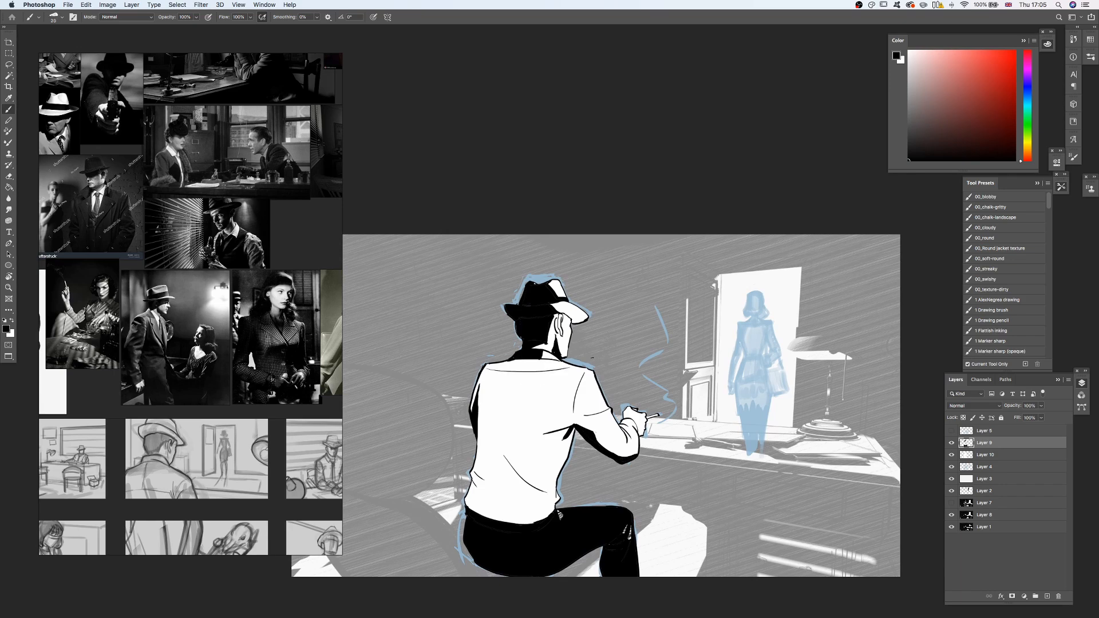
Step: Shade the shadow side of the foreground detective's back in solid black and clean up the white fill on Layer 10
mouse_move(521, 337)
left_mouse_down("super")
mouse_move(504, 338)
mouse_move(484, 398)
left_mouse_up("super")
left_click(985, 454)
key("bracketleft")
mouse_move(491, 368)
left_mouse_down()
mouse_move(483, 399)
mouse_move(496, 362)
left_mouse_up()
left_click_drag(535, 355, 498, 363)
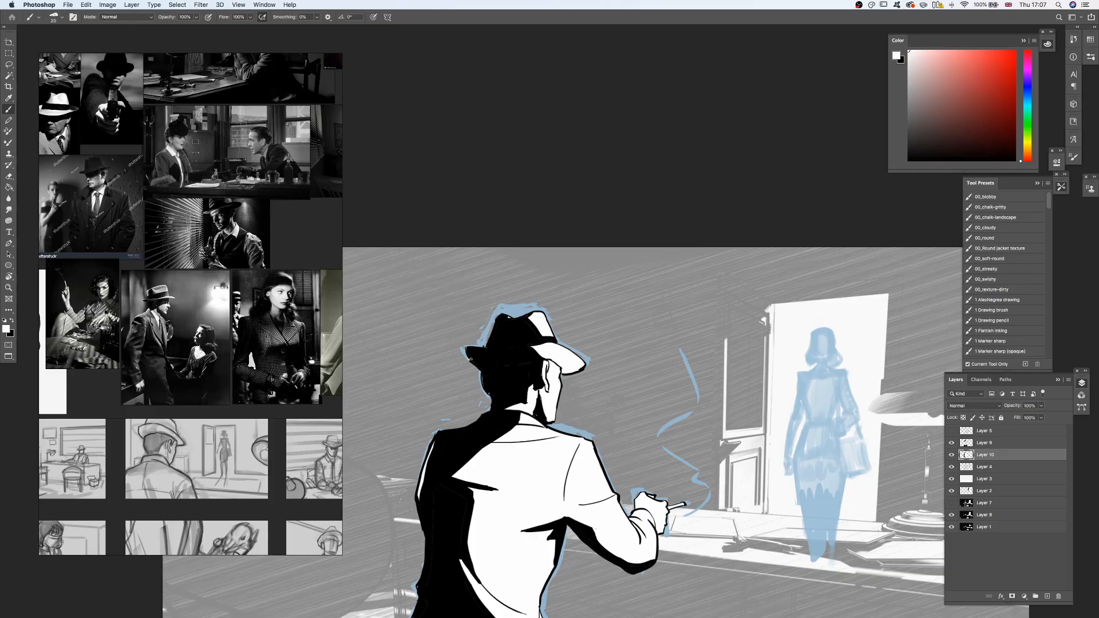
key("x")
key("super+minus")
key("super+minus")
key("super+equal")
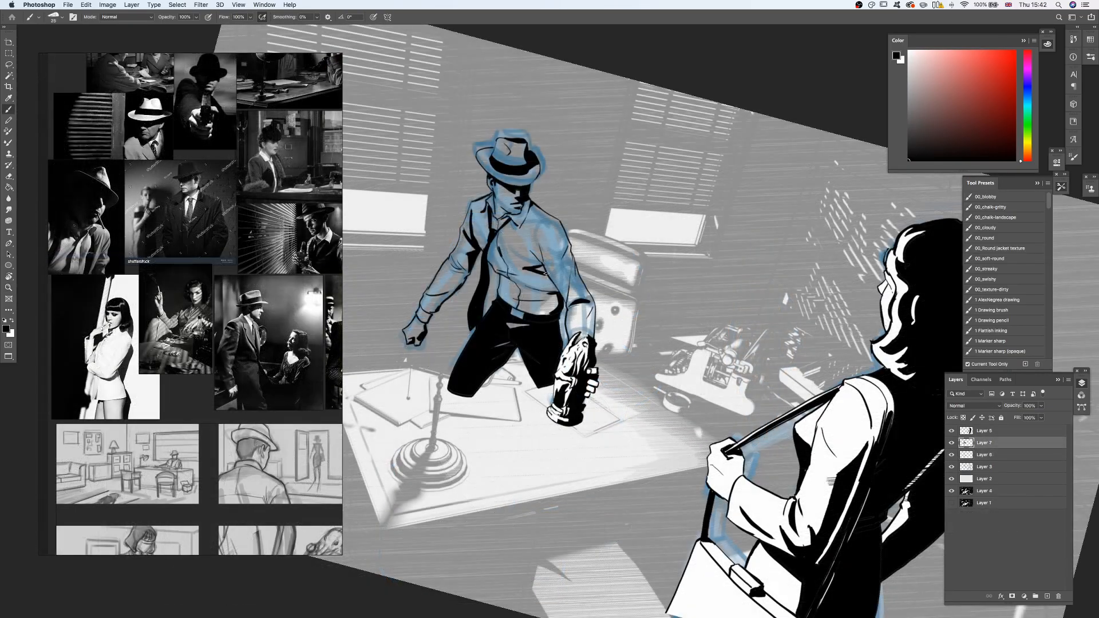
Step: Ink black shadow shapes along the sleeve of the overhead-shot detective's arm that holds the statuette
left_click_drag(630, 355, 549, 229)
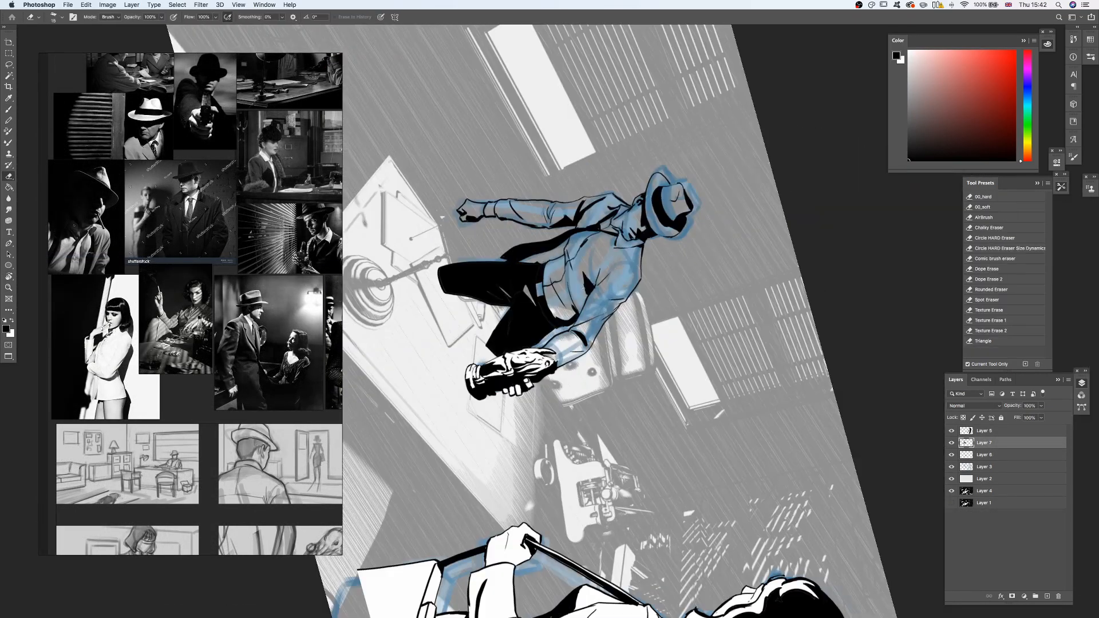
key("b")
mouse_move(584, 290)
left_mouse_down()
mouse_move(524, 306)
mouse_move(557, 306)
mouse_move(569, 286)
mouse_move(598, 294)
mouse_move(597, 216)
left_mouse_up()
key("]")
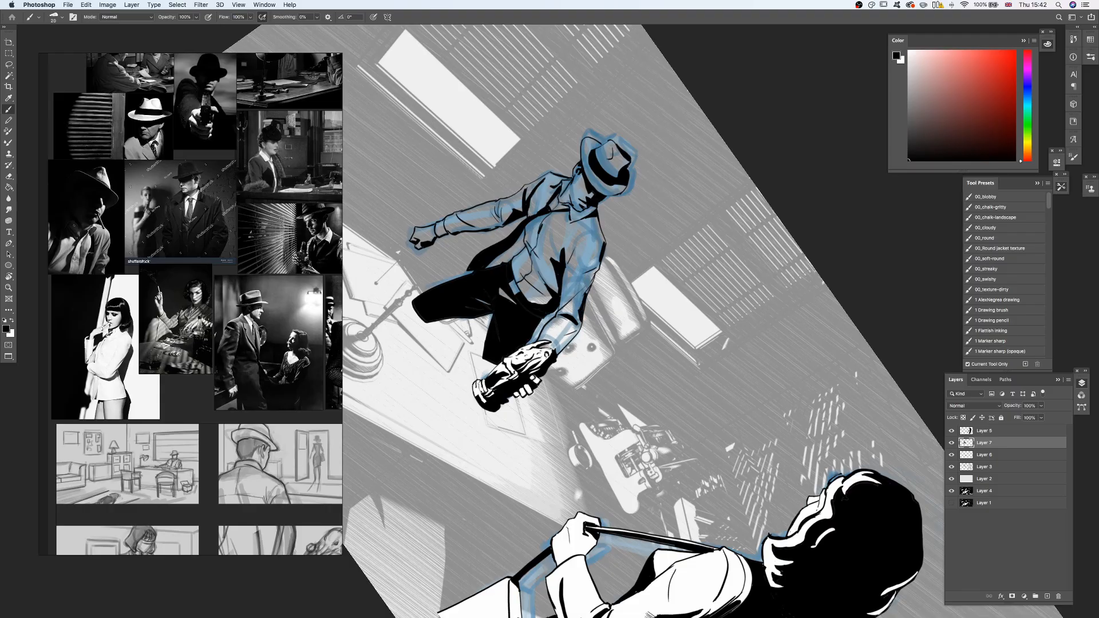
left_click_drag(594, 280, 571, 339)
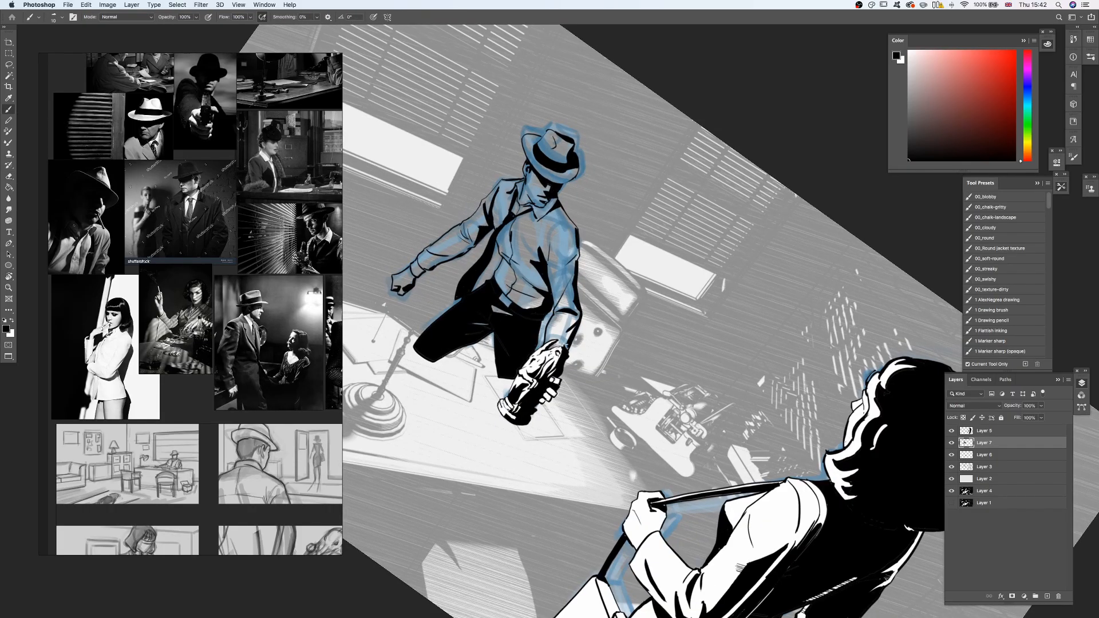
Step: Ink further black folds on the overhead-shot detective's shirt and restore the canvas rotation
key("r")
mouse_move(607, 229)
left_mouse_down()
mouse_move(579, 226)
mouse_move(541, 245)
mouse_move(608, 259)
mouse_move(563, 283)
left_mouse_up()
key("r")
mouse_move(564, 269)
left_mouse_down()
mouse_move(537, 269)
mouse_move(583, 278)
left_mouse_up()
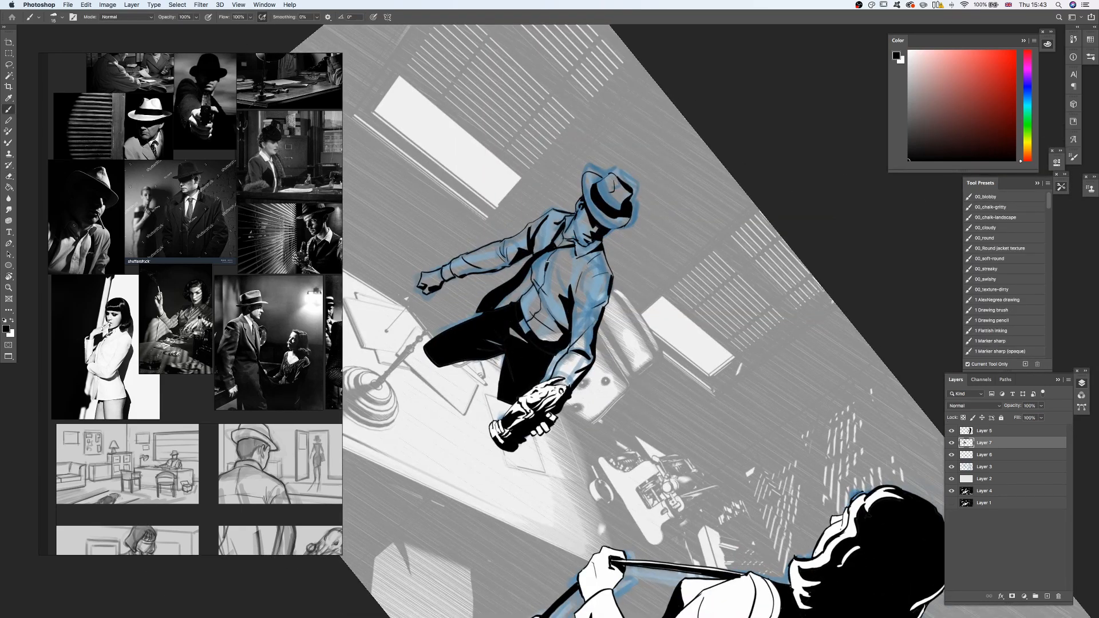
key("r")
key("Escape")
Step: Select the inked detective's silhouette by inverting a Magic Wand selection of the surroundings, and contract the selection
left_click_drag(647, 401, 618, 390, "super")
key("w")
left_click(646, 248)
key("super+shift+i")
left_click(178, 5)
mouse_move(189, 127)
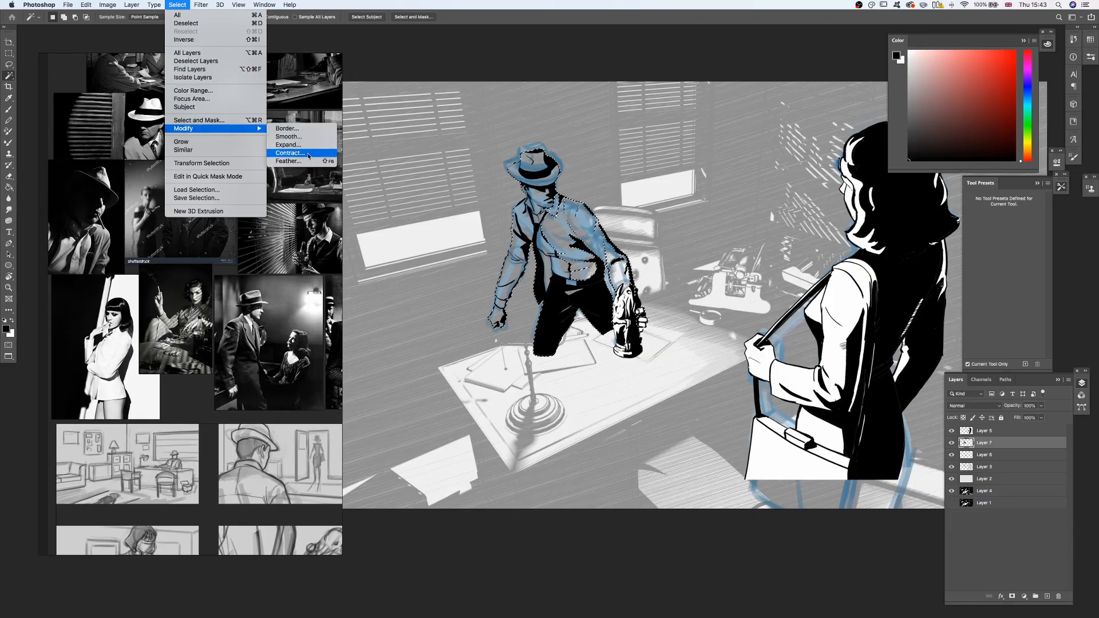
left_click(289, 152)
left_click(645, 373)
Step: Add a new layer beneath the detective's ink lines, fill the selected figure with white, and deselect
key("g")
key("x")
left_click(999, 455)
left_click(1048, 597)
left_click(613, 270)
key("super+d")
Step: Lasso the unfilled part of the detective's shirt and sleeve and fill it with white
key("l")
key("super+equal")
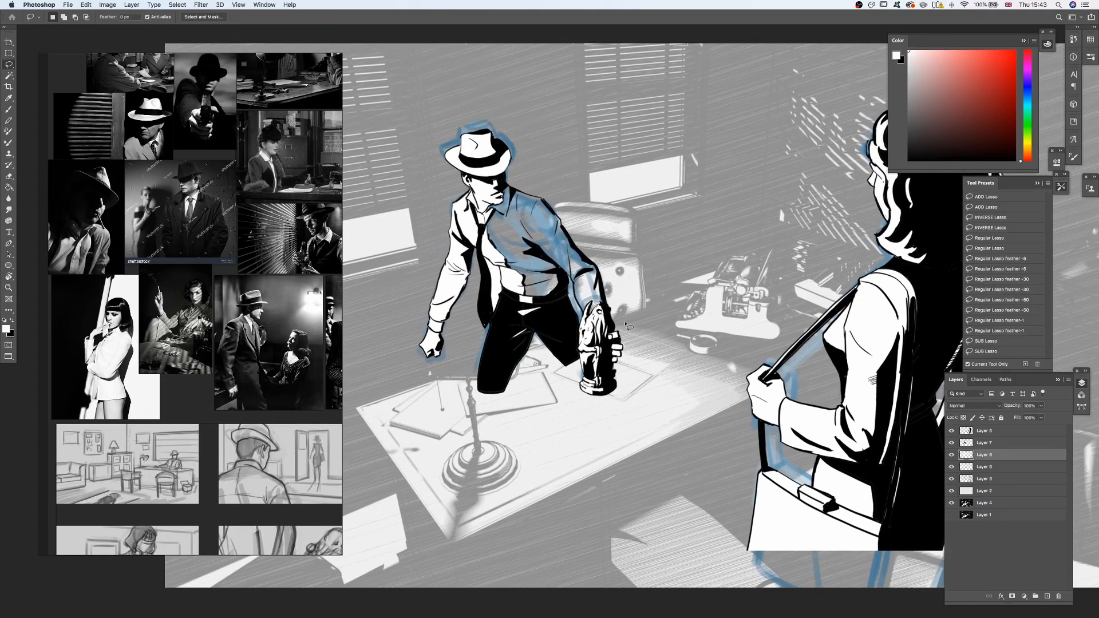
mouse_move(572, 280)
left_mouse_down()
mouse_move(535, 318)
mouse_move(506, 188)
left_mouse_up()
mouse_move(565, 225)
left_mouse_down()
mouse_move(610, 309)
mouse_move(598, 318)
mouse_move(593, 298)
left_mouse_up()
key("g")
left_click(592, 293)
key("z")
key("super+minus")
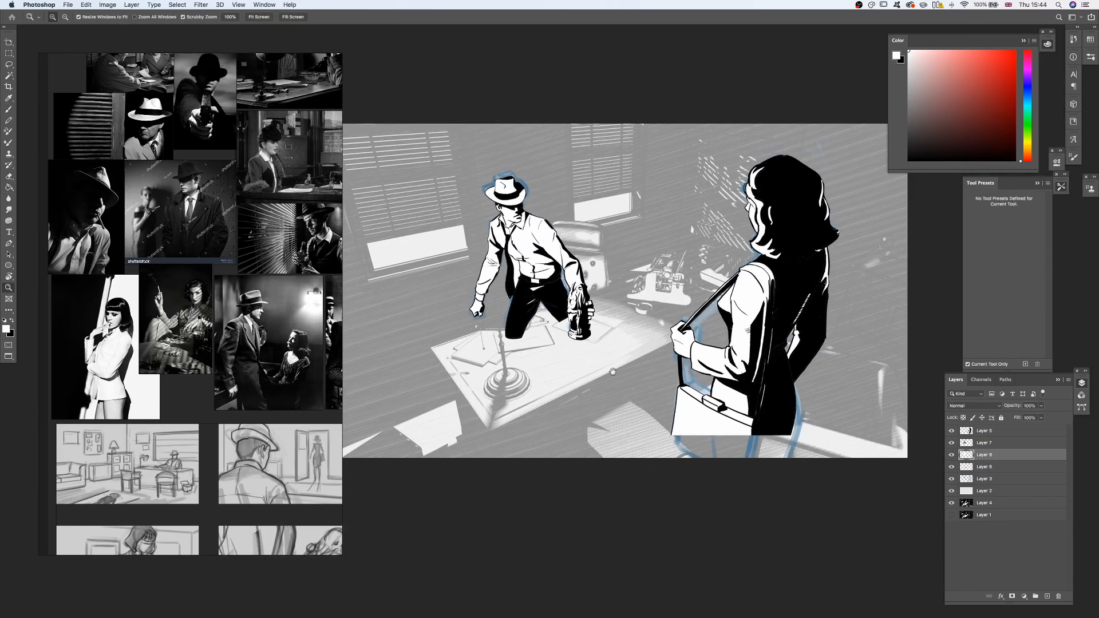
Step: Merge the detective's ink and white fill layers, and toggle the merged layer's visibility to check it
key("super+e")
left_click(951, 444)
left_click(951, 444)
left_click(951, 443)
left_click(951, 444)
Step: Touch up the black and white areas of the detective's trousers and statuette arm on the merged layer
key("super+plus")
key("super+plus")
key("e")
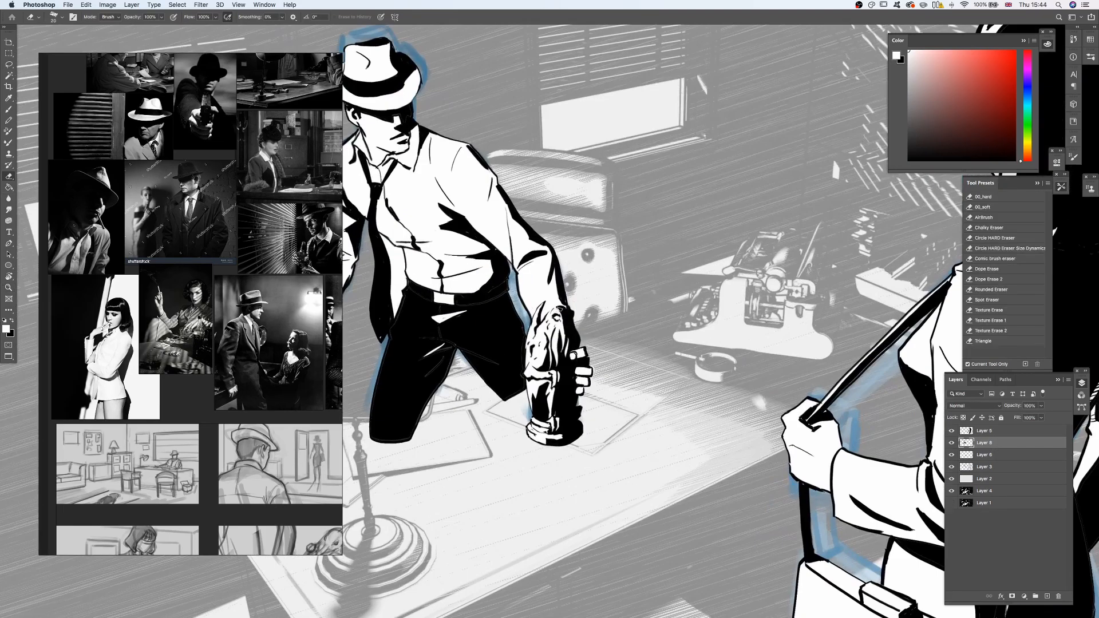
key("b")
key("x")
key("x")
key("x")
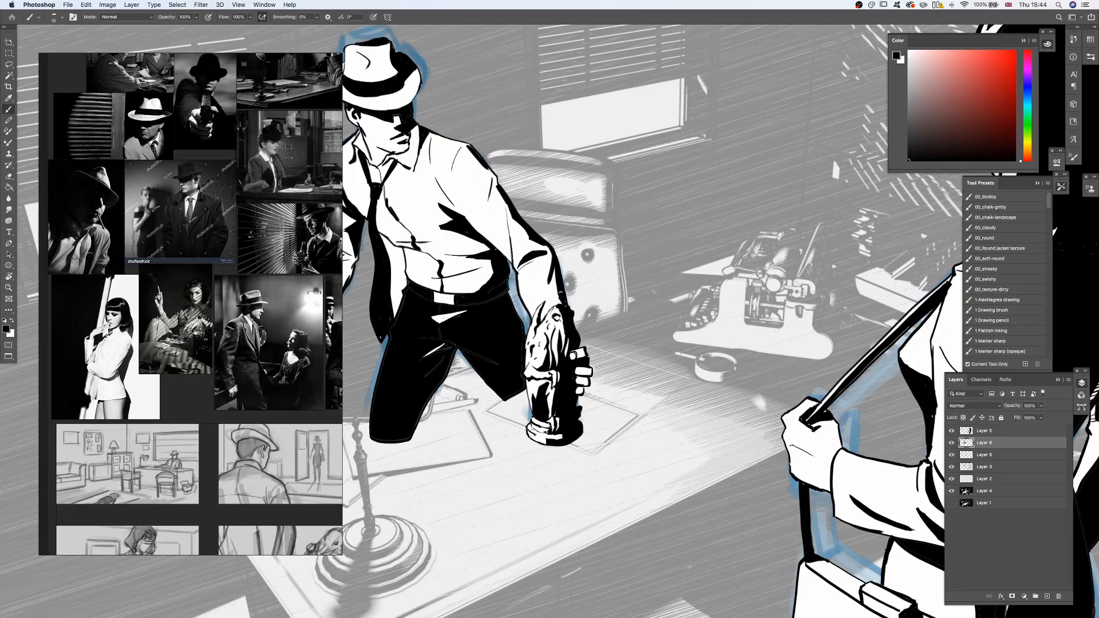
key("super+minus")
key("super+plus")
key("x")
key("r")
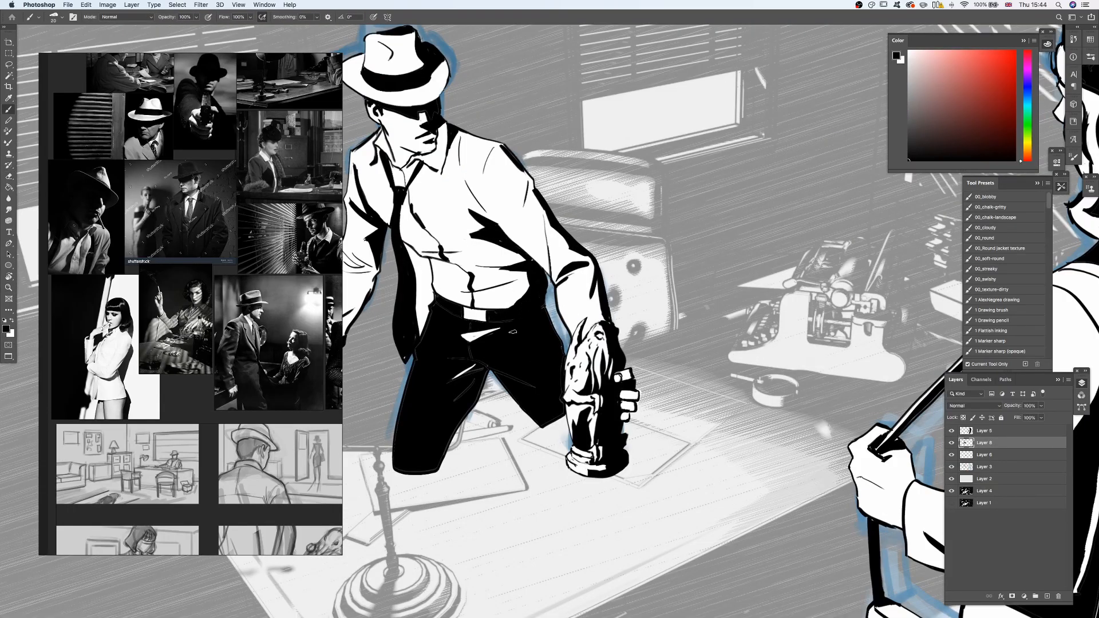
Step: Paint white fold highlights around the hips and thighs of the detective's black trousers with a smaller brush
mouse_move(558, 391)
left_mouse_down()
mouse_move(540, 339)
mouse_move(494, 347)
mouse_move(509, 369)
left_mouse_up()
key("b")
key("x")
key("bracketleft")
key("x")
key("x")
key("x")
key("x")
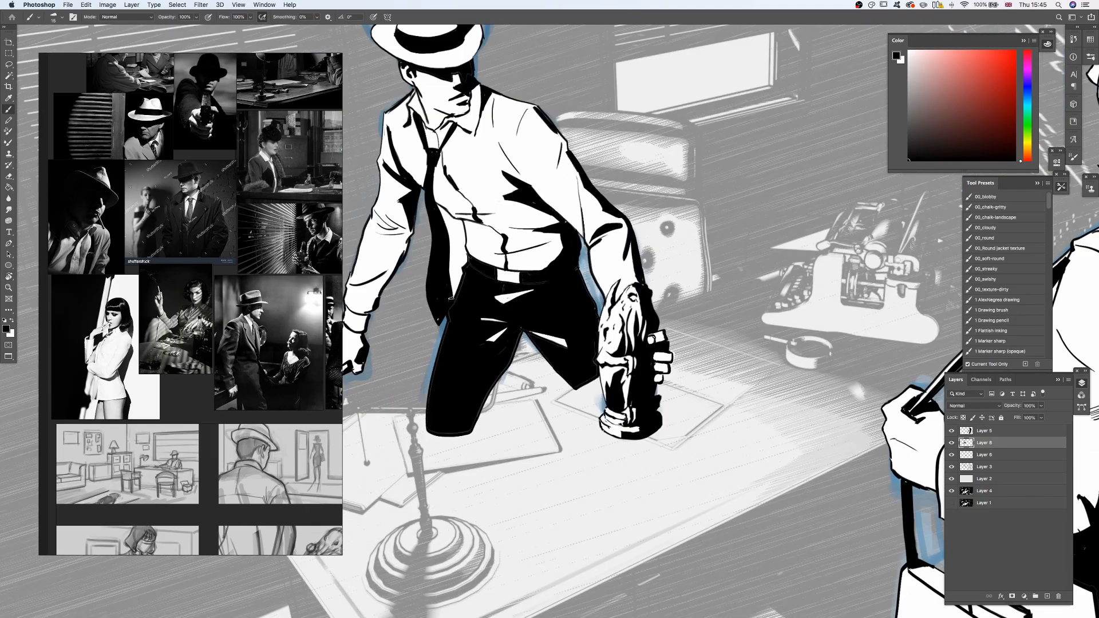
mouse_move(462, 282)
left_mouse_down()
mouse_move(460, 308)
mouse_move(461, 229)
mouse_move(465, 257)
mouse_move(405, 235)
left_mouse_up()
key("bracketleft")
key("bracketleft")
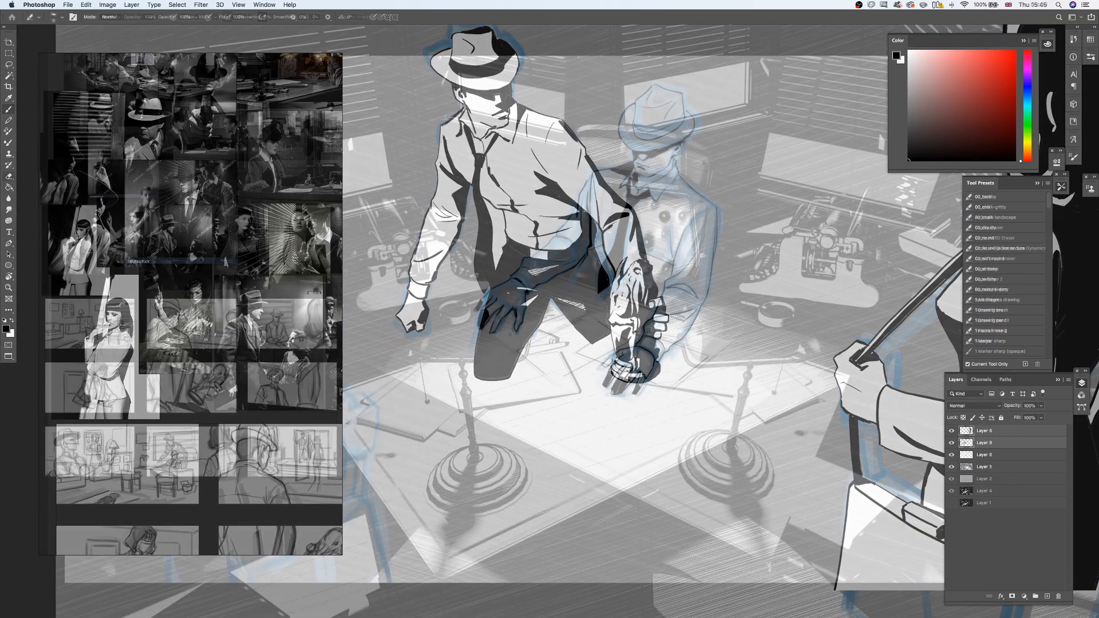
Step: Ink the seated detective's waistline along the hem of his shirt as a thick black band
key("bracketright")
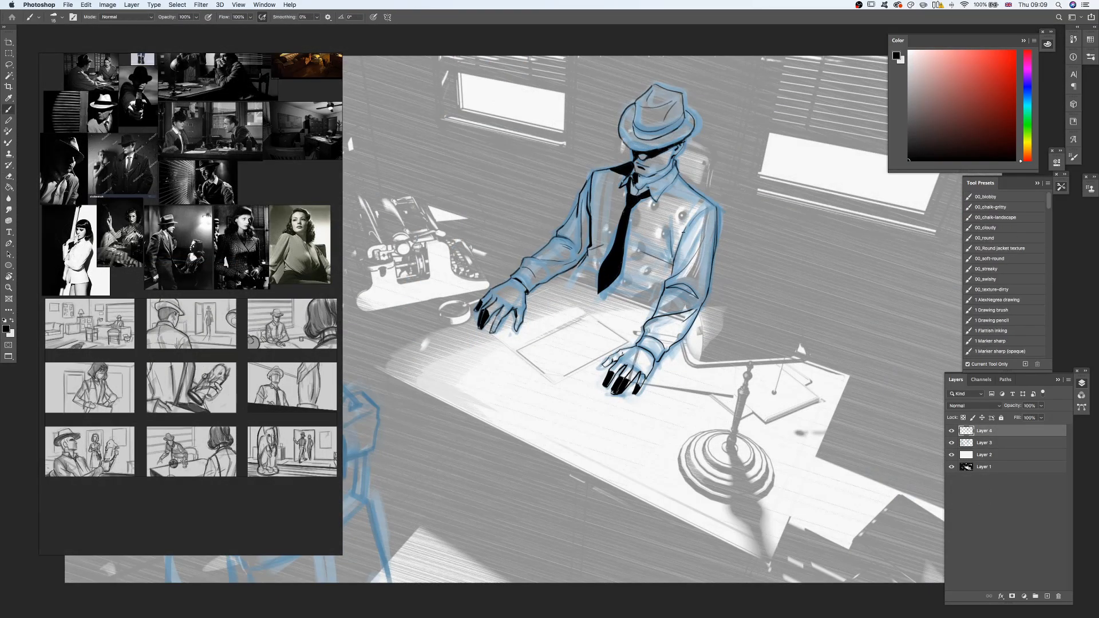
left_click_drag(580, 265, 579, 269)
mouse_move(580, 270)
left_mouse_down()
mouse_move(585, 281)
mouse_move(601, 268)
mouse_move(659, 273)
mouse_move(631, 241)
mouse_move(653, 269)
mouse_move(630, 252)
mouse_move(642, 270)
left_mouse_up()
key("bracketright")
key("bracketleft")
mouse_move(560, 274)
left_mouse_down()
mouse_move(561, 288)
mouse_move(654, 262)
left_mouse_up()
left_click_drag(637, 279, 624, 278)
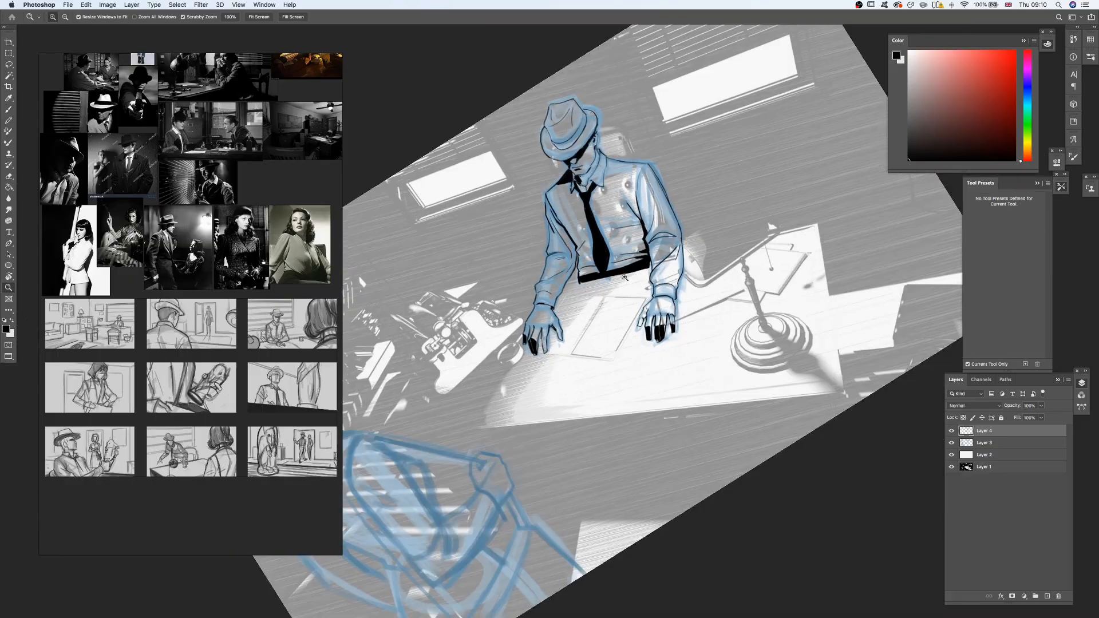
Step: Ink the black band and shadowed brim of the seated detective's hat, adjusting the brush size and undoing a stray stroke
key("Escape")
mouse_move(628, 222)
left_mouse_down()
mouse_move(651, 220)
mouse_move(617, 250)
mouse_move(596, 250)
left_mouse_up()
mouse_move(528, 234)
left_mouse_down()
mouse_move(621, 260)
mouse_move(639, 330)
left_mouse_up()
key("bracketright")
key("bracketright")
key("bracketright")
key("bracketright")
key("bracketright")
key("super+z")
left_click_drag(639, 330, 569, 229)
key("bracketleft")
key("bracketleft")
key("bracketleft")
mouse_move(565, 236)
left_mouse_down()
mouse_move(596, 237)
mouse_move(599, 212)
mouse_move(558, 213)
mouse_move(567, 201)
mouse_move(505, 242)
left_mouse_up()
Step: Ink fold lines and shadow accents on the seated detective's shirt and sleeves with a smaller brush
left_click_drag(503, 241, 548, 229, "super")
key("r")
mouse_move(596, 272)
left_mouse_down()
mouse_move(582, 278)
mouse_move(544, 252)
mouse_move(583, 260)
left_mouse_up()
key("r")
key("[")
left_click_drag(587, 334, 622, 326)
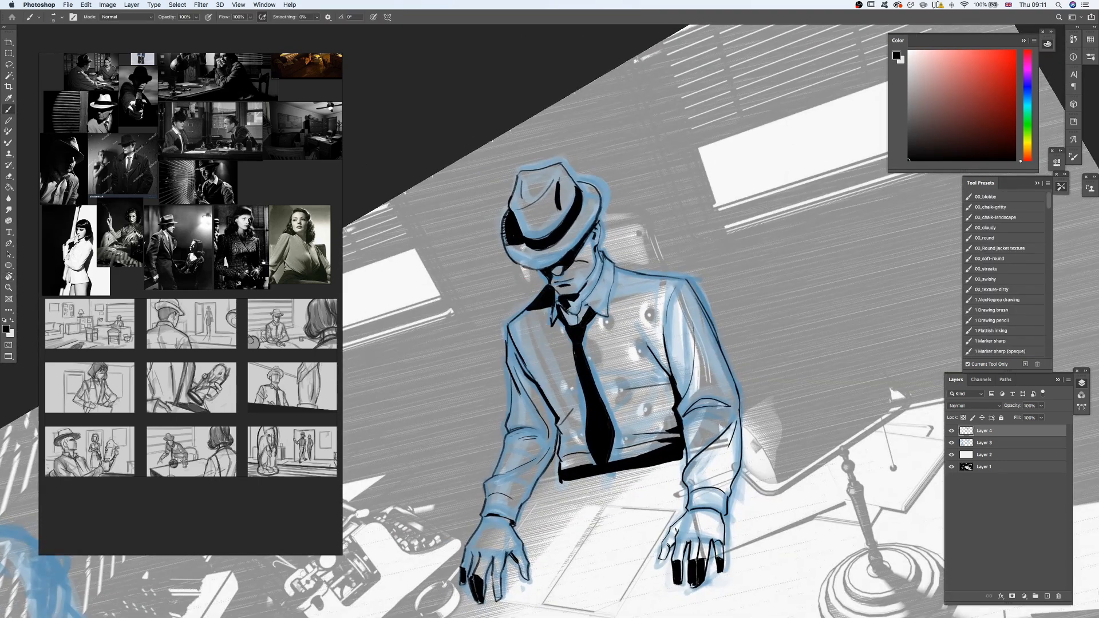
left_click_drag(596, 314, 492, 346)
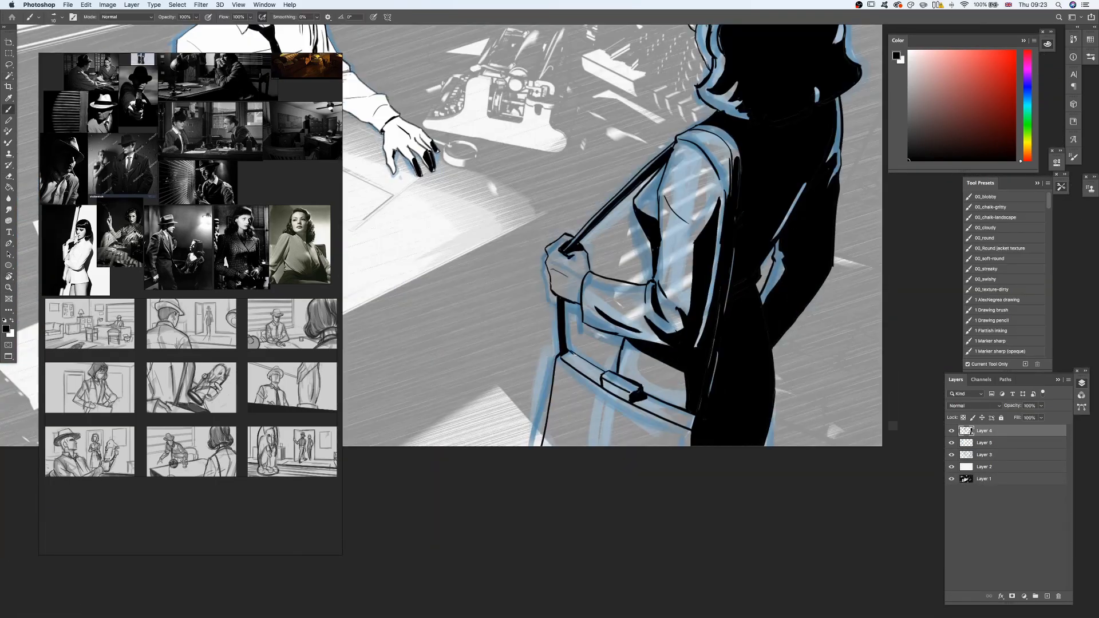
Step: Select the inked detective and woman with the Magic Wand on Layer 4 and contract the selection
key("r")
left_click_drag(569, 358, 523, 344)
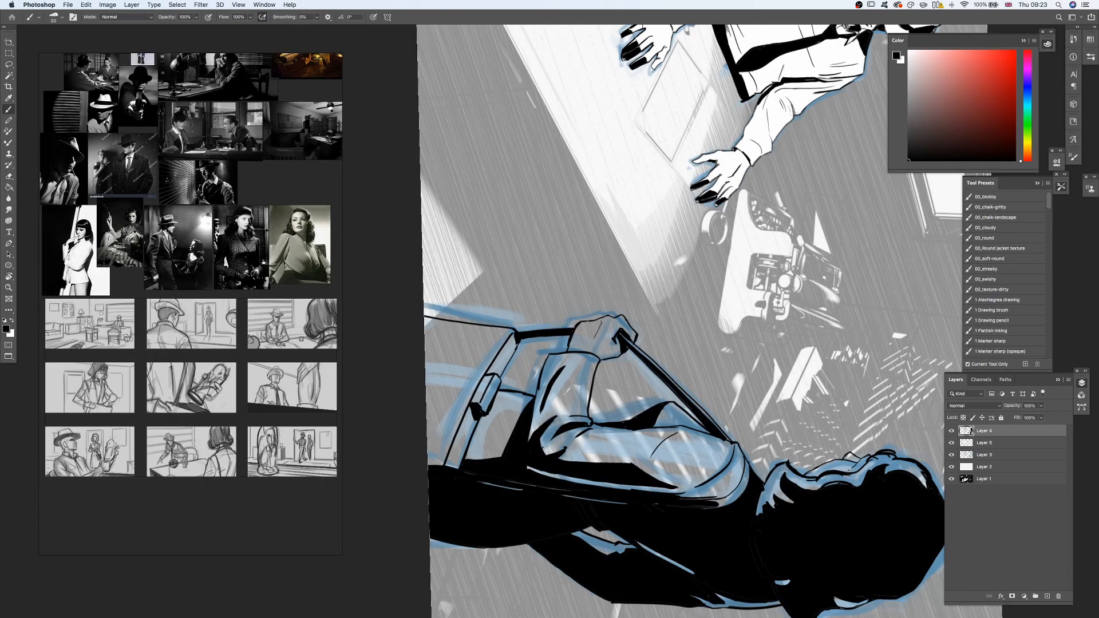
key("w")
key("Escape")
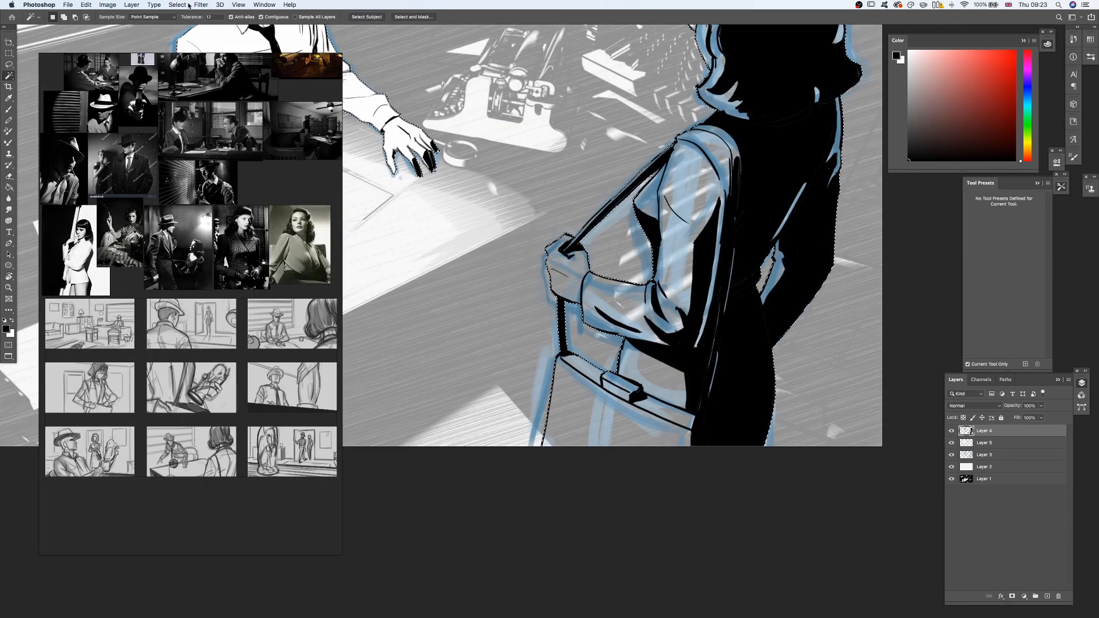
left_click(186, 5)
mouse_move(189, 128)
left_click(290, 153)
key("Return")
Step: Fill the selected detective and woman with white on Layer 5, beneath the ink layer
left_click(989, 445)
key("x")
key("alt+BackSpace")
left_click_drag(723, 395, 697, 371)
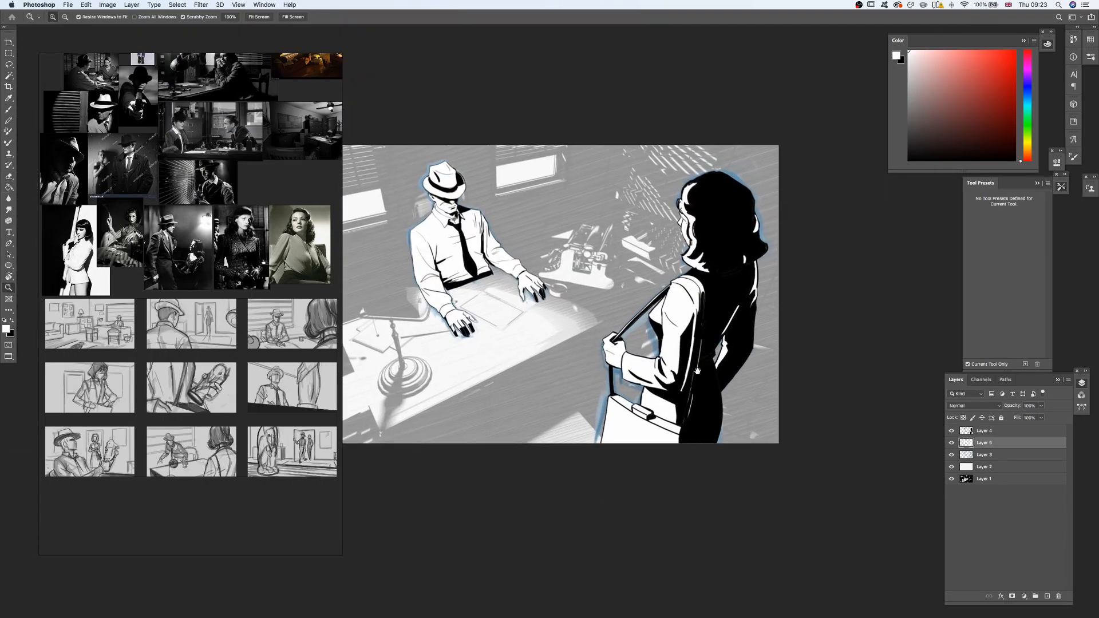
Step: Hide the blue sketch and white overlay layers, and touch up the edge of the woman's far arm against the black background
left_click(952, 455)
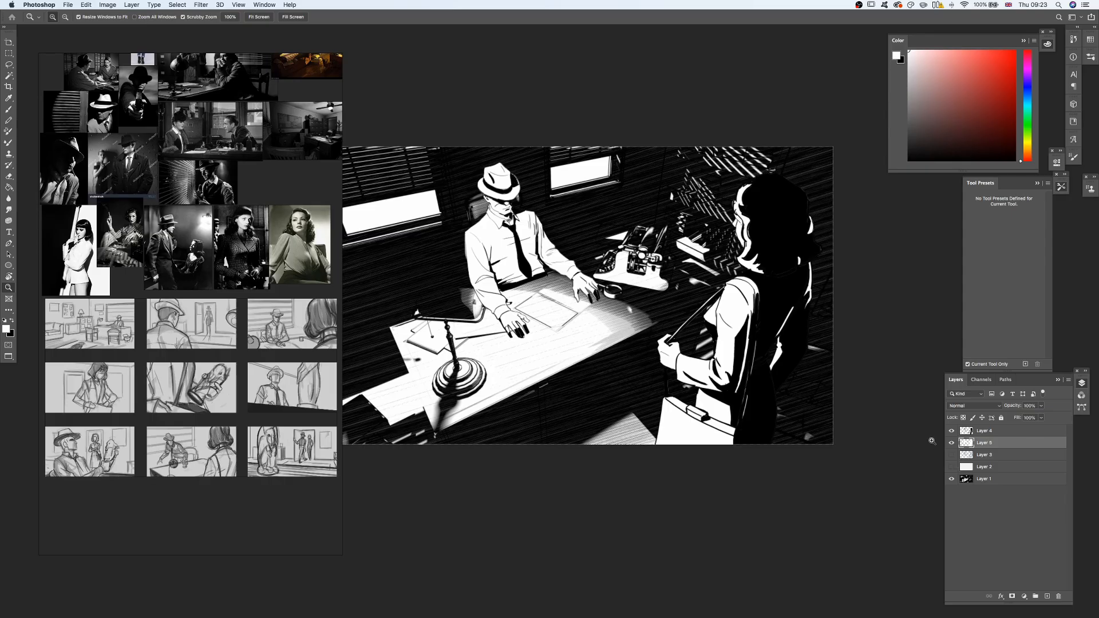
scroll(932, 441, "right", 2)
scroll(624, 308, "up", 2, "alt")
key("b")
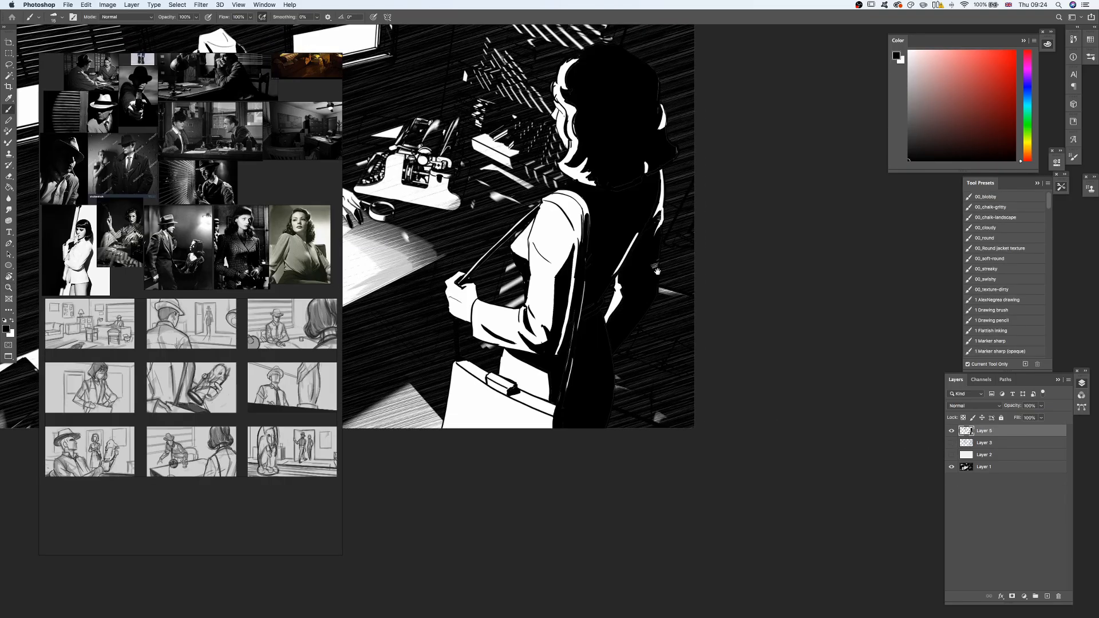
left_click_drag(657, 271, 662, 281)
key("bracketright")
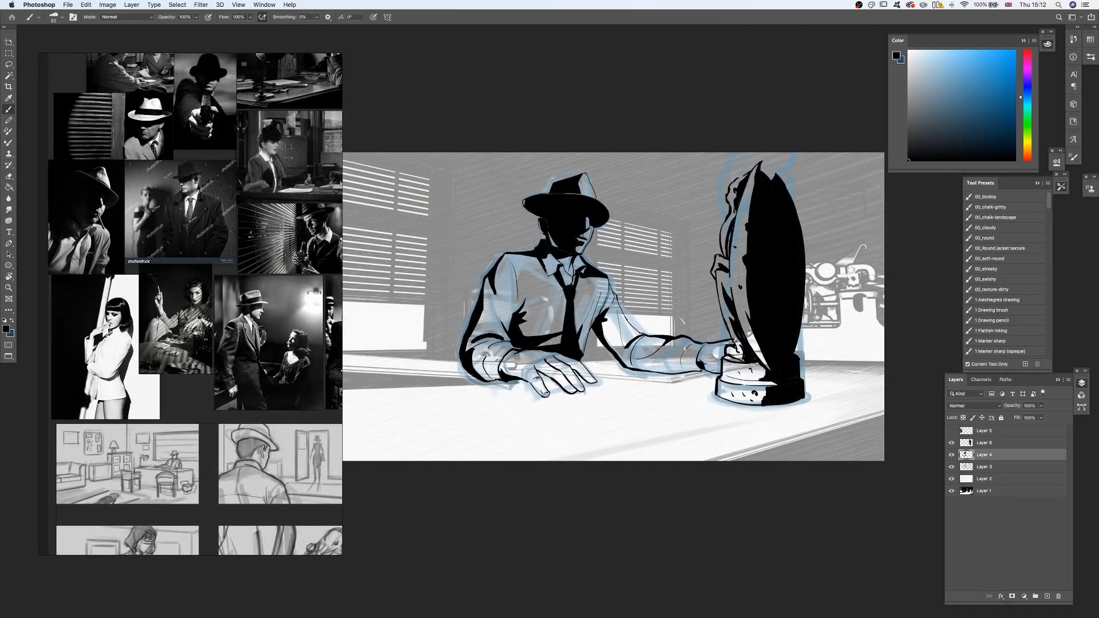
Step: In the statuette shot, select the empty area around the inked detective, invert the selection and contract it
scroll(625, 306, "down", 2)
scroll(624, 306, "left", 2)
key("bracketleft")
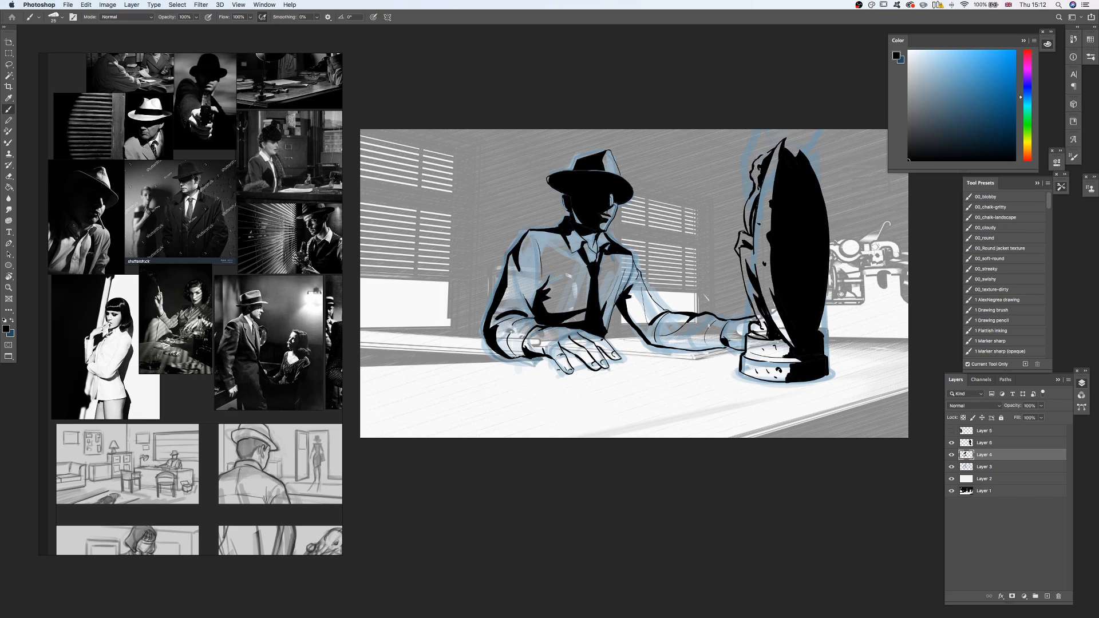
key("w")
left_click(546, 390)
key("shift+super+i")
left_click(176, 4)
mouse_move(198, 128)
left_click(294, 153)
key("Return")
Step: Add a new layer above the blue sketch layer and fill the detective selection with white
left_click(996, 466)
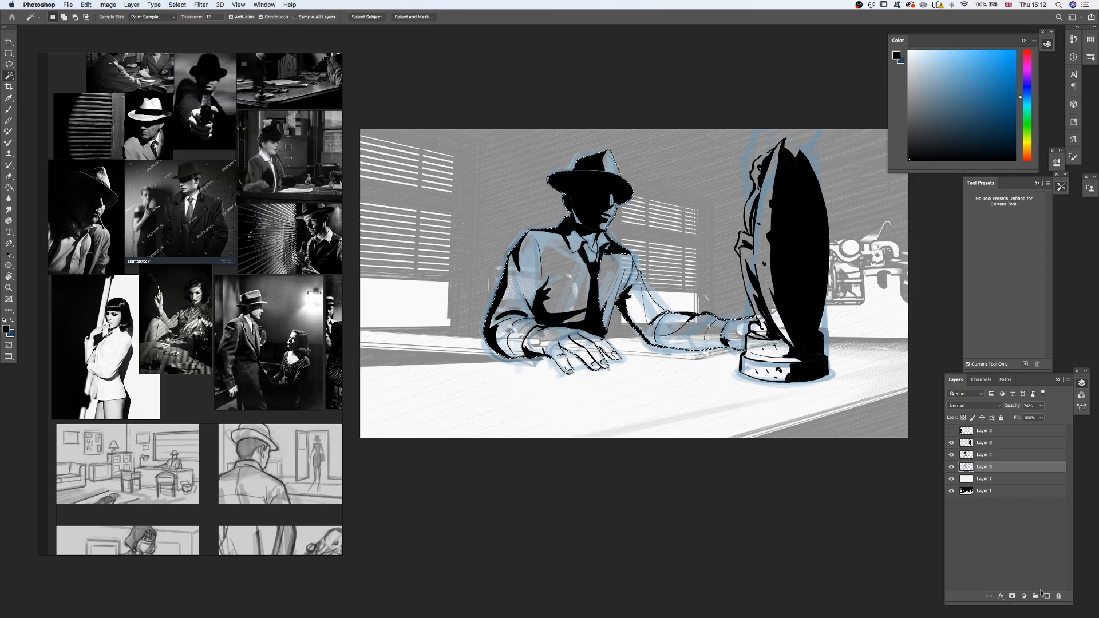
left_click(1047, 596)
key("b")
left_click(908, 51)
key("g")
left_click(564, 287)
Step: Lasso the unfilled side of the detective's torso, his outstretched sleeve and hand, fill it with white and deselect
scroll(634, 283, "up", 3, "alt")
key("l")
left_click_drag(516, 350, 525, 333)
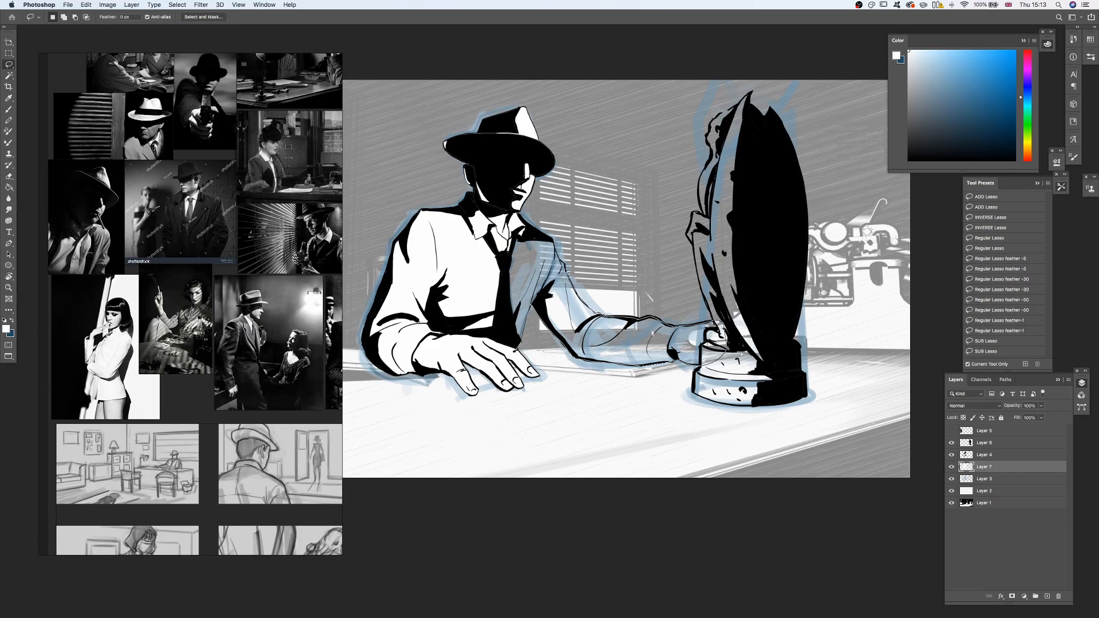
left_click_drag(451, 309, 516, 350)
key("g")
left_click(619, 344)
key("super+d")
Step: Hide the statuette layer and ink the detective's outstretched hand in black on Layer 4
left_click_drag(716, 350, 600, 349)
left_click(952, 443)
key("b")
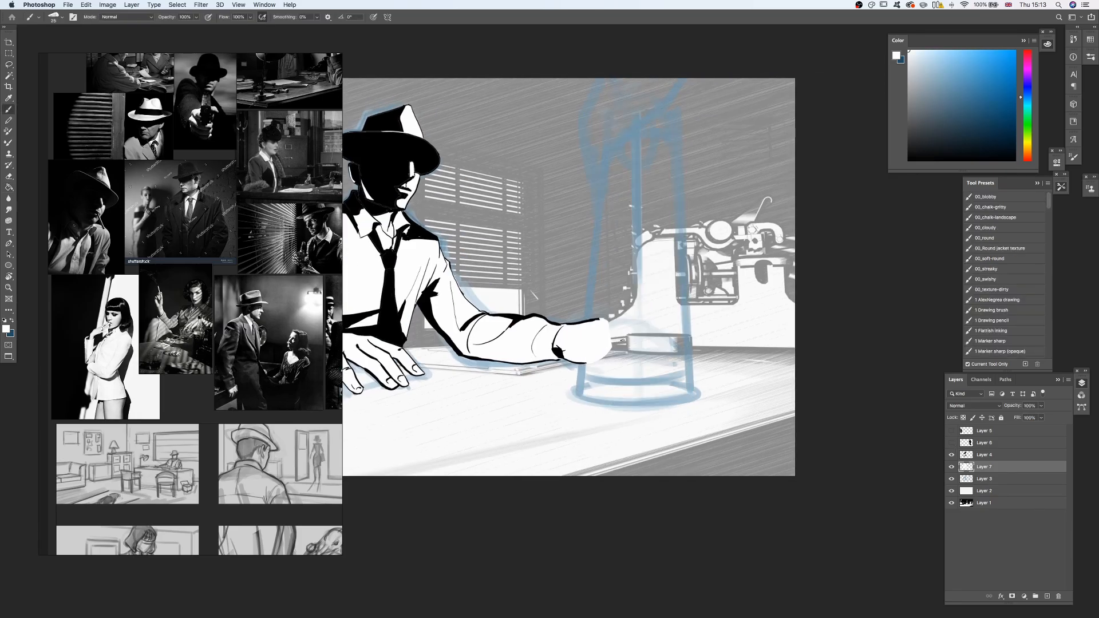
left_click(985, 455)
key("d")
key("bracketleft")
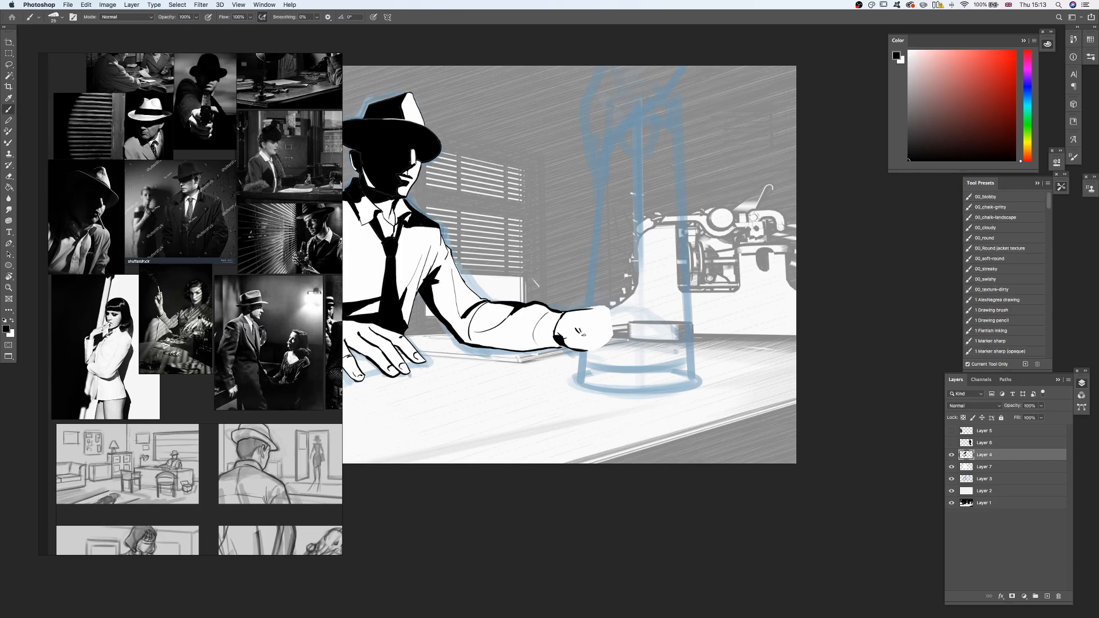
left_click_drag(595, 333, 600, 332, "ctrl")
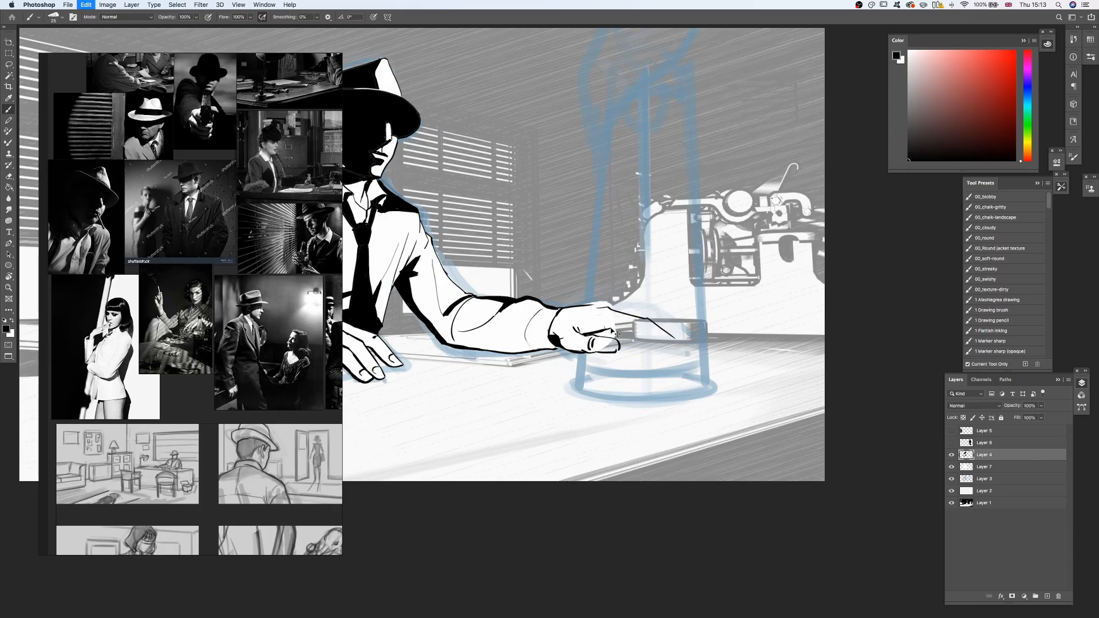
Step: Merge the detective's ink layer with the white fill layer, then lasso his outstretched hand and adjust it with Free Transform
key("ctrl+e")
key("l")
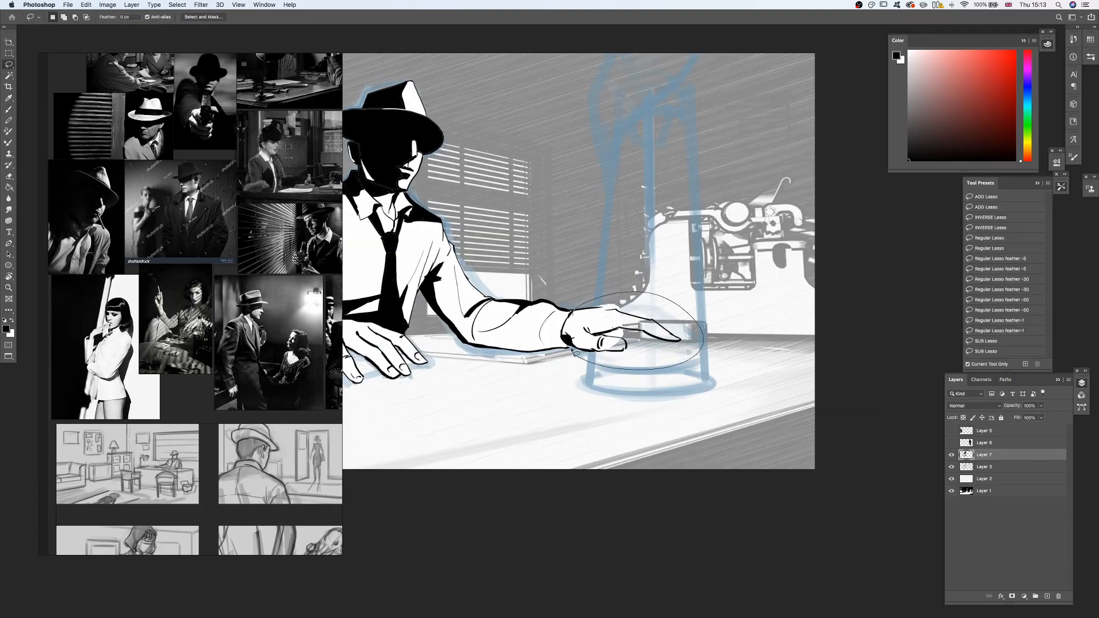
left_click_drag(574, 351, 575, 350)
key("ctrl+t")
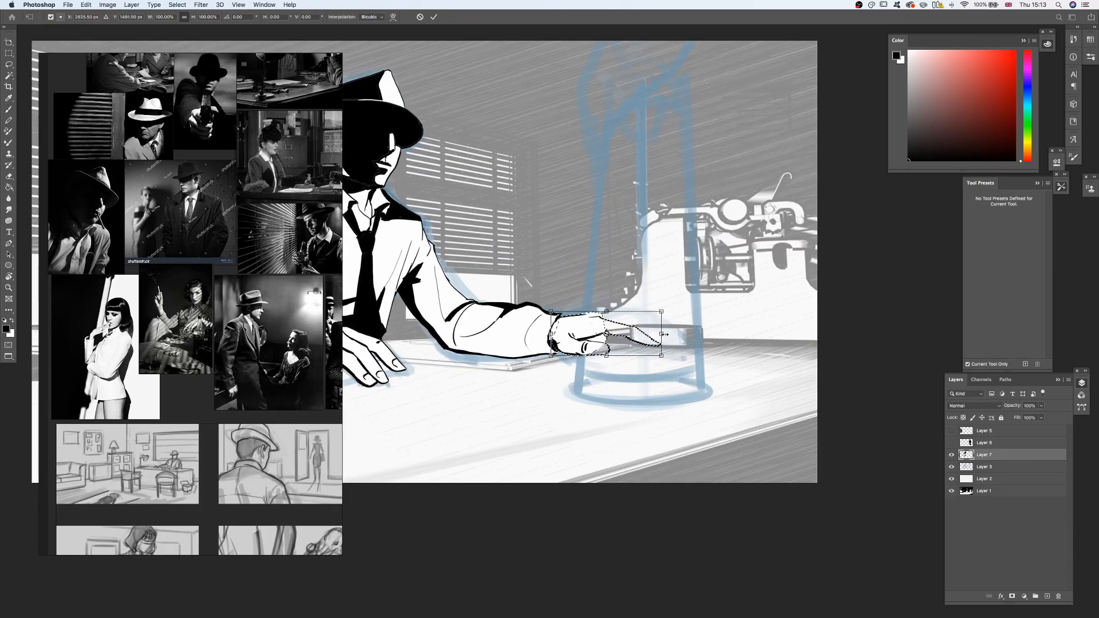
key("Return")
Step: Ink black creases and shadows onto the sleeve above the statuette on Layer 9
key("b")
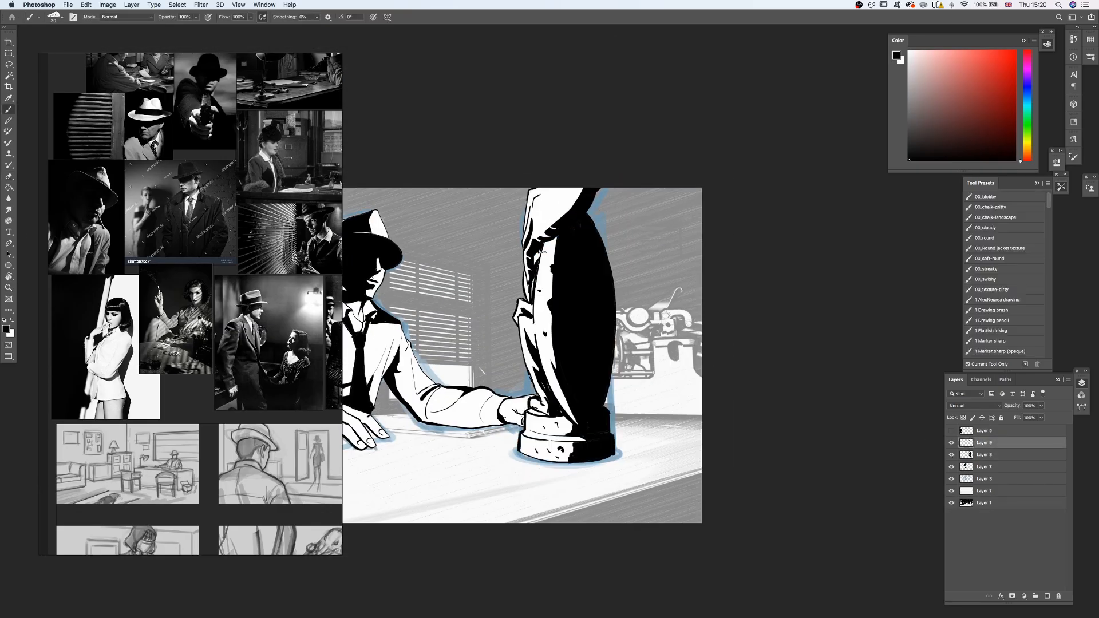
scroll(544, 252, "up", 2, "alt")
key("alt+[")
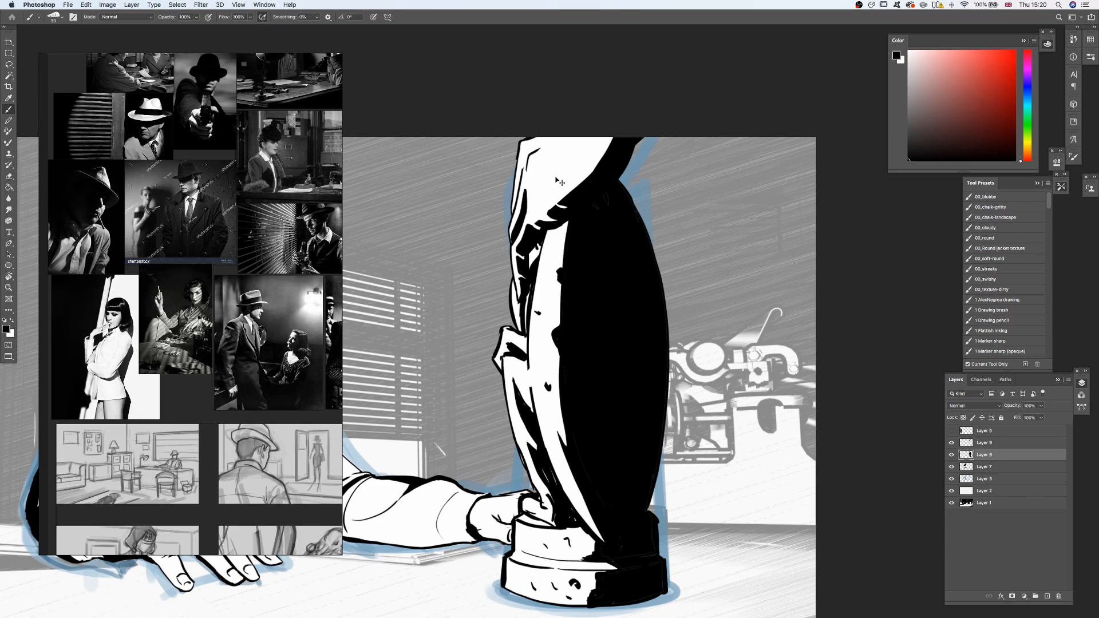
key("alt+]")
key("z")
left_click(584, 196, "alt")
key("b")
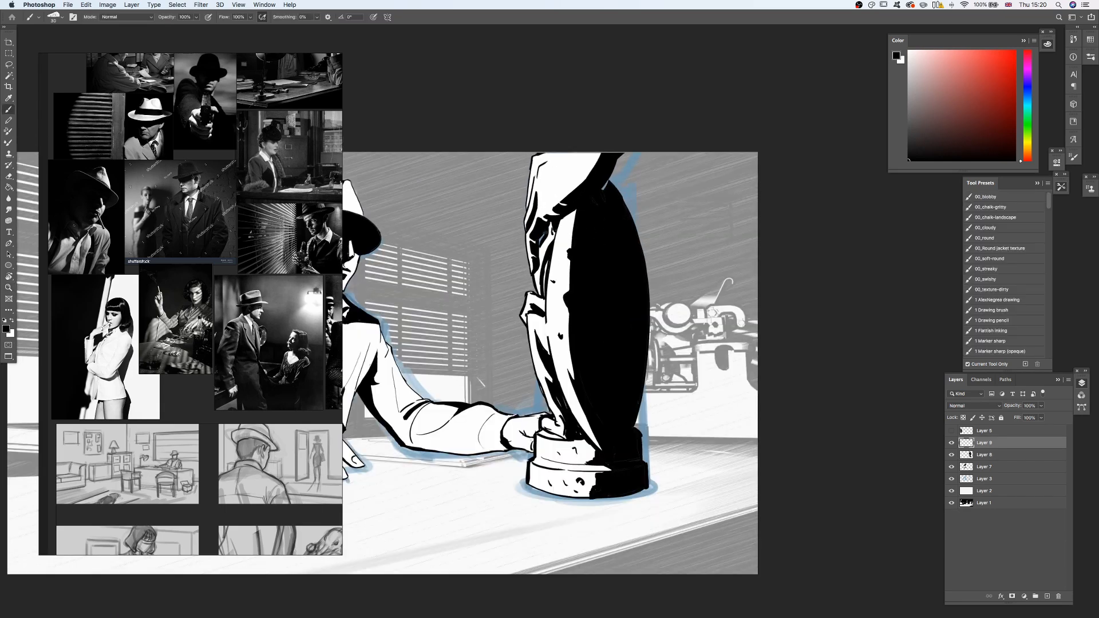
scroll(610, 185, "down", 3, "alt")
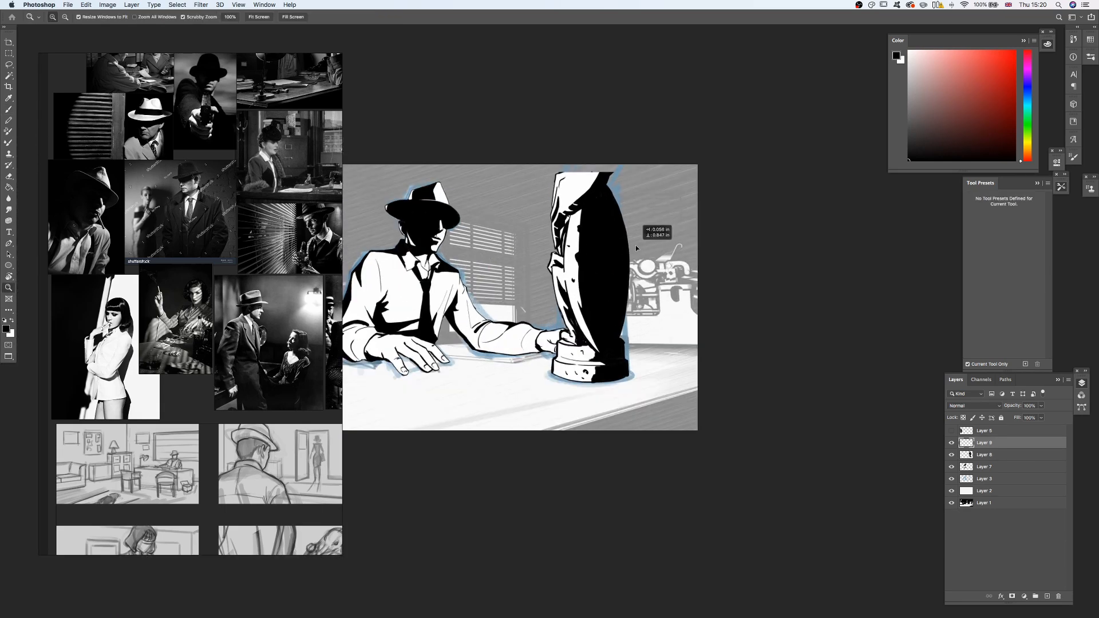
Step: Extend the black and white sleeve above the statuette up to the top edge of the frame
scroll(611, 185, "up", 2, "alt")
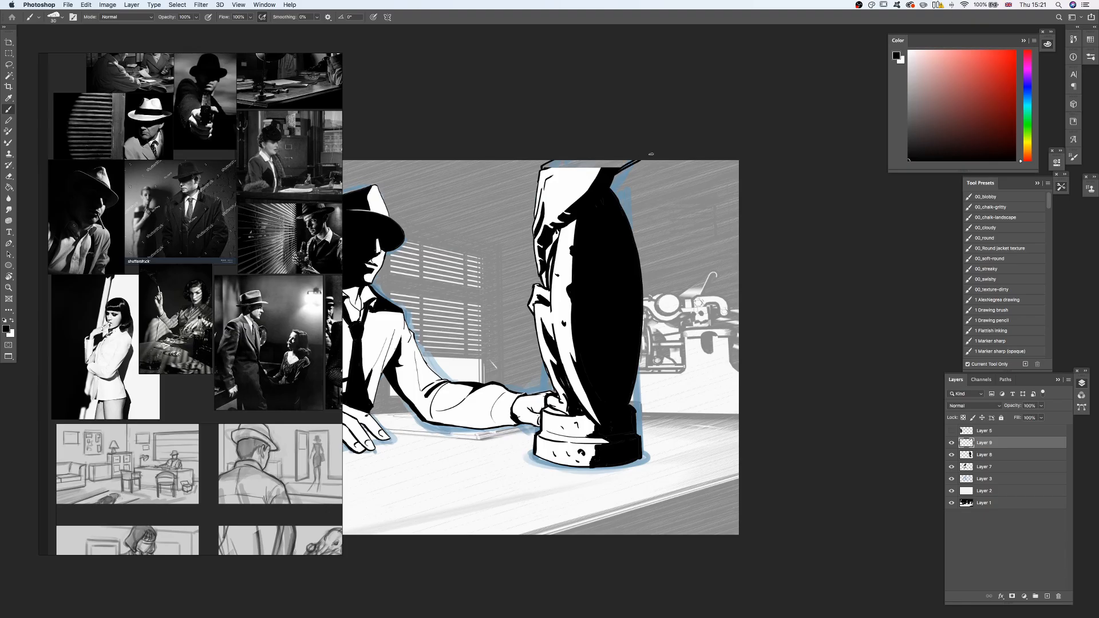
key("bracketright")
left_click_drag(632, 163, 606, 165)
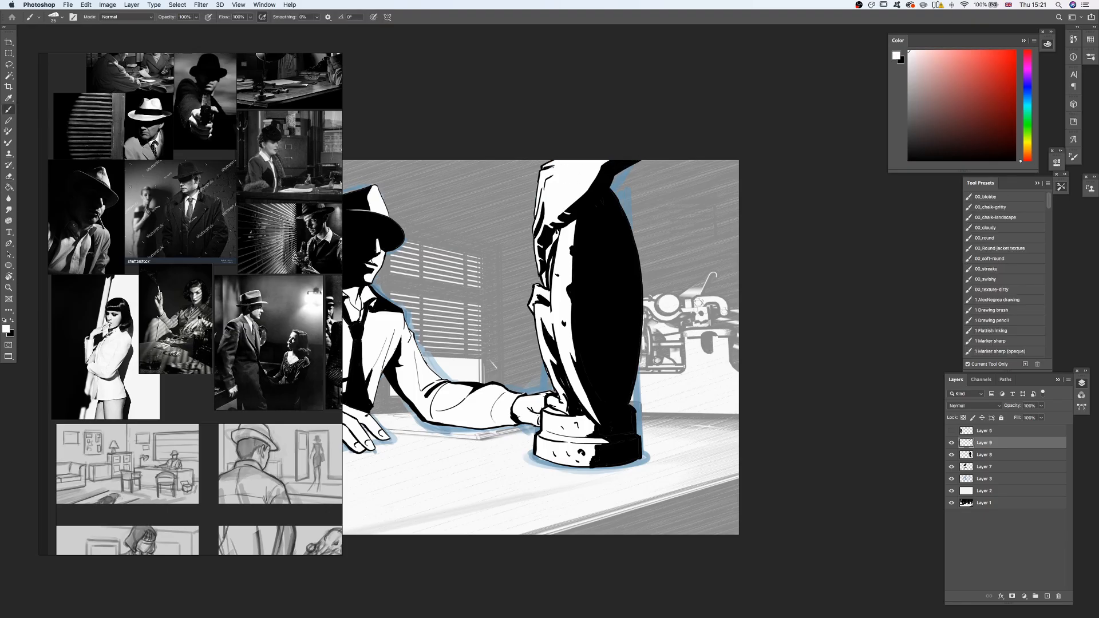
scroll(541, 348, "down", 2, "alt")
scroll(541, 347, "up", 1, "alt")
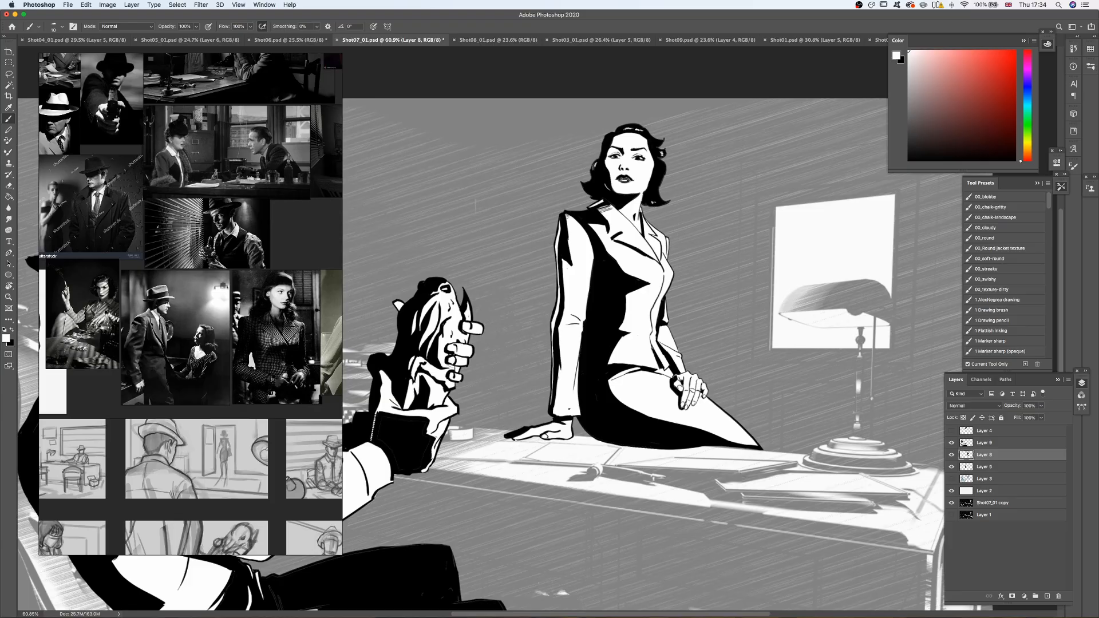
Step: In Shot07_01.psd, add fine hatching along the woman's outer sleeve edge and jacket collar on her ink layer
scroll(569, 409, "up", 2, "alt")
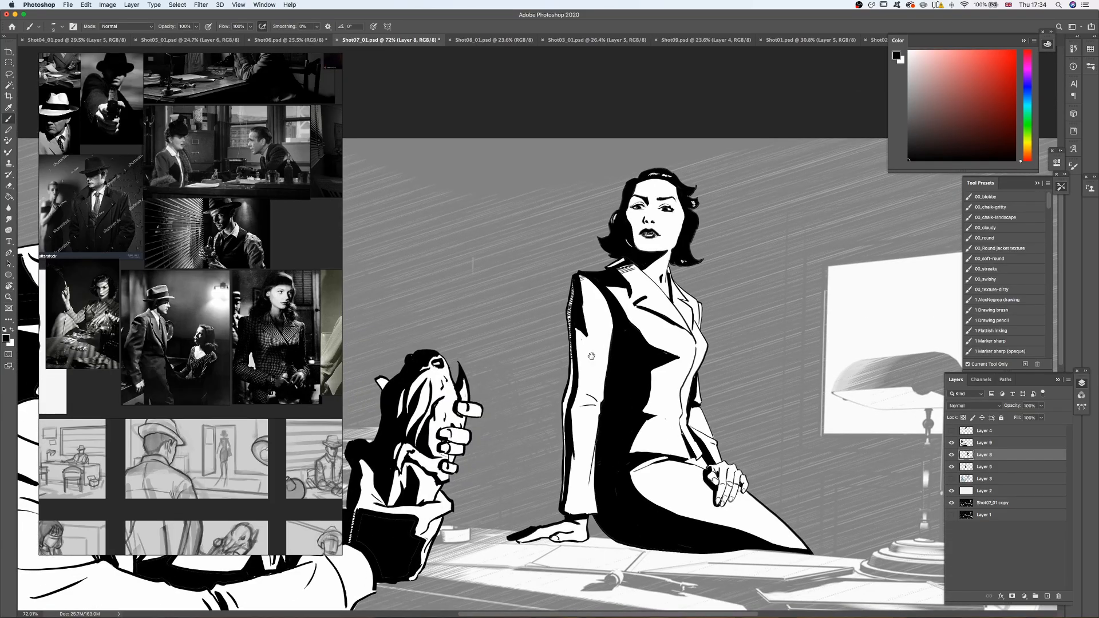
left_click_drag(591, 356, 610, 291)
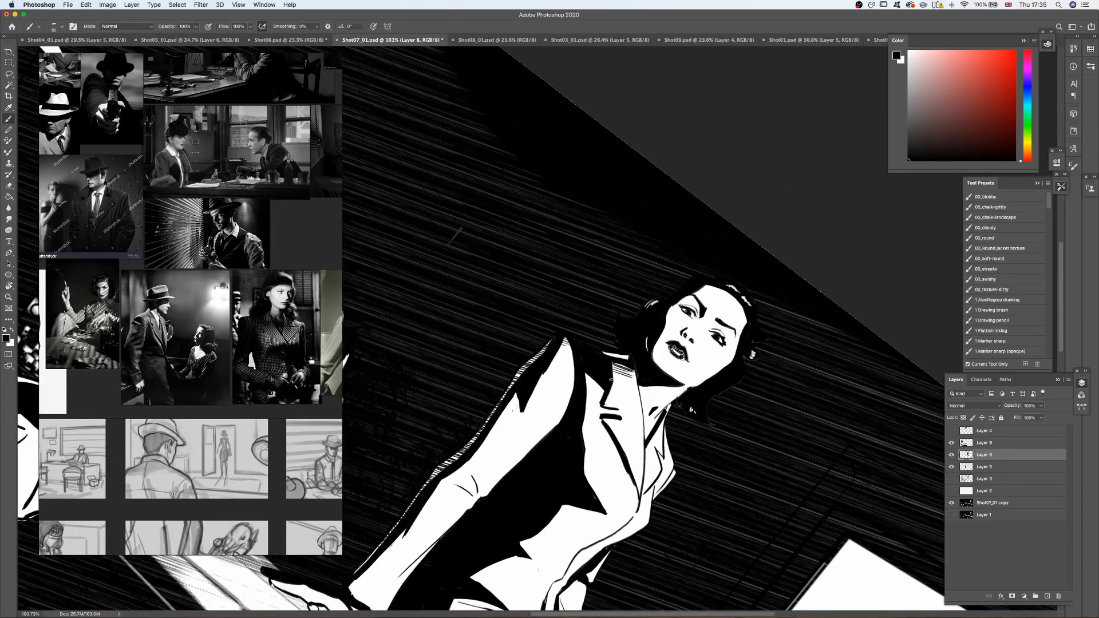
key("r")
key("Escape")
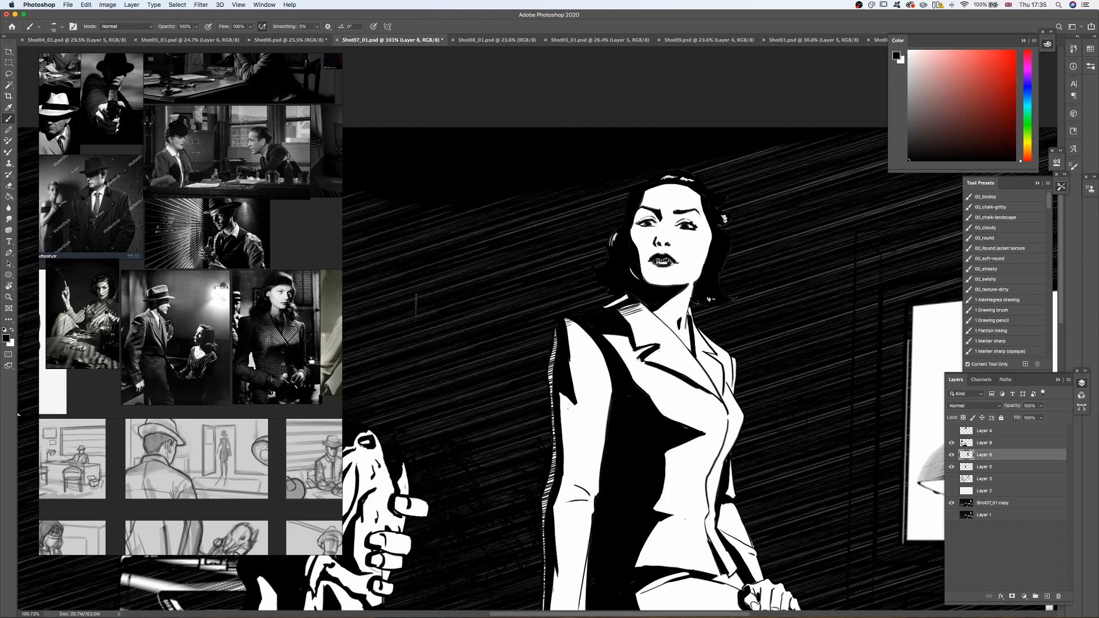
left_click_drag(636, 324, 636, 330)
key("x")
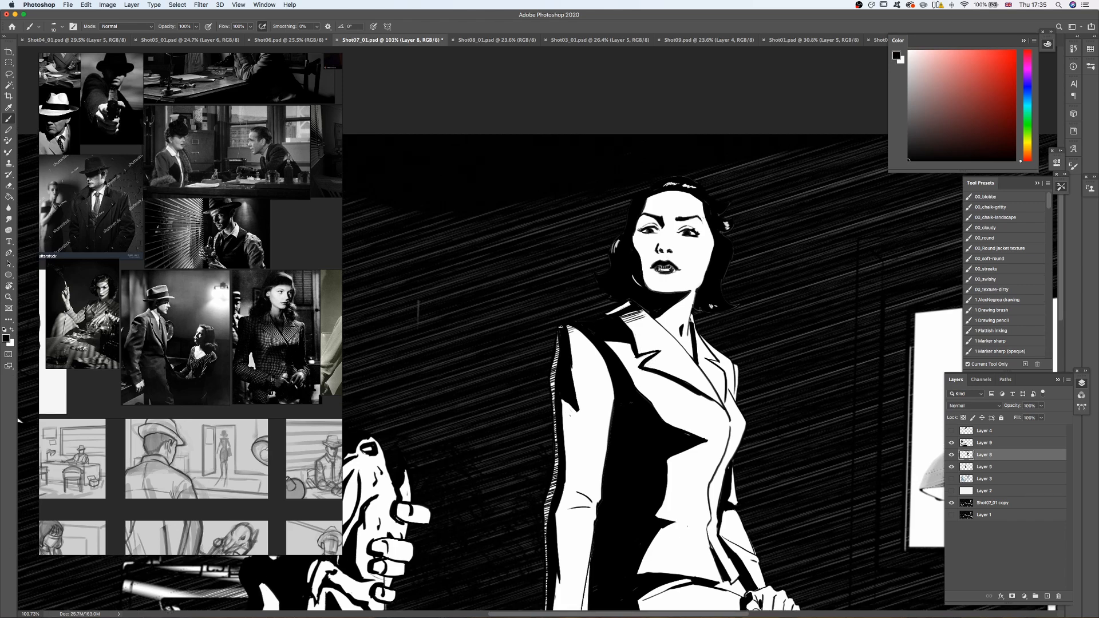
Step: Toggle the white overlay layer on and off to compare the inked woman against the full shot
left_click(952, 491)
key("z")
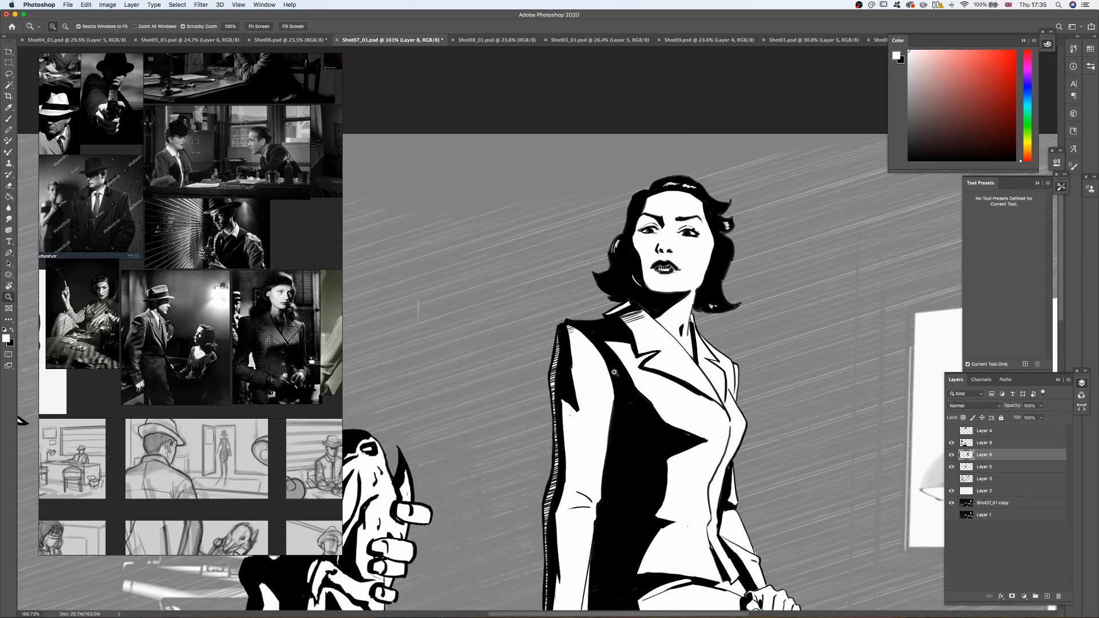
key("ctrl+0")
left_click(951, 491)
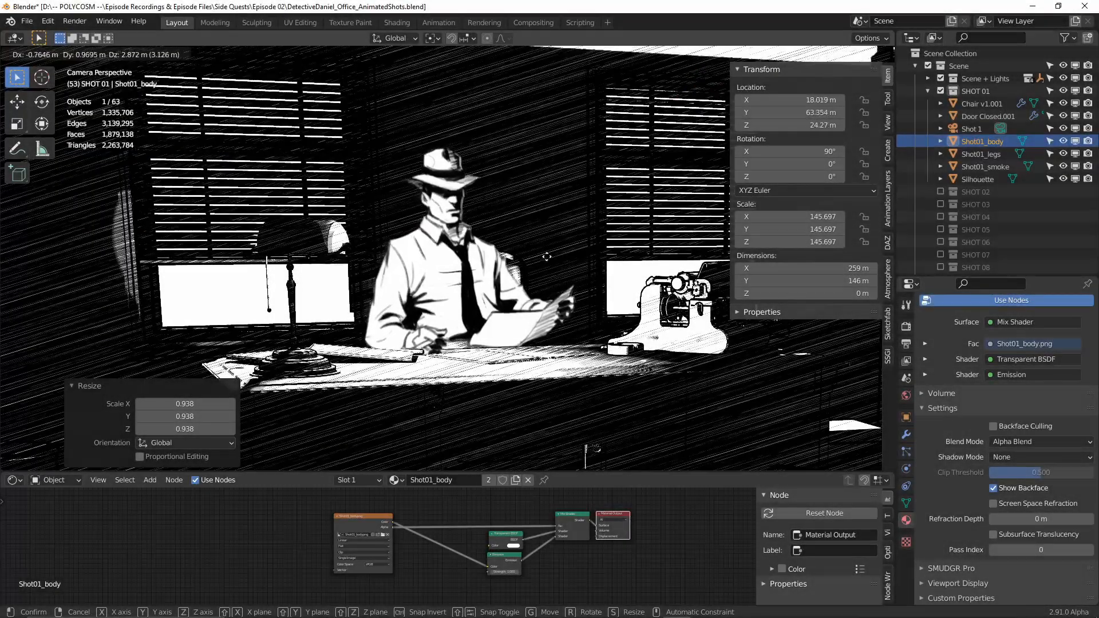
Step: Switch to Blender and position the Shot01_body image plane behind the desk, checking it in orbit and camera views
left_click(551, 256)
middle_click_drag(551, 256, 562, 308)
key("KP_0")
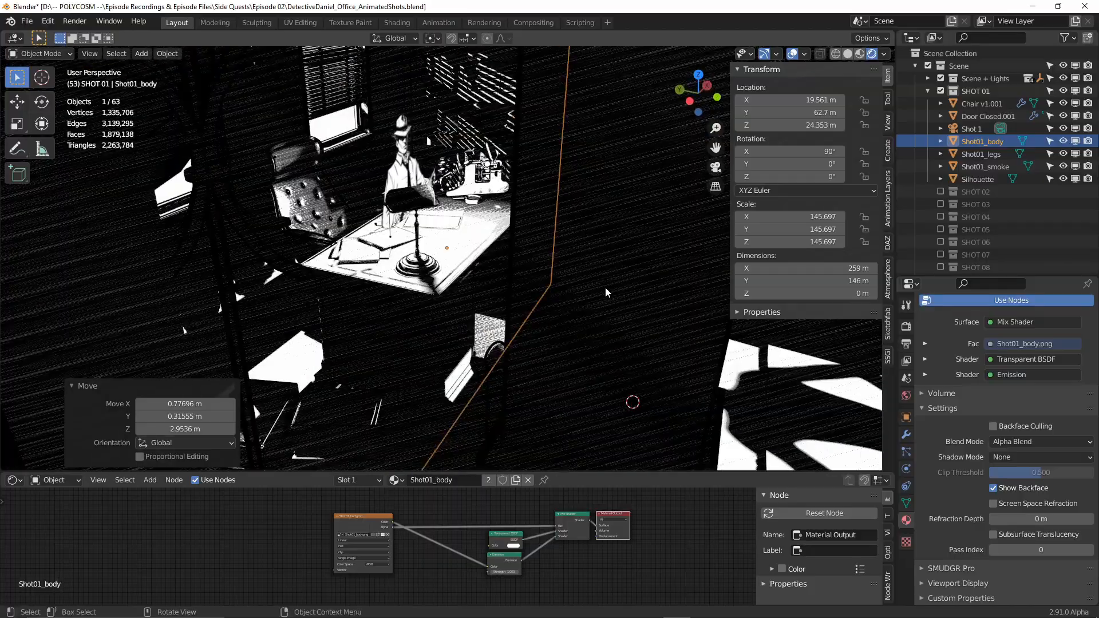
key("g")
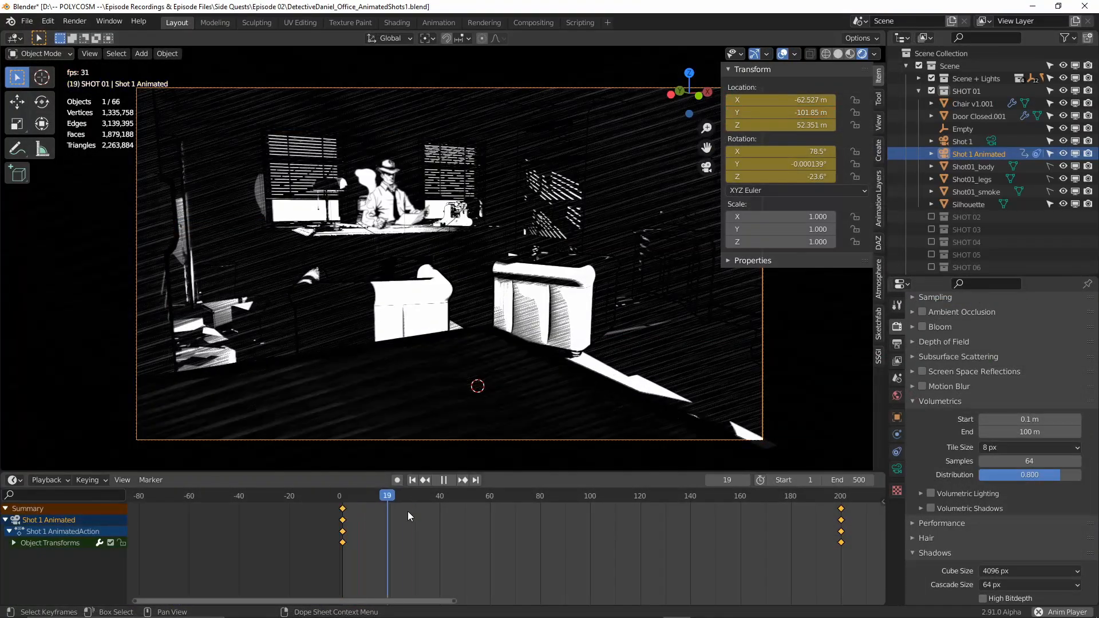
Step: Play back the Shot 1 Animated camera move to review the animated office shot
key("Up")
key("space")
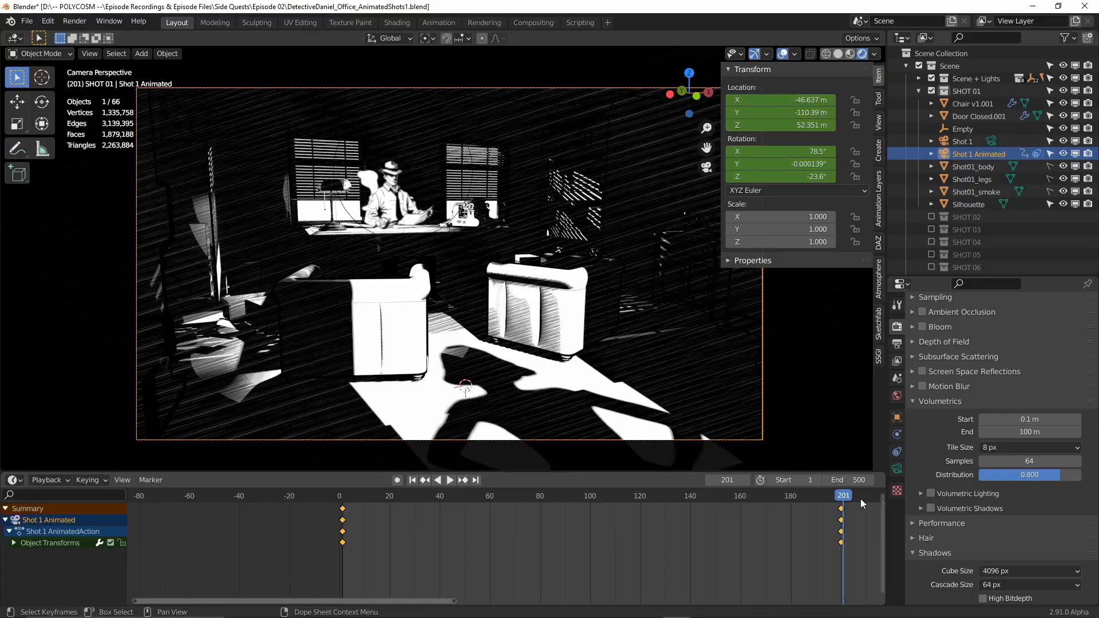
left_click_drag(810, 112, 859, 100)
left_click_drag(780, 125, 813, 125)
key("Down")
key("space")
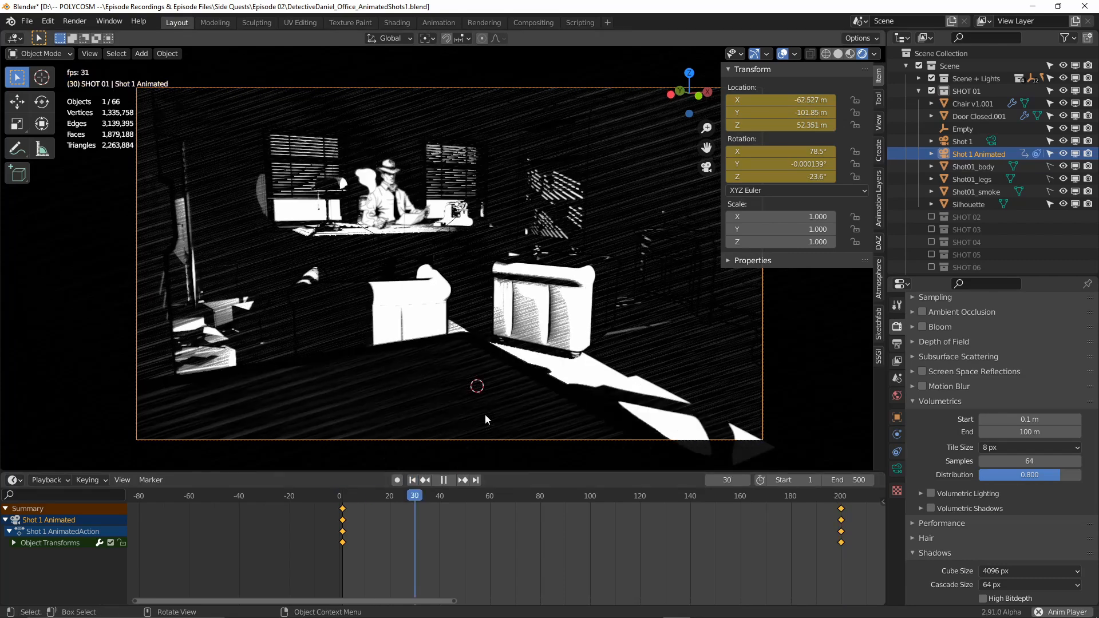
Step: Set the animation's end frame to 225 and replay the Shot 1 camera move from the first frame
key("space")
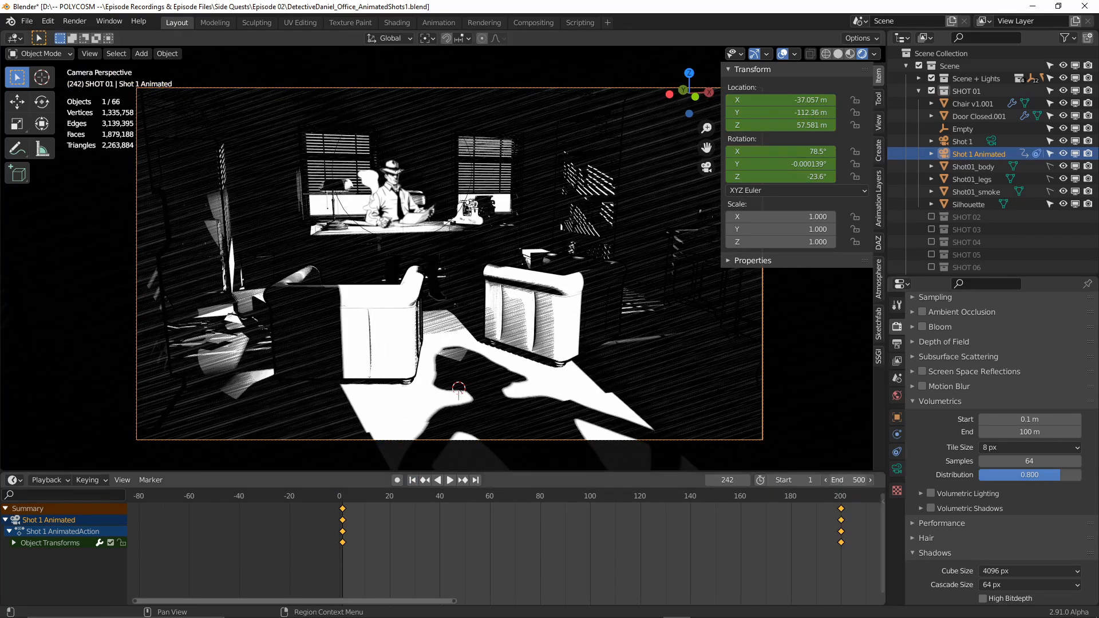
key("Return")
left_click(413, 480)
key("space")
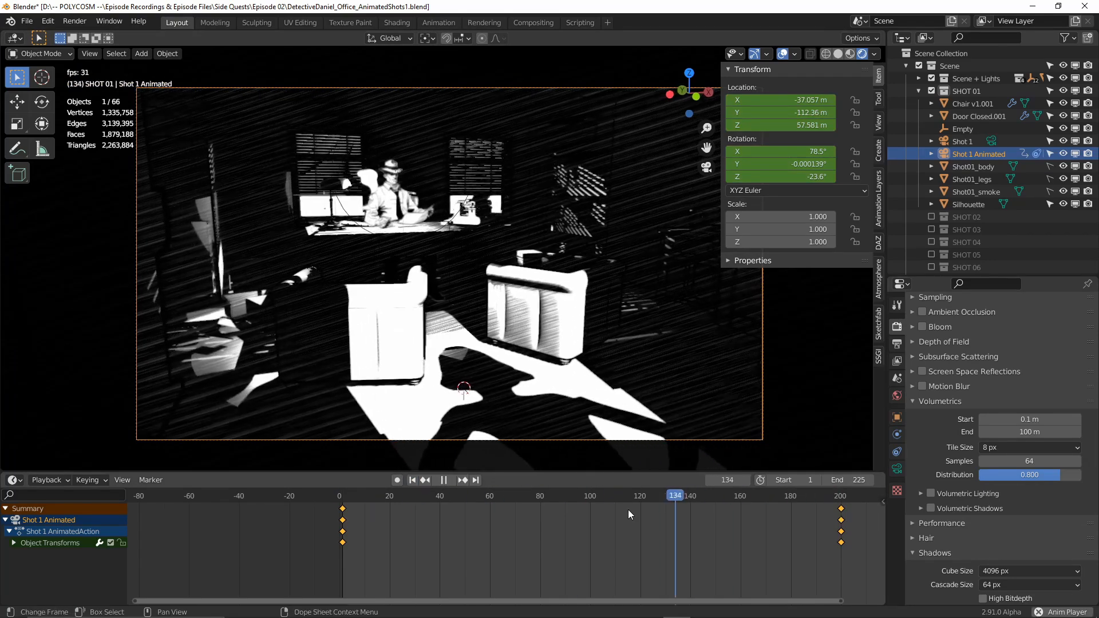
left_click(485, 490)
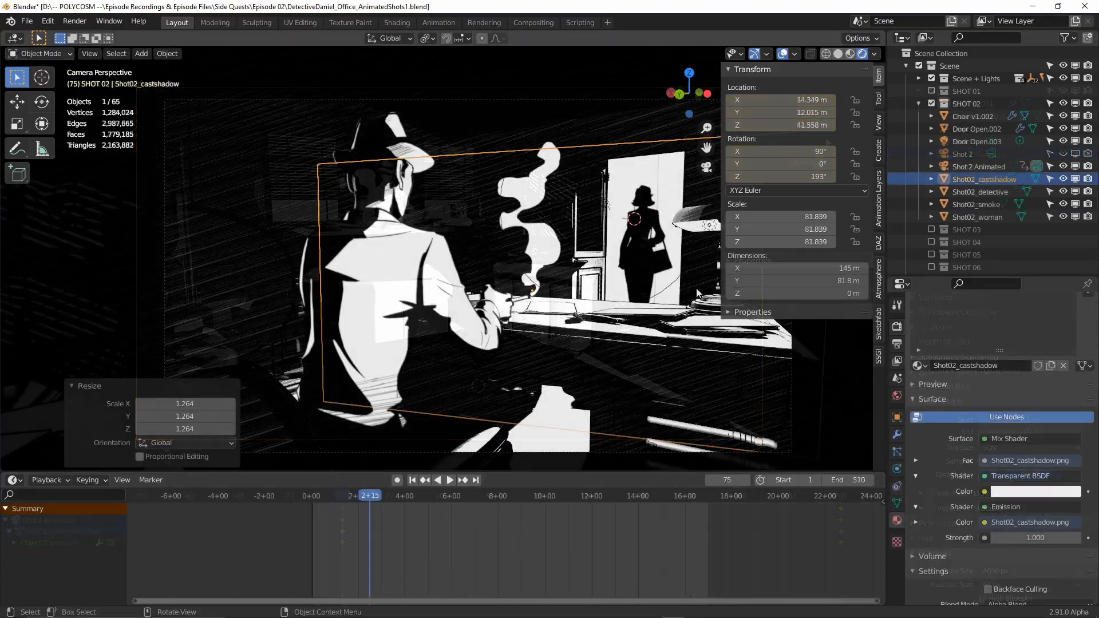
Step: Scale the Shot02_castshadow plane down to about 67.9 and reposition it behind the detective in the camera view
key("s")
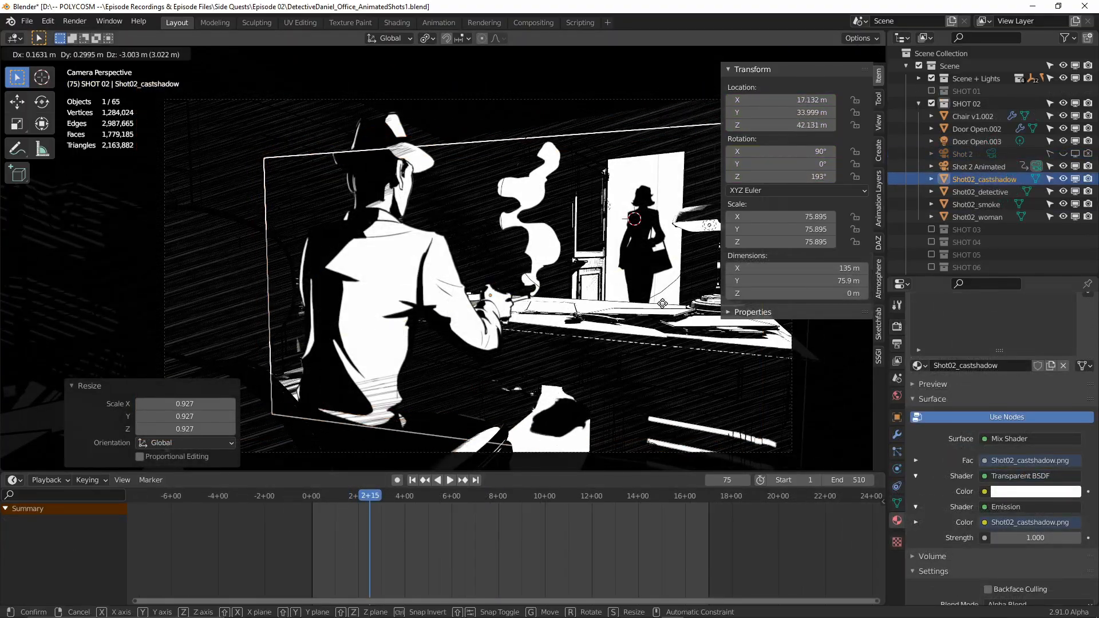
left_click(658, 303)
key("g")
left_click(651, 309)
key("s")
left_click(647, 338)
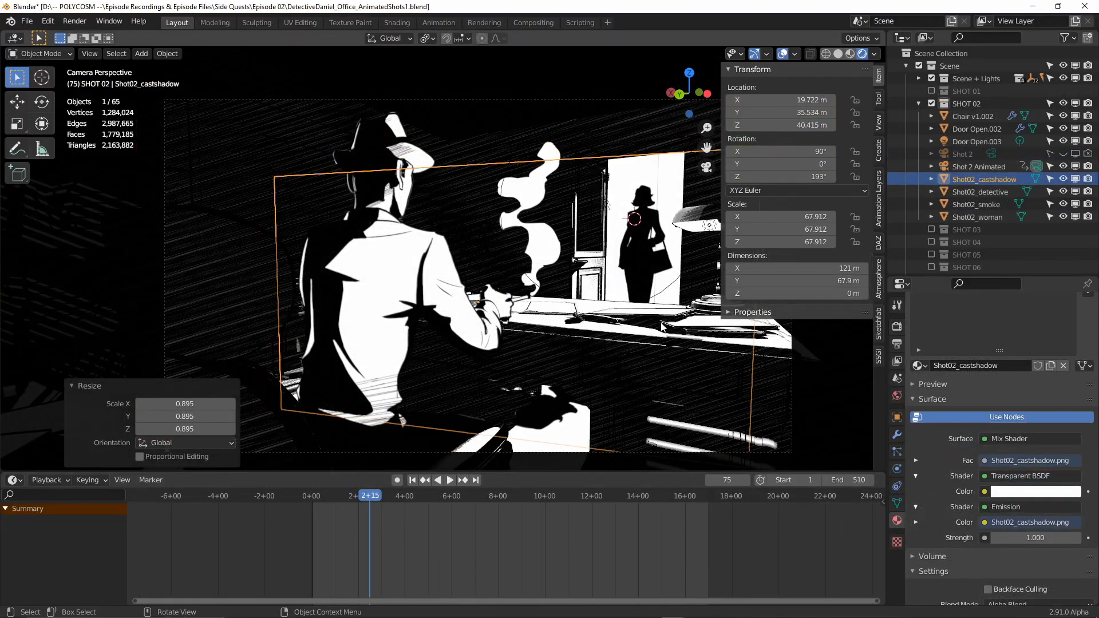
Step: Shift the Shot02_castshadow plane along Y and X, and scale it to about 62.8
key("g")
key("y")
left_click(645, 345)
key("g")
key("x")
left_click(656, 347)
key("s")
left_click(645, 346)
Step: Move the Shot02_castshadow plane about 7.25 m along Y, adjust it along X, and save the file
key("g")
key("y")
left_click(644, 354)
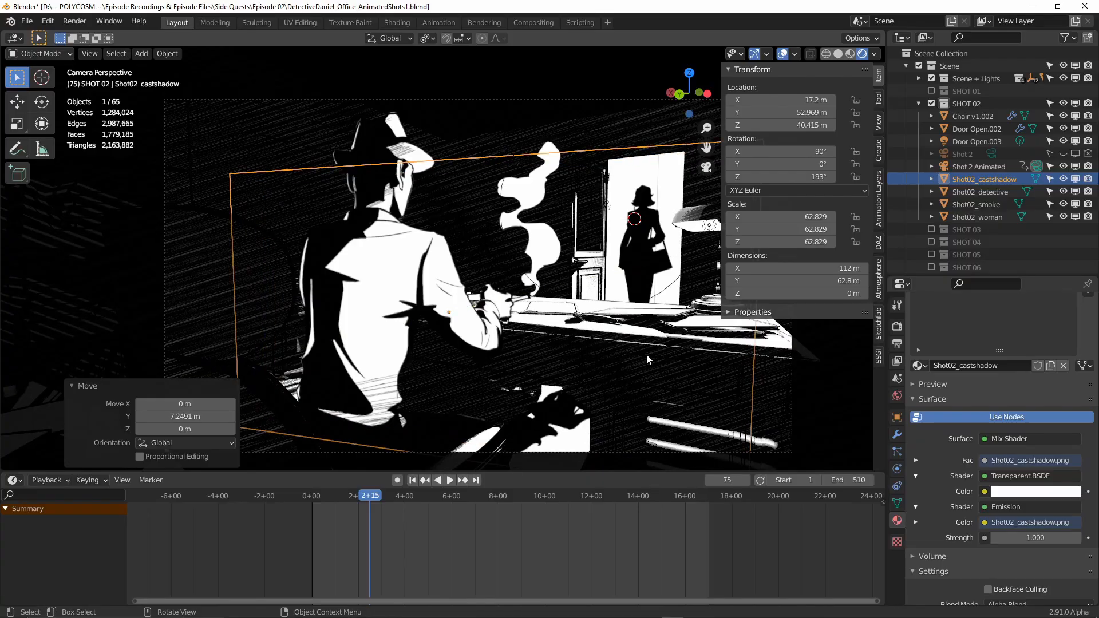
key("g")
key("x")
left_click(657, 357)
key("ctrl+s")
Step: Hide the viewport overlays, select the Shot 2 Animated camera and scrub its move up to the closing keyframes
left_click_drag(370, 497, 328, 502)
left_click(784, 55)
left_click(970, 167)
left_click_drag(476, 498, 472, 499)
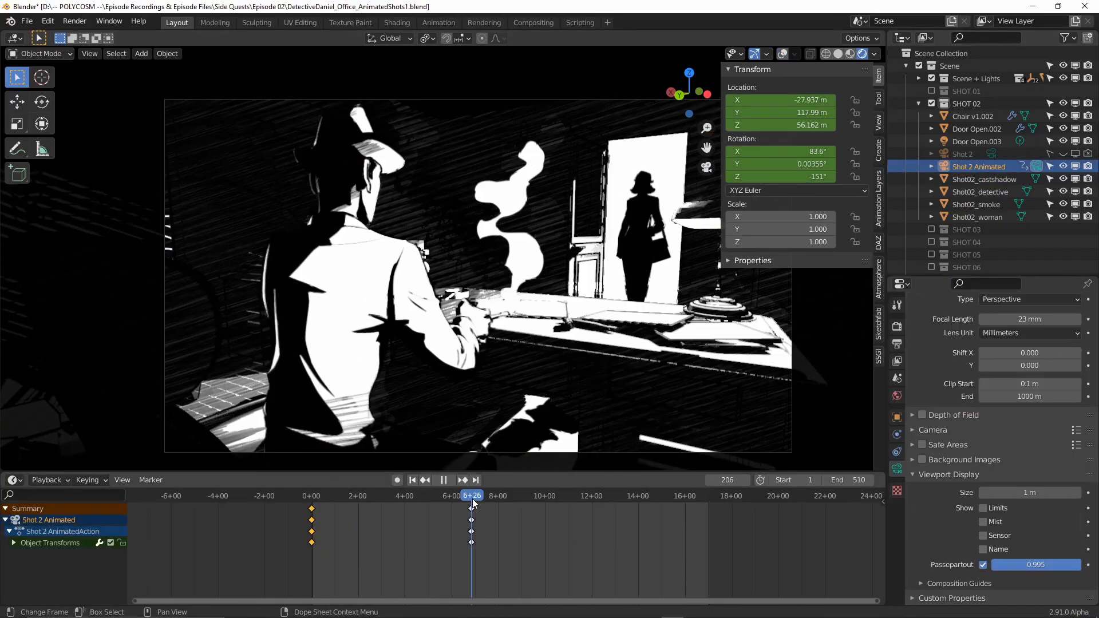
key("Left")
scroll(607, 453, "up", 1)
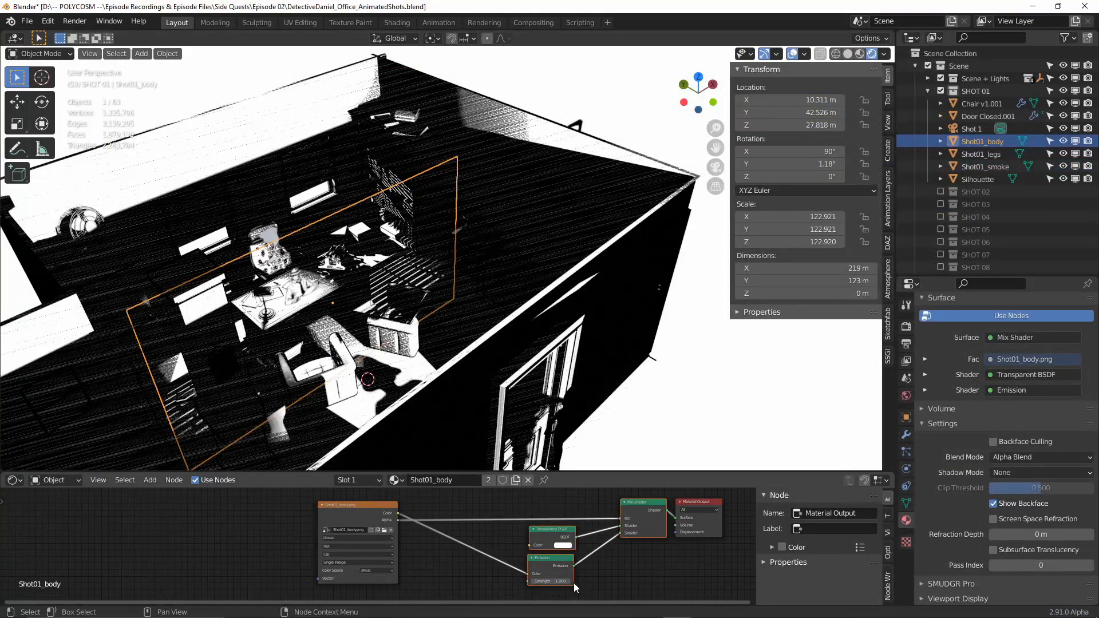
Step: Select the Shot01_smoke plane and move its image texture node clear of the Principled BSDF node
middle_click_drag(574, 583, 514, 583)
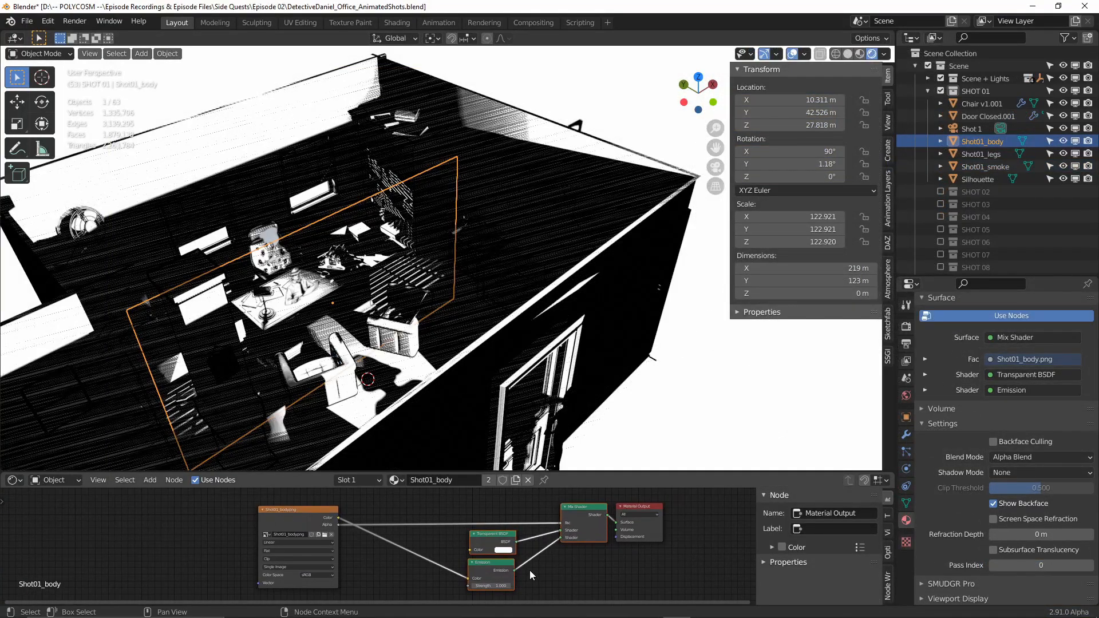
left_click(271, 238)
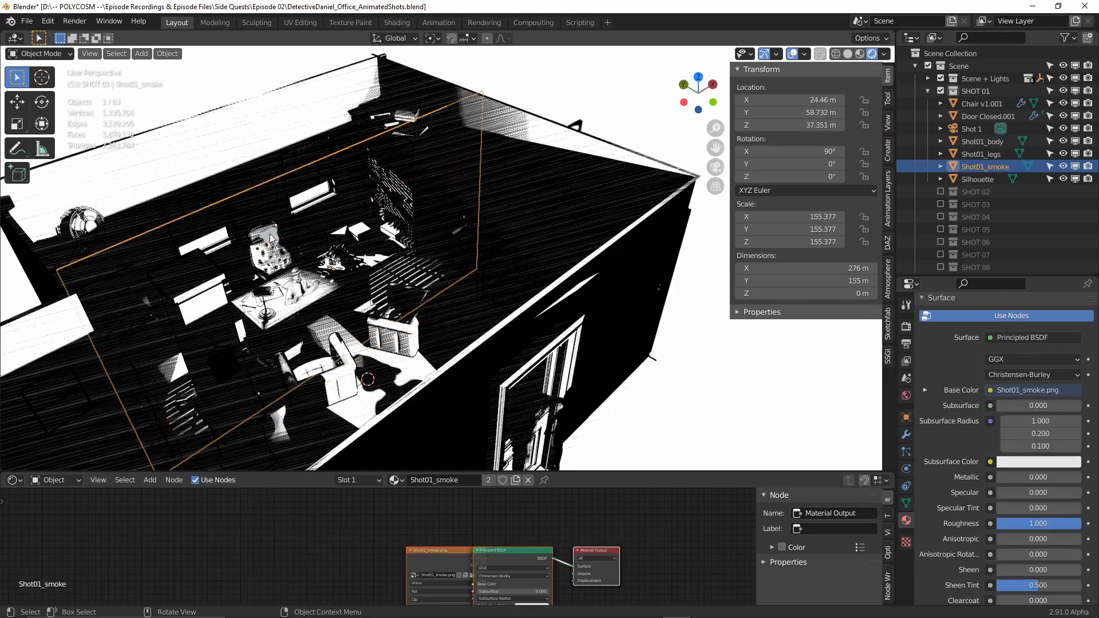
middle_click_drag(489, 561, 504, 518)
left_click_drag(490, 504, 305, 511)
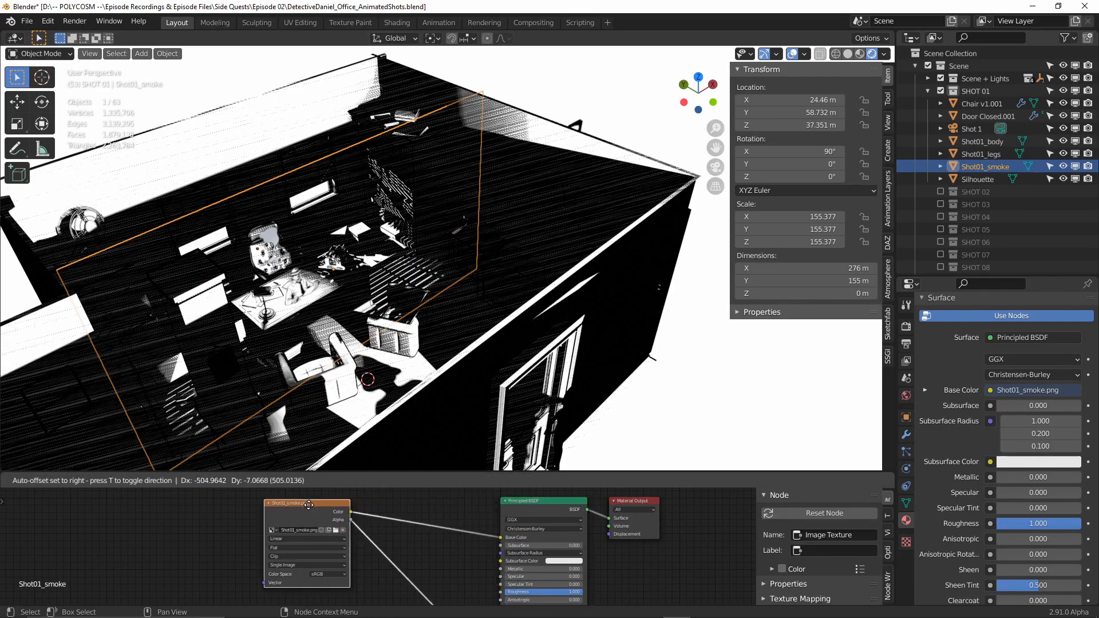
Step: Replace the smoke material's Principled BSDF with pasted Transparent BSDF, Emission and Mix Shader nodes, placed before the Material Output
left_click(562, 500)
key("x")
key("ctrl+v")
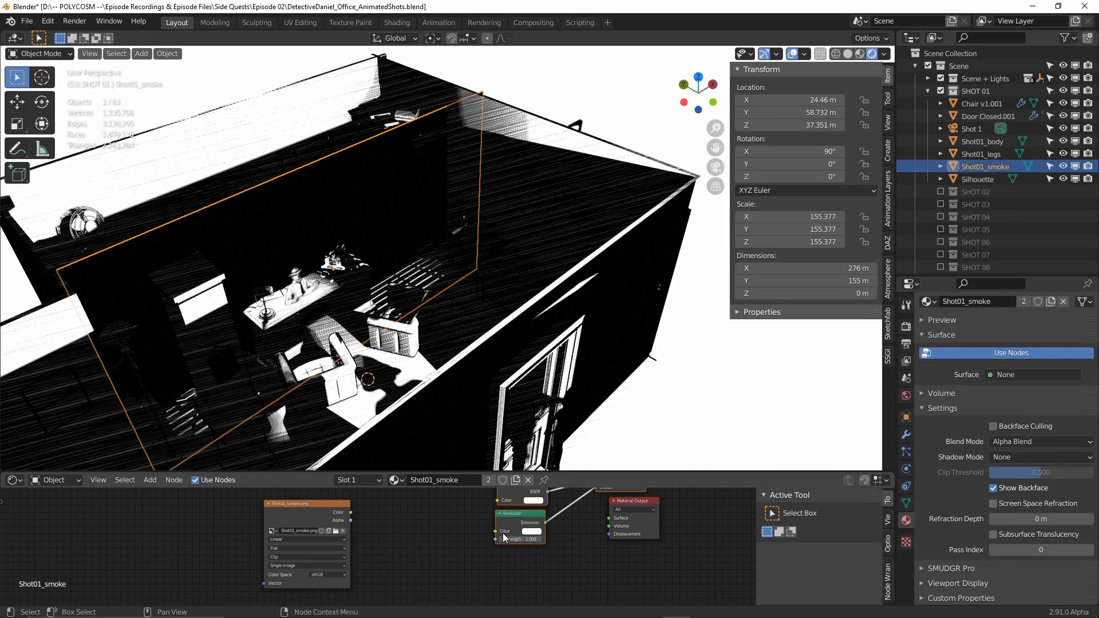
key("g")
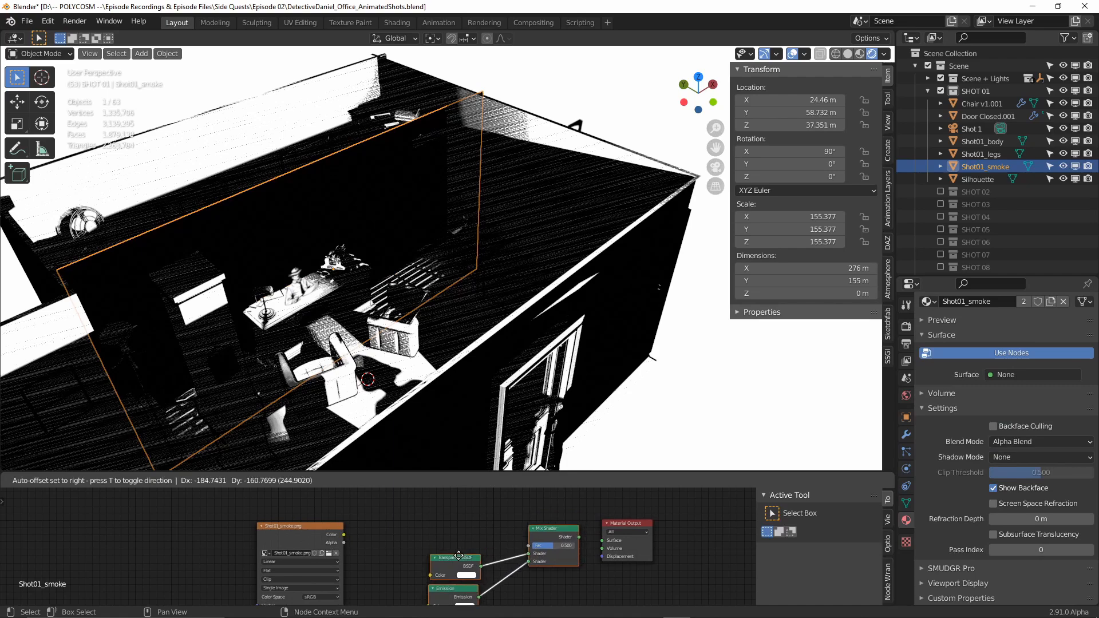
left_click(458, 555)
middle_click_drag(361, 550, 388, 520)
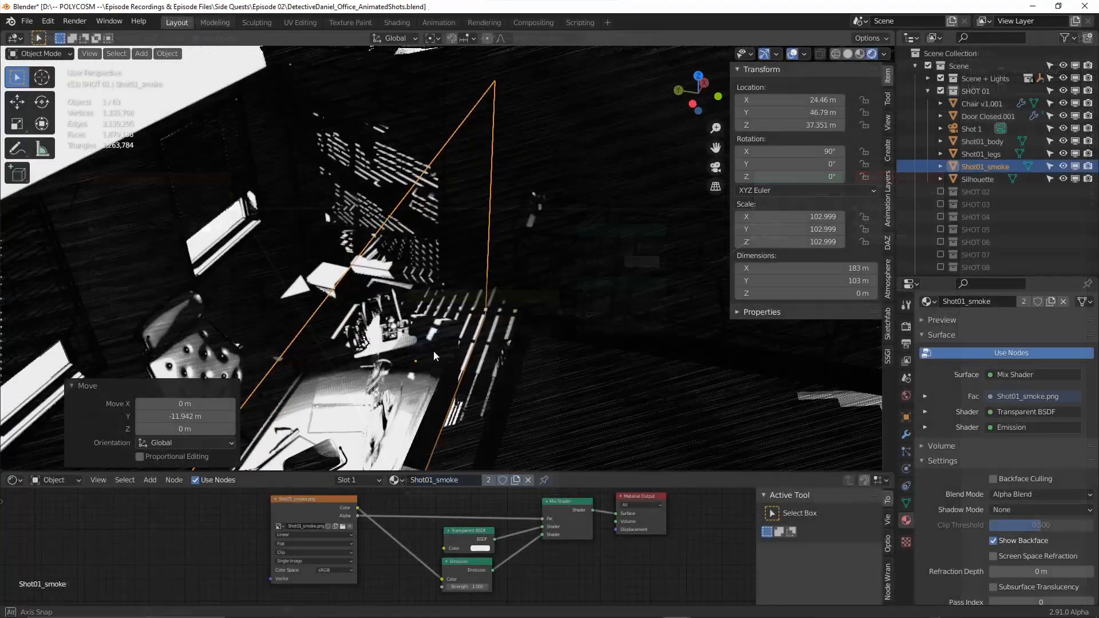
Step: Reposition the Shot01_smoke plane from the camera view so the smoke rises beside the seated detective
middle_click_drag(347, 340, 401, 309)
key("KP_0")
key("g")
key("x")
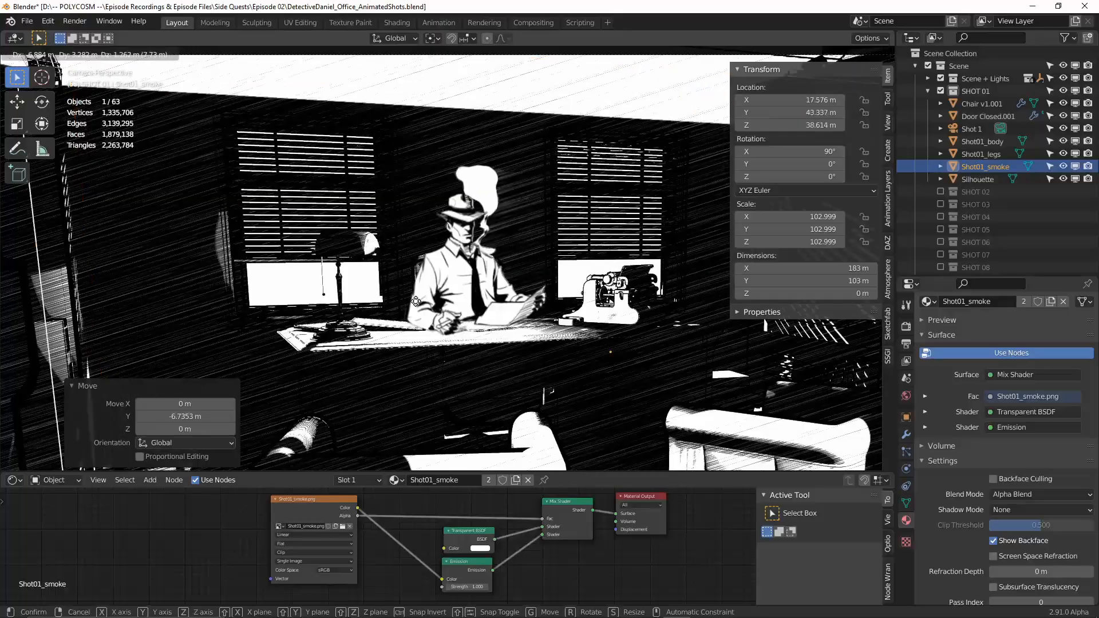
left_click(379, 324)
key("g")
key("z")
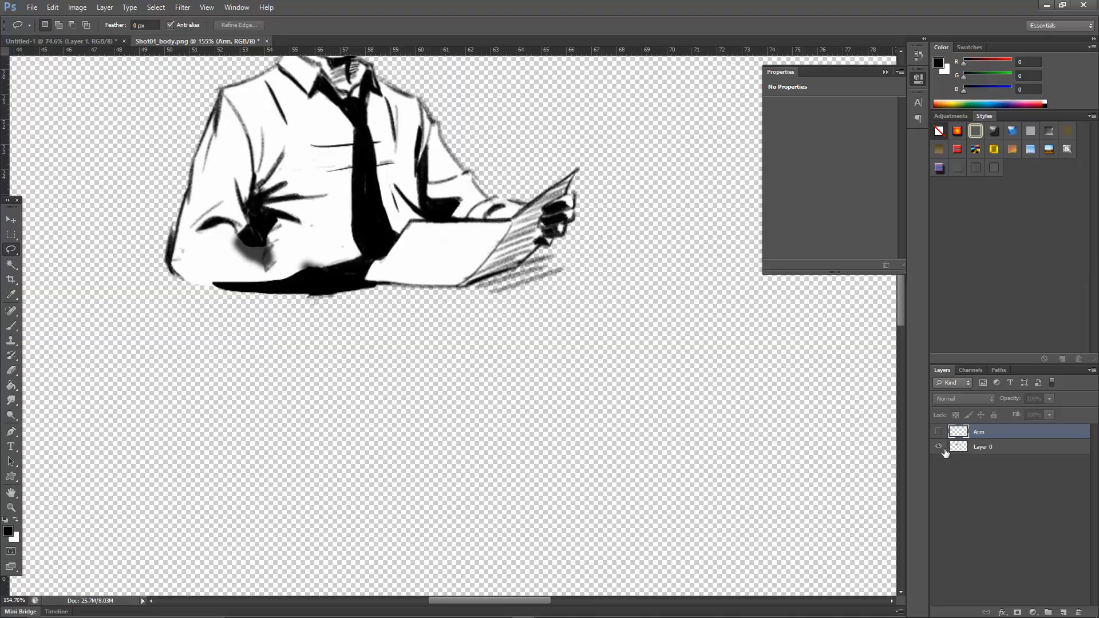
Step: In Photoshop's Shot01_body.png, isolate the detective's forearm by showing the Arm layer and hiding Layer 0
left_click(939, 446)
left_click(939, 432)
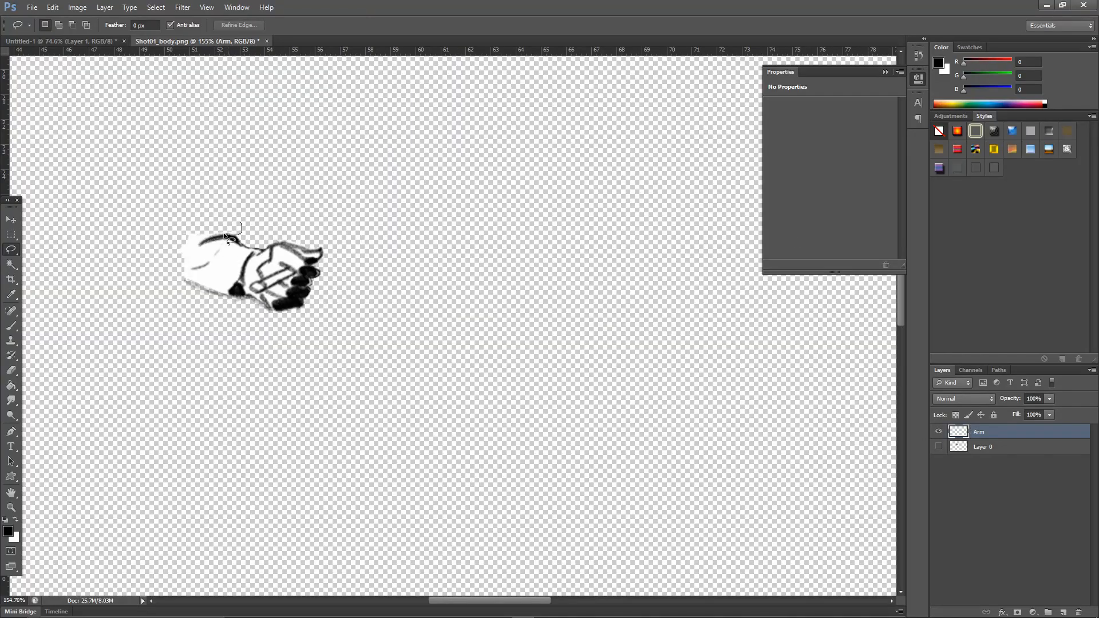
key("ctrl+d")
left_click(939, 448)
left_click(939, 448)
Step: Save the isolated arm as a separate image named Shot01_arm.png
left_click(33, 8)
left_click(46, 160)
left_click(596, 310)
left_click(550, 434)
double_click(496, 166)
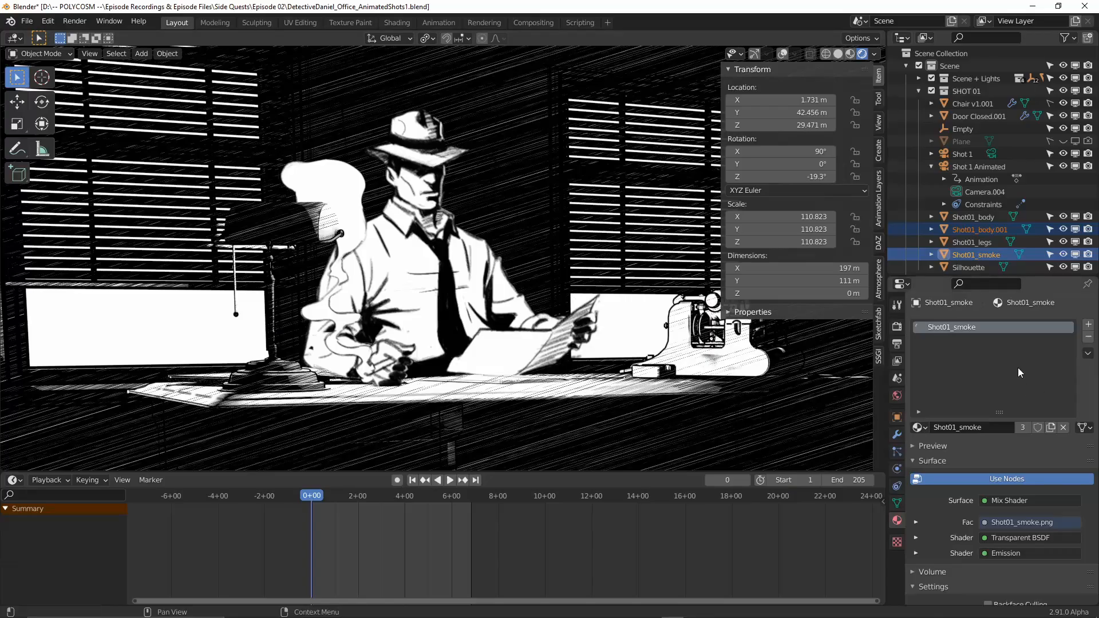
Step: In Blender, load Shot01_arm.png as the Shot01_body.001 plane's image texture and play the animation
left_click(1076, 538)
double_click(422, 233)
key("space")
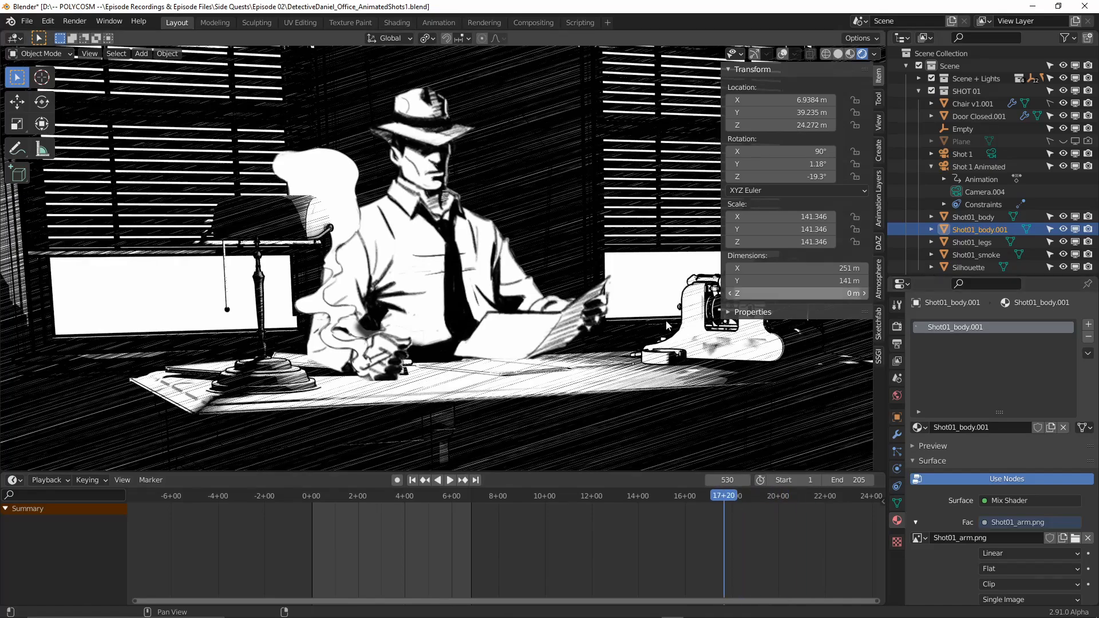
Step: Select the Shot01_body.001 arm and Shot01_smoke planes together, then scale and move them to fit the detective's body
left_click(976, 255, "ctrl")
key("g")
key("Return")
key("s")
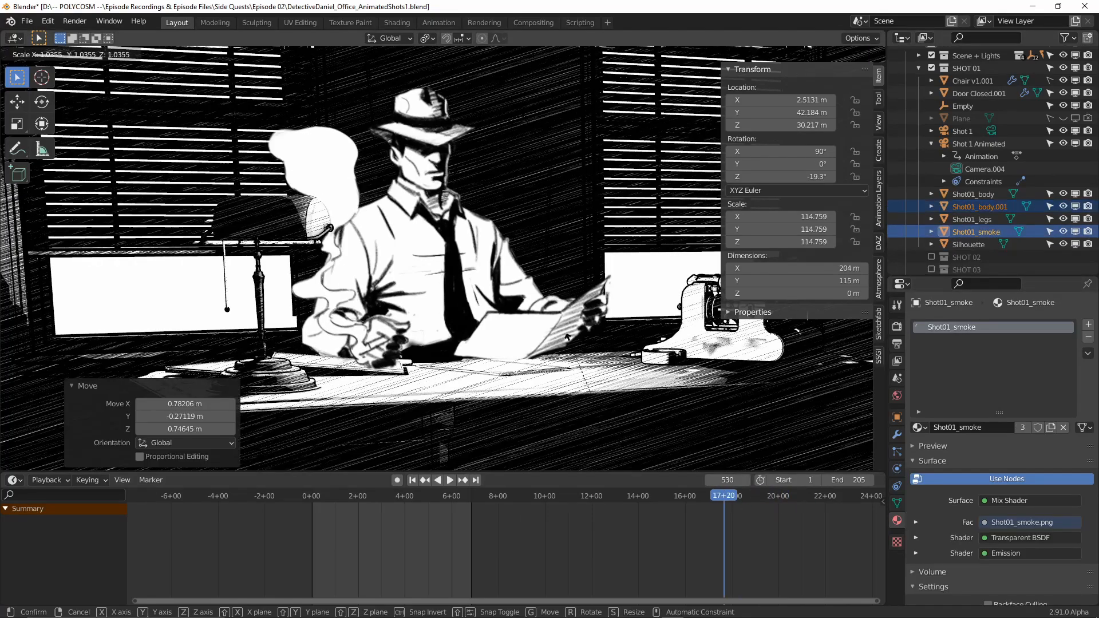
left_click(564, 326)
key("g")
left_click(574, 350)
Step: From an orbited view, move the arm and smoke planes along Y and across the horizontal plane toward the detective
middle_click_drag(574, 349, 509, 303)
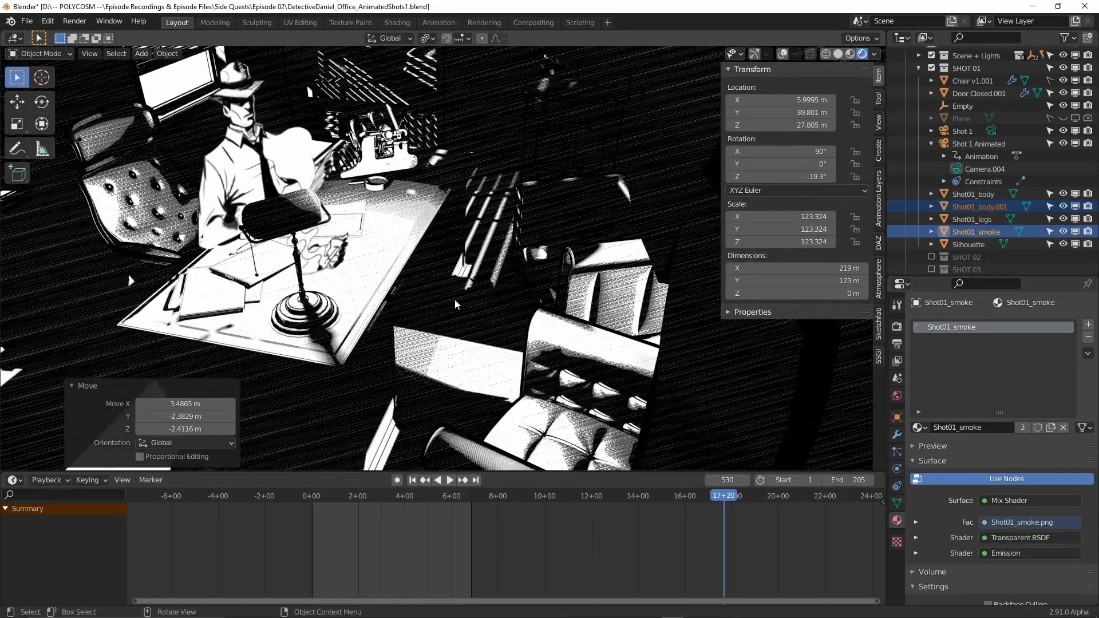
key("g")
key("y")
left_click(396, 289)
middle_click_drag(395, 290, 369, 270)
key("g")
key("shift+z")
left_click(424, 276)
Step: From the camera view, fine-tune the arm and smoke planes' scale and position, then scrub the timeline to check their alignment
key("g")
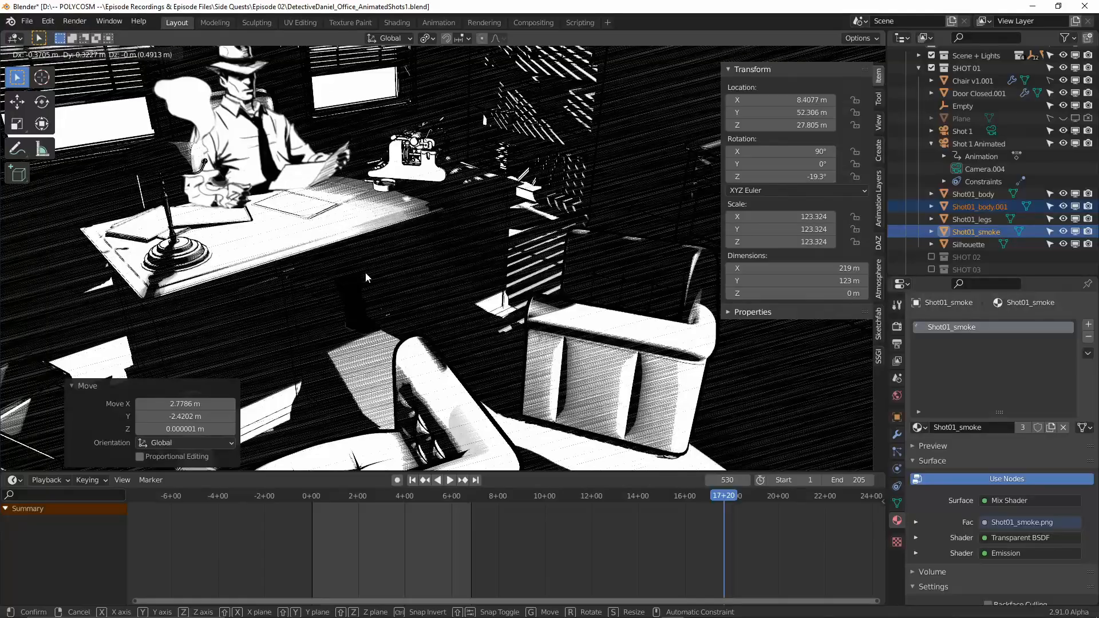
right_click(438, 286)
key("KP_0")
key("s")
left_click(440, 298)
key("g")
left_click(437, 298)
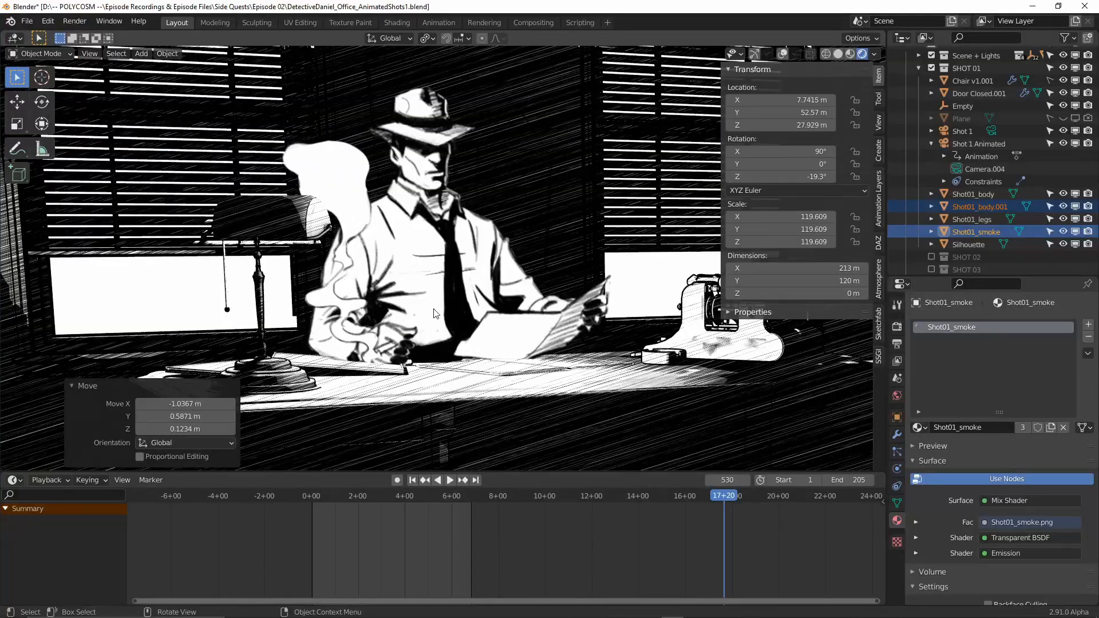
left_click_drag(502, 497, 420, 513)
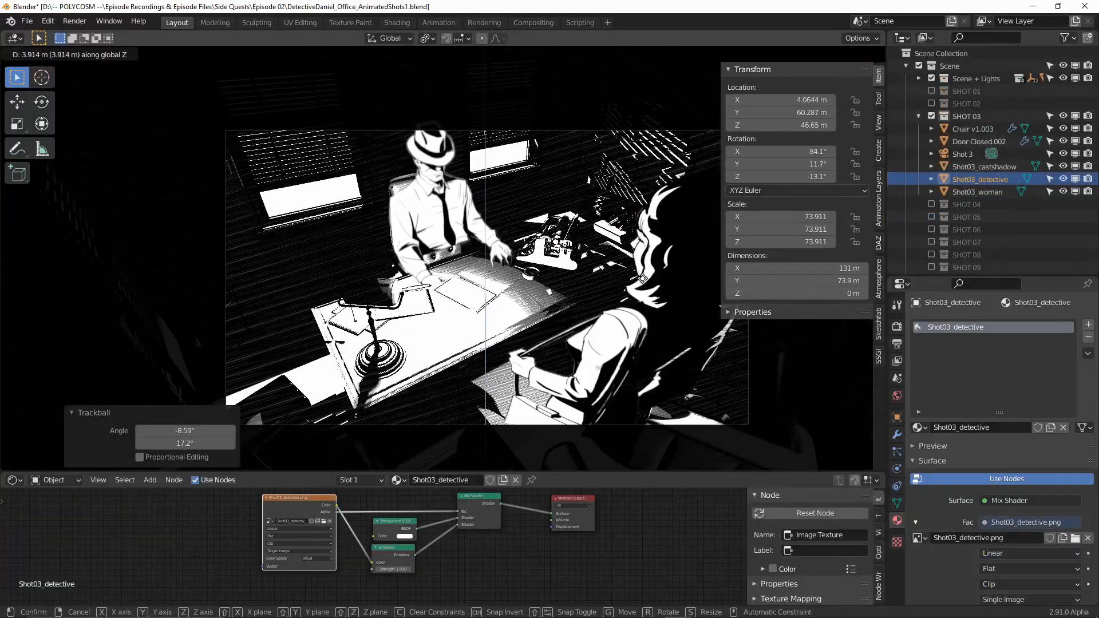
Step: Raise the Shot03_detective plane about 7.65 m along Z and shift it along Y relative to the desk
key("r")
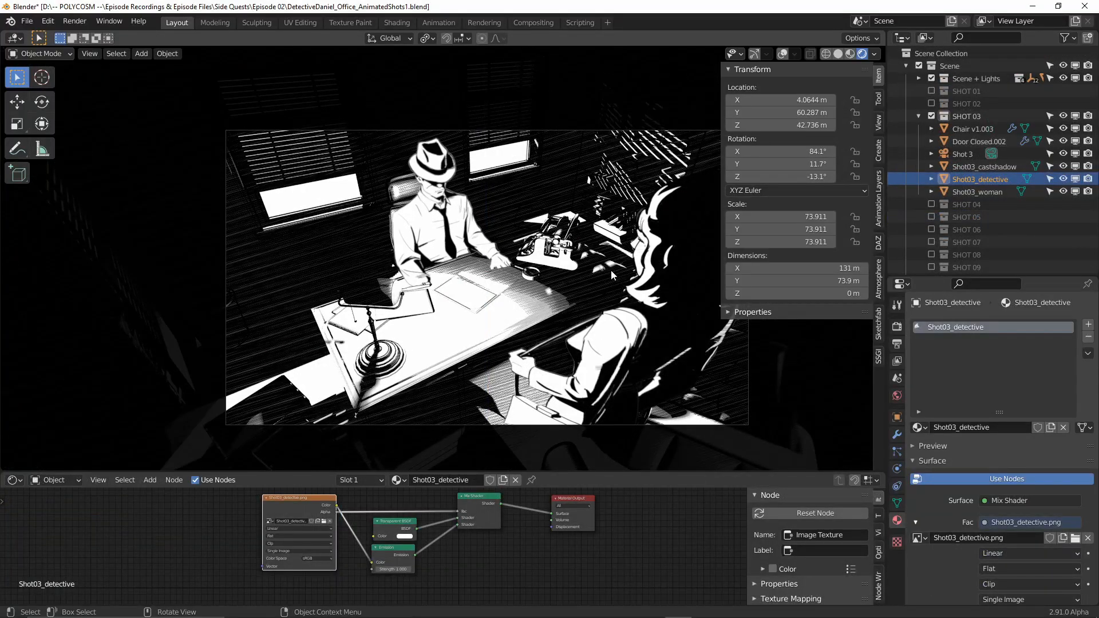
key("g")
key("z")
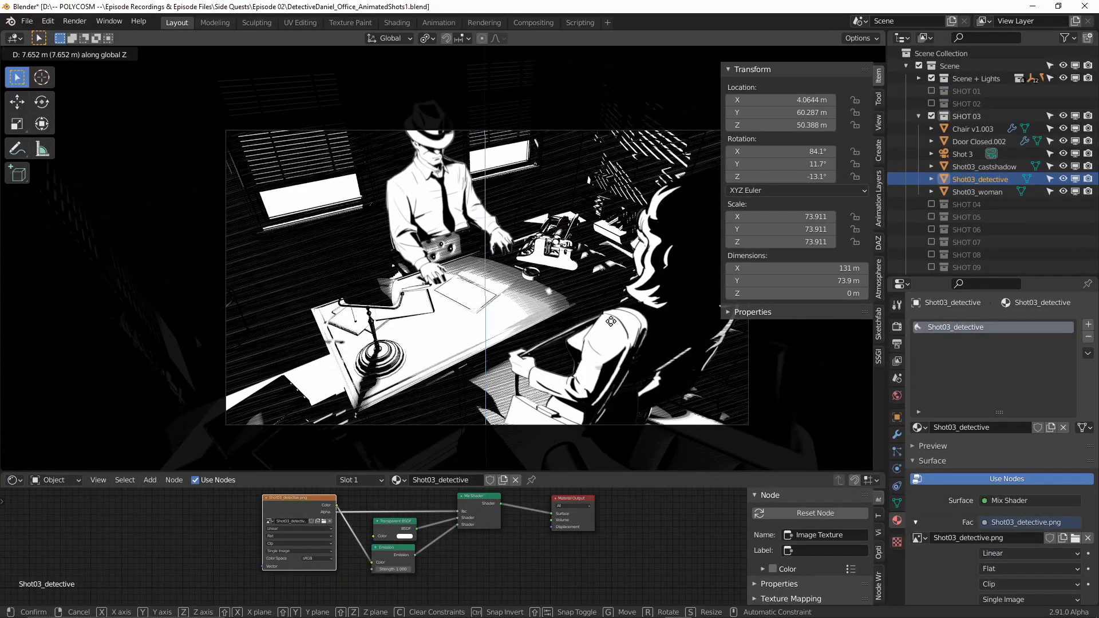
left_click(611, 321)
key("g")
key("y")
left_click(643, 319)
Step: Fine-tune the Shot03_detective plane's position, rotation and scale so the detective sits behind the desk with his hands on it
key("g")
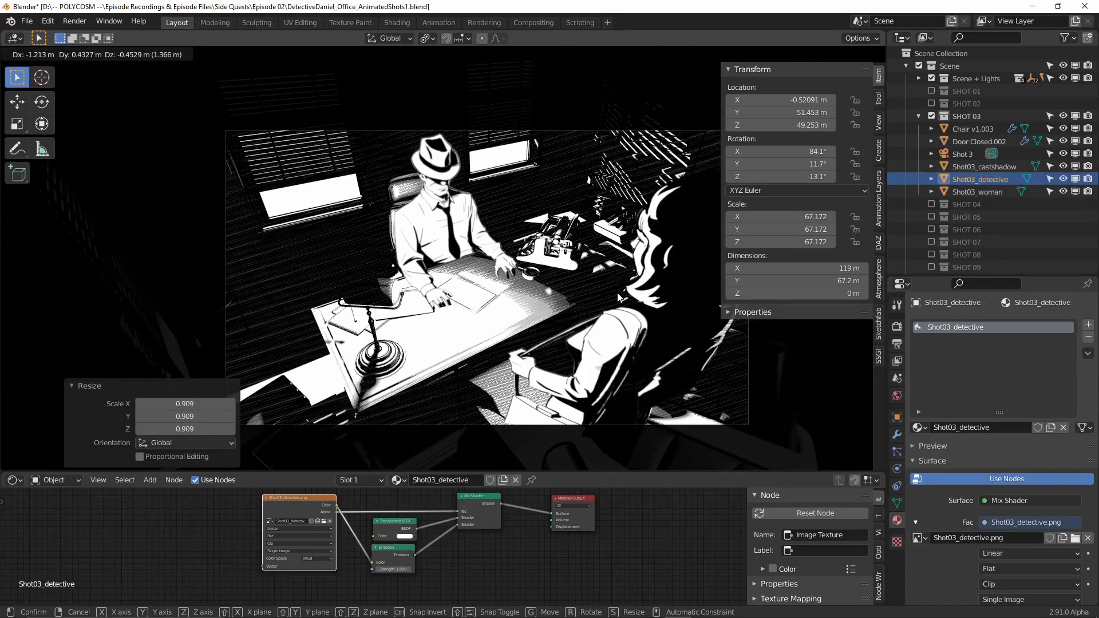
left_click(619, 298)
key("r")
key("r")
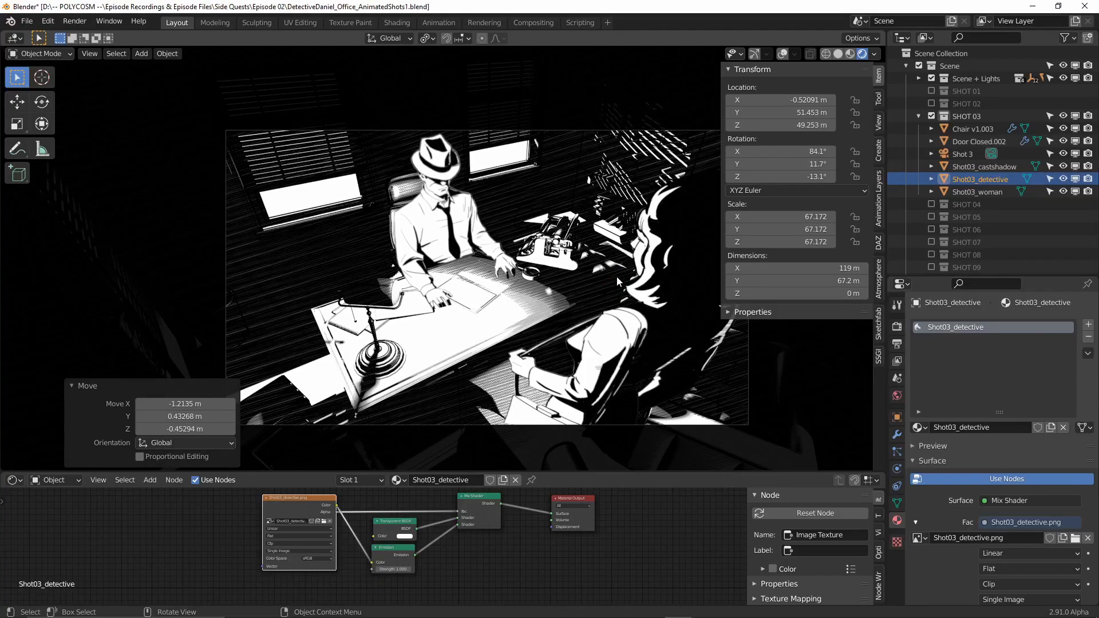
key("s")
left_click(620, 282)
key("g")
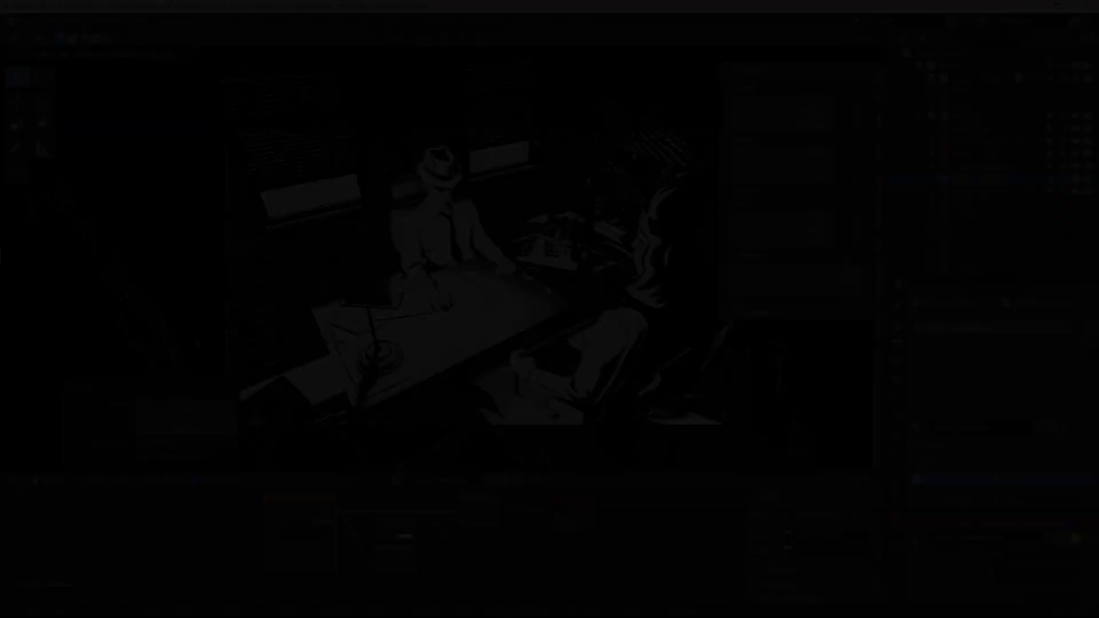